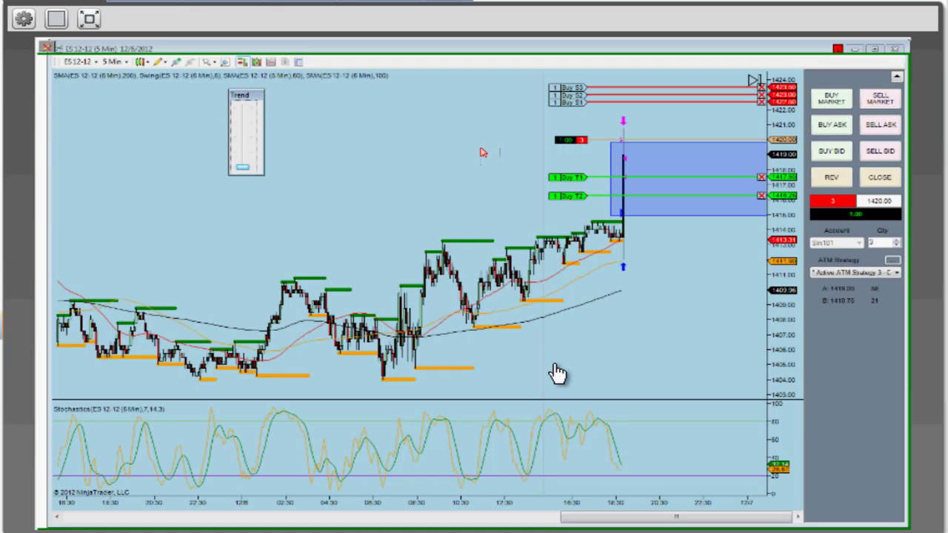
Move the Buy T2 profit target on the ES 12-12 chart to 1416.00
{"action": "left_click", "coordinate": [554, 198]}
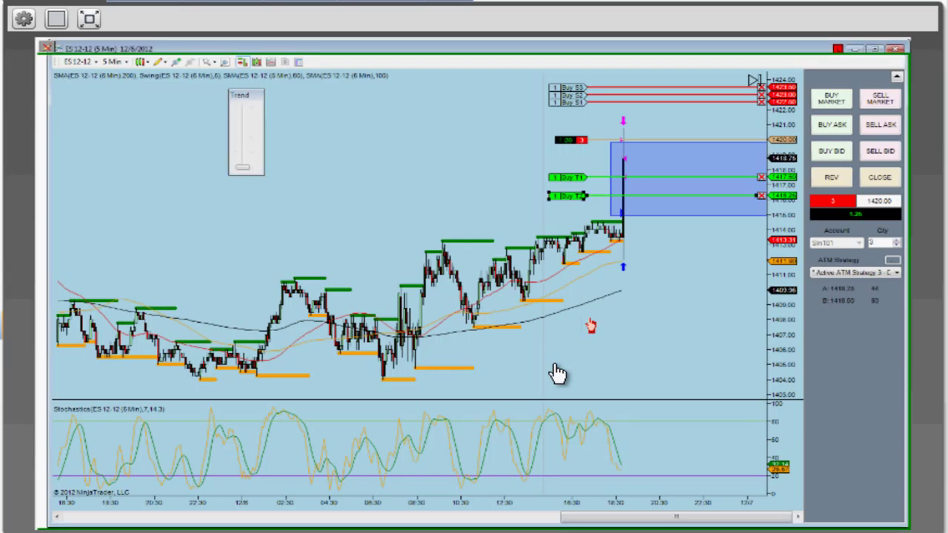
{"action": "left_click", "coordinate": [582, 323]}
{"action": "left_click", "coordinate": [582, 319]}
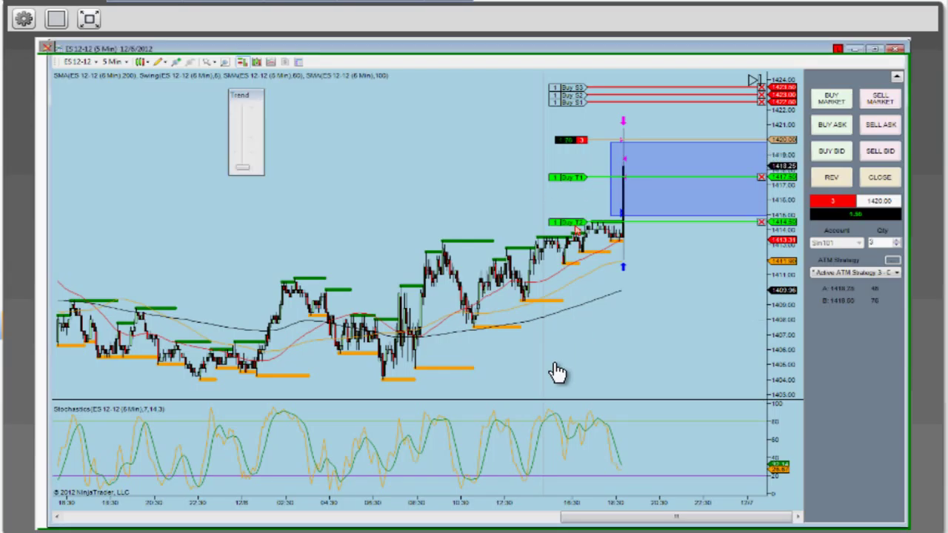
{"action": "left_click", "coordinate": [566, 200]}
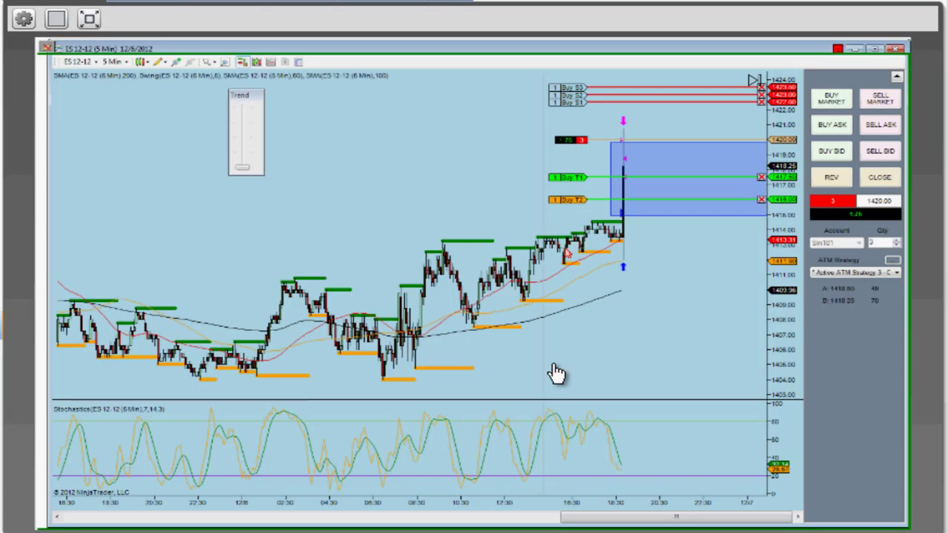
Tighten the three buy stop orders toward the 1420.00 entry, moving S1 to 1421.25 and S2 to 1421.00
{"action": "left_click_drag", "start_coordinate": [581, 105], "coordinate": [570, 121]}
{"action": "left_click", "coordinate": [568, 121]}
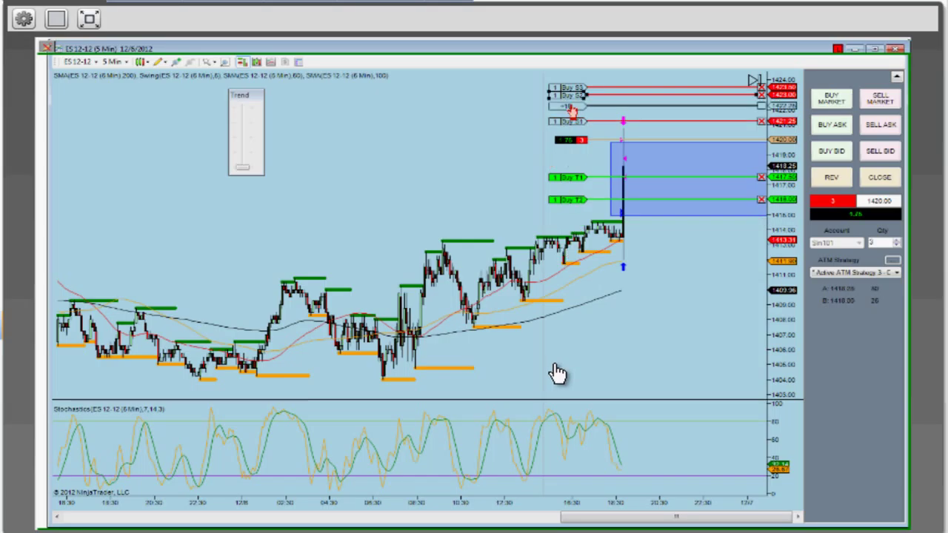
{"action": "left_click", "coordinate": [584, 92]}
{"action": "left_click", "coordinate": [582, 88]}
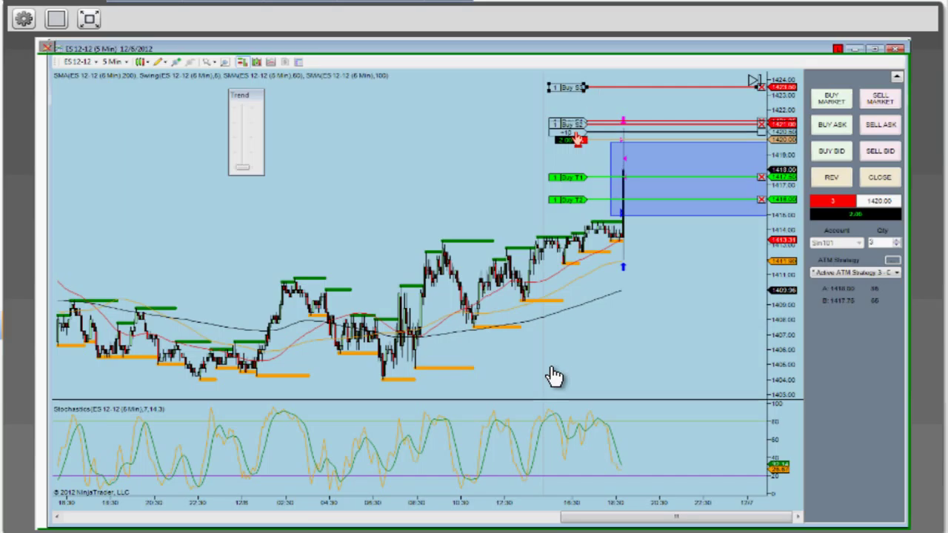
{"action": "left_click", "coordinate": [578, 139]}
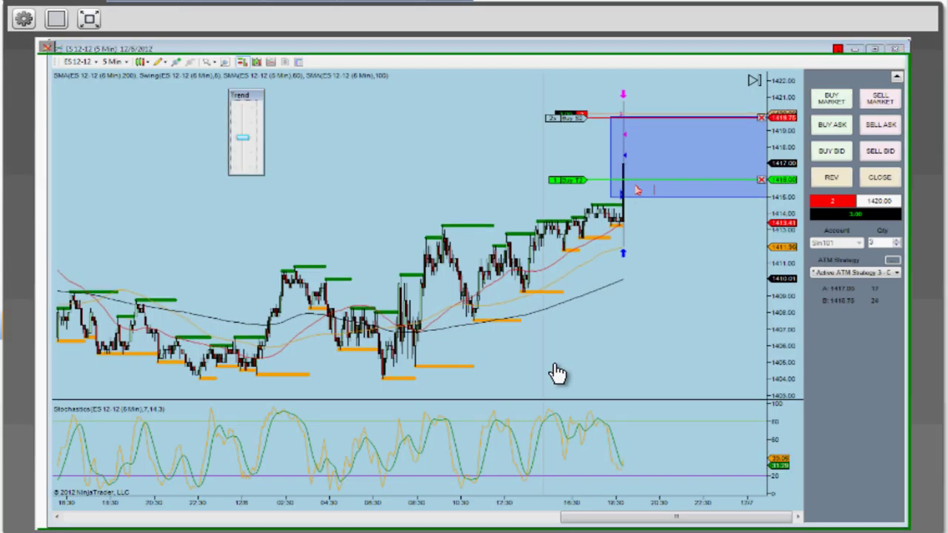
Close the remaining ES 12-12 short position and delete the blue rectangle from the chart
{"action": "left_click", "coordinate": [878, 179]}
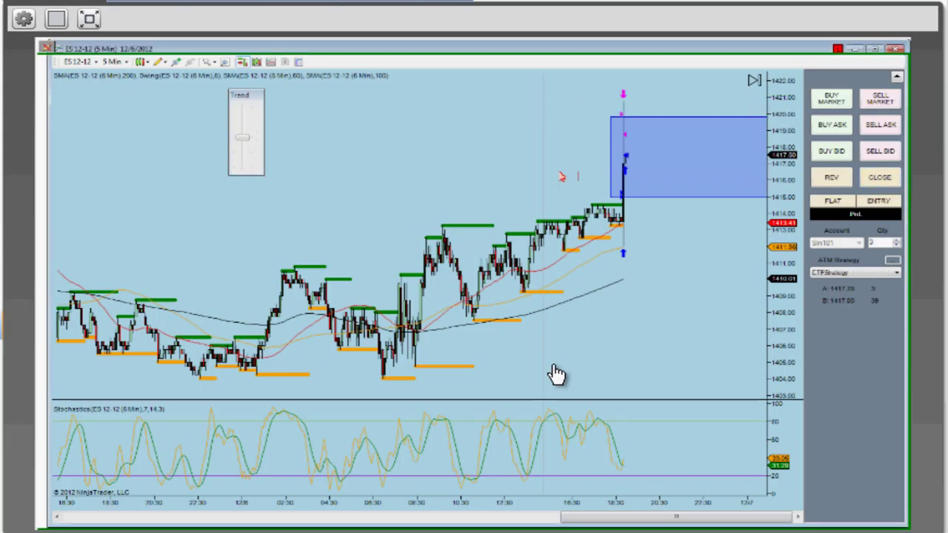
{"action": "scroll", "coordinate": [557, 372], "scroll_direction": "up", "scroll_amount": 2}
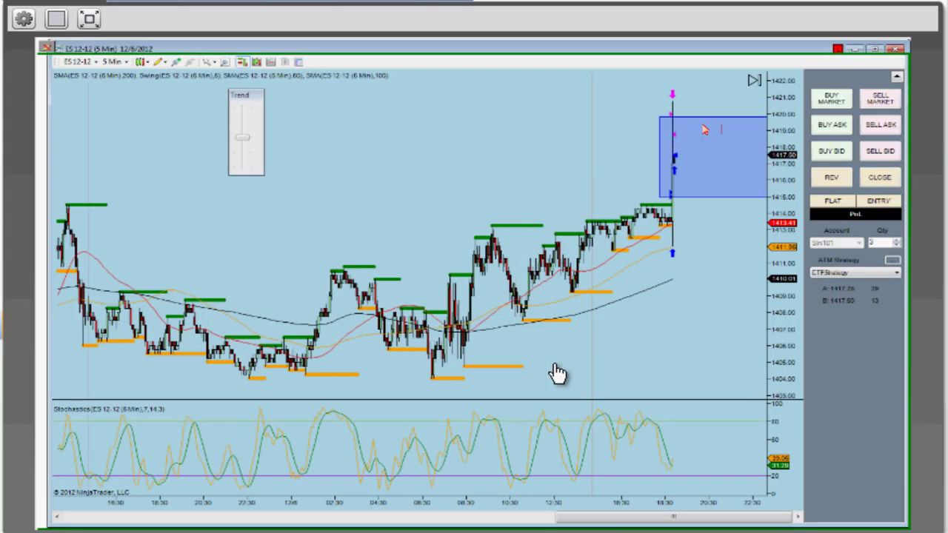
{"action": "scroll", "coordinate": [557, 373], "scroll_direction": "down", "scroll_amount": 2}
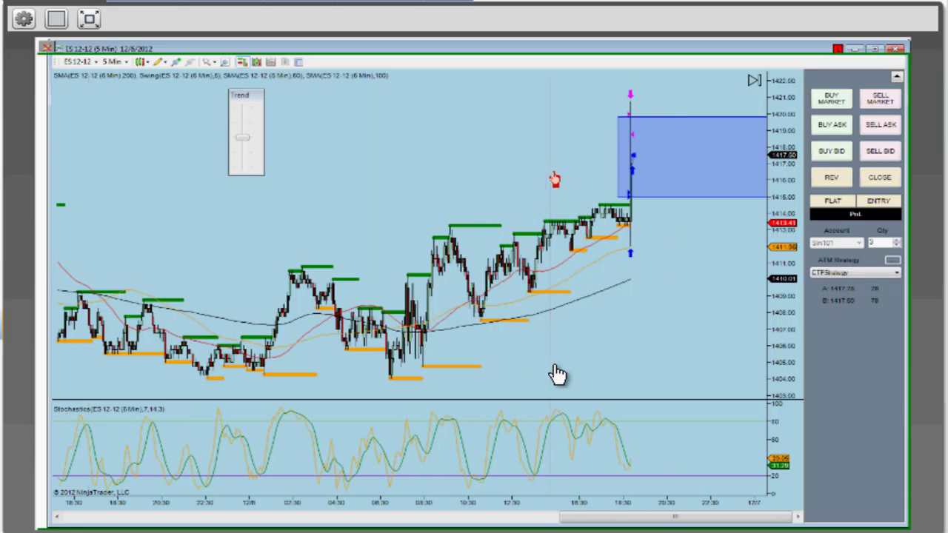
{"action": "scroll", "coordinate": [557, 372], "scroll_direction": "down", "scroll_amount": 4}
{"action": "left_click", "coordinate": [647, 152]}
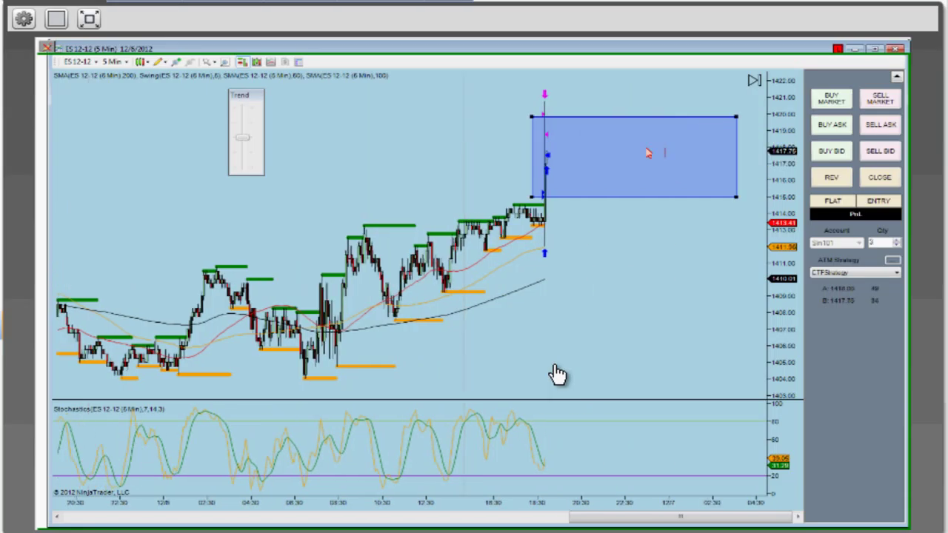
{"action": "key", "text": "Delete"}
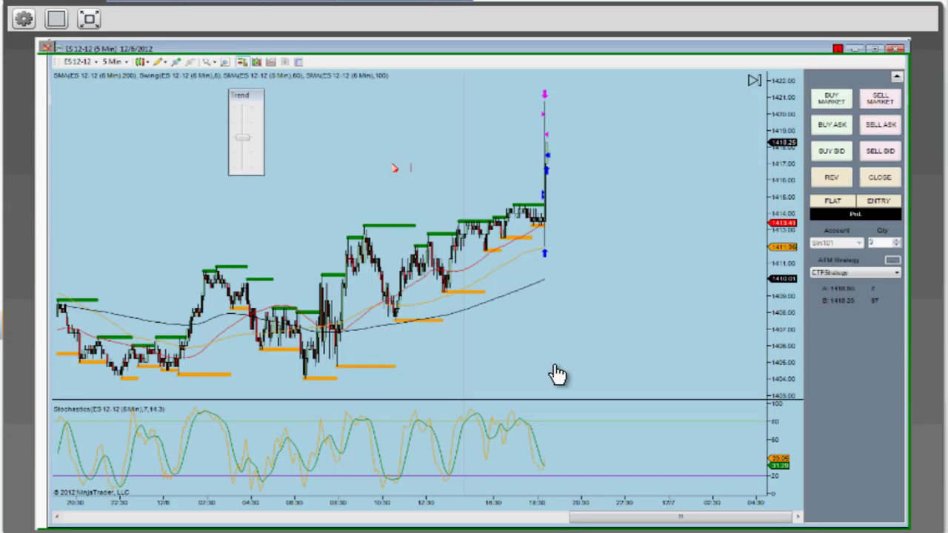
Change the chart's instrument to AAPL
{"action": "type", "text": "AAPL"}
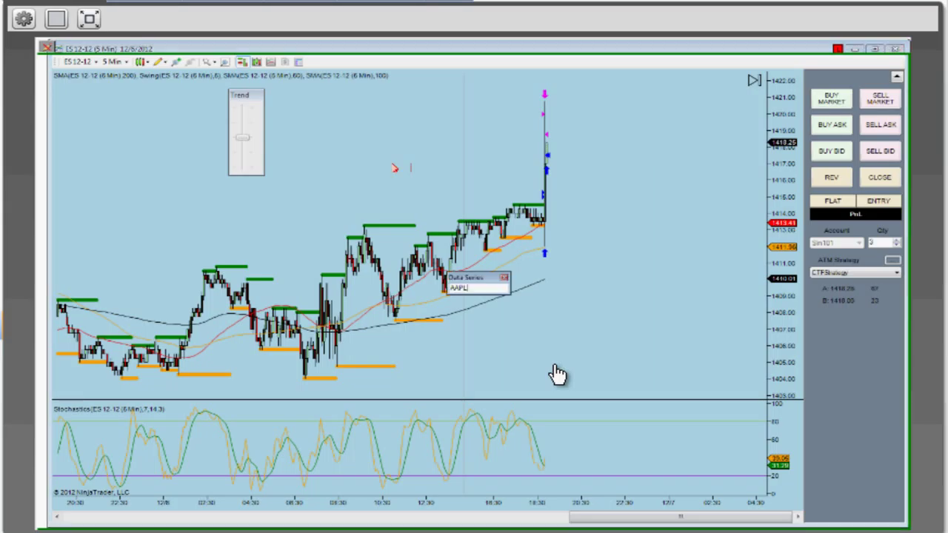
{"action": "key", "text": "Return"}
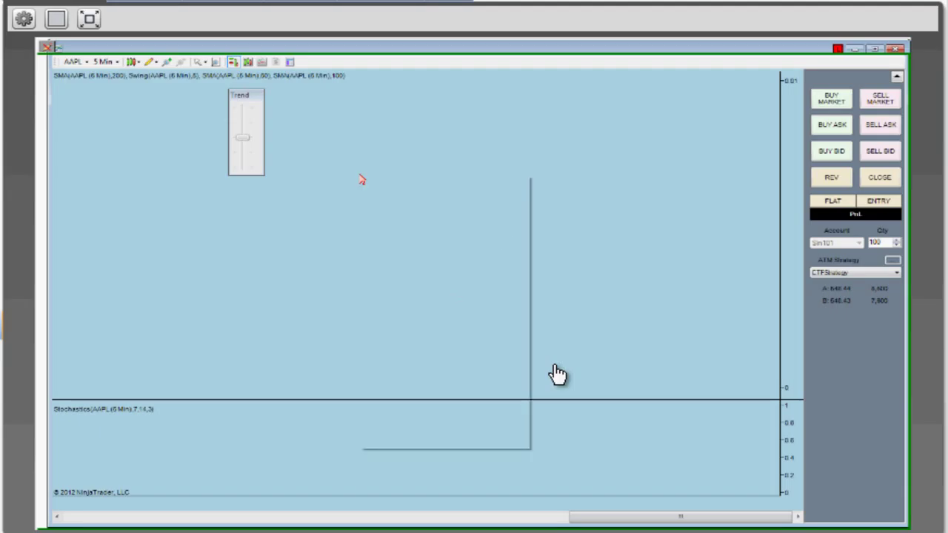
{"action": "left_click_drag", "start_coordinate": [624, 515], "coordinate": [607, 497]}
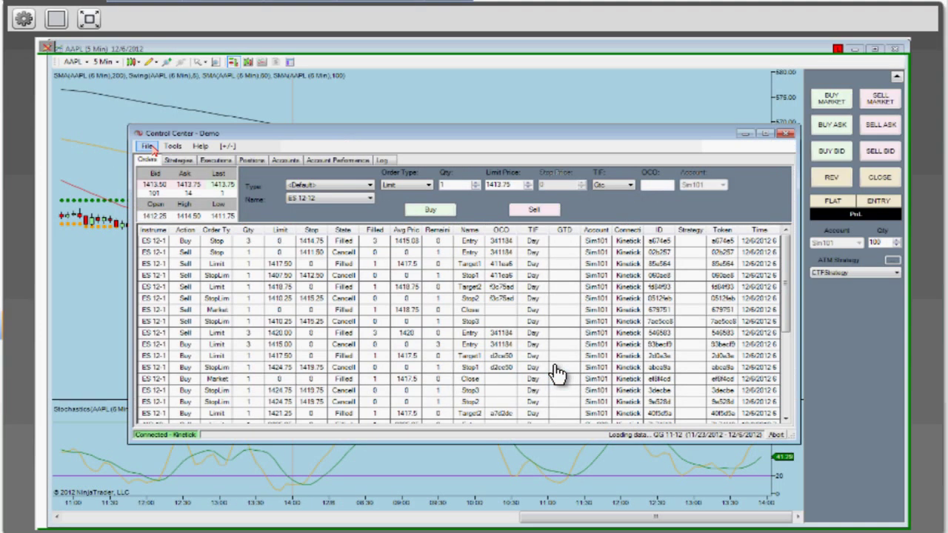
Disconnect the data feed in the Control Center and reconnect to Kinetick
{"action": "left_click", "coordinate": [148, 147]}
{"action": "mouse_move", "coordinate": [178, 198]}
{"action": "left_click", "coordinate": [276, 211]}
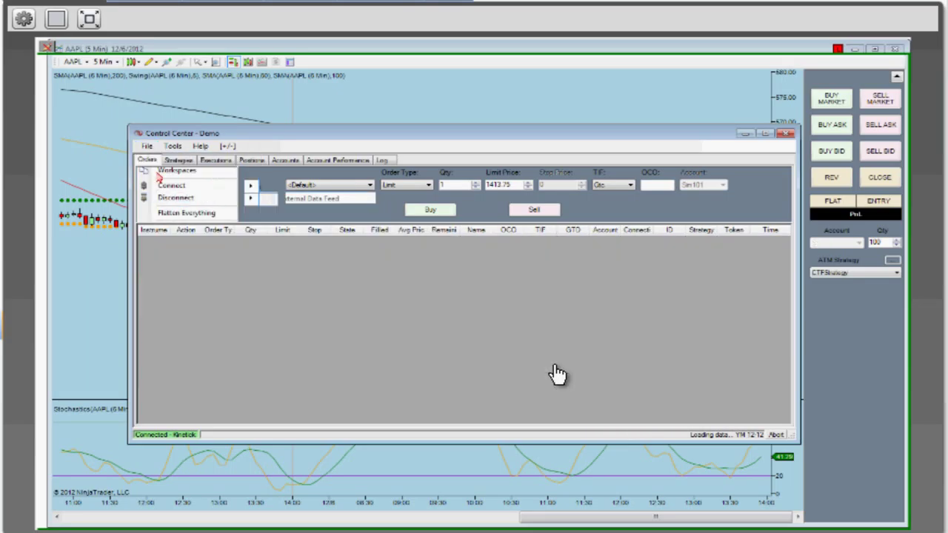
{"action": "mouse_move", "coordinate": [192, 185]}
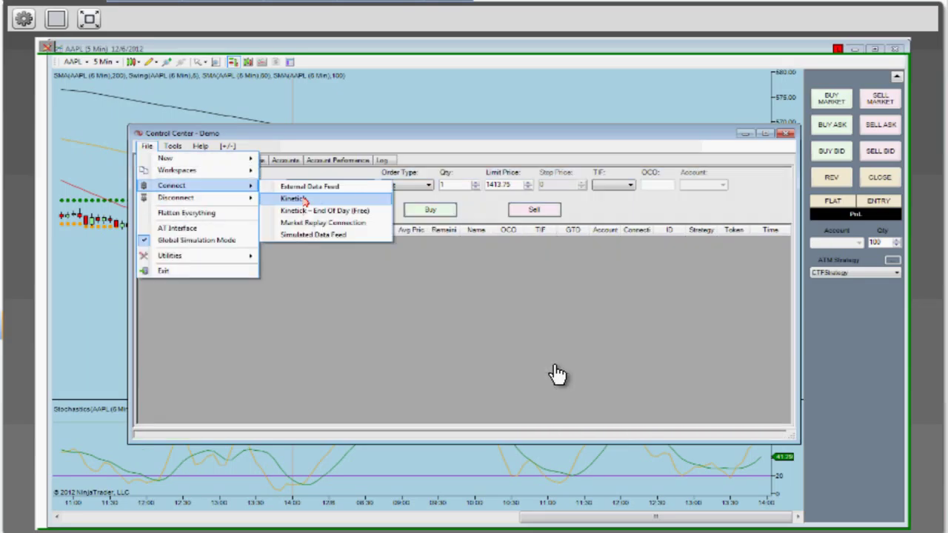
{"action": "left_click", "coordinate": [296, 198]}
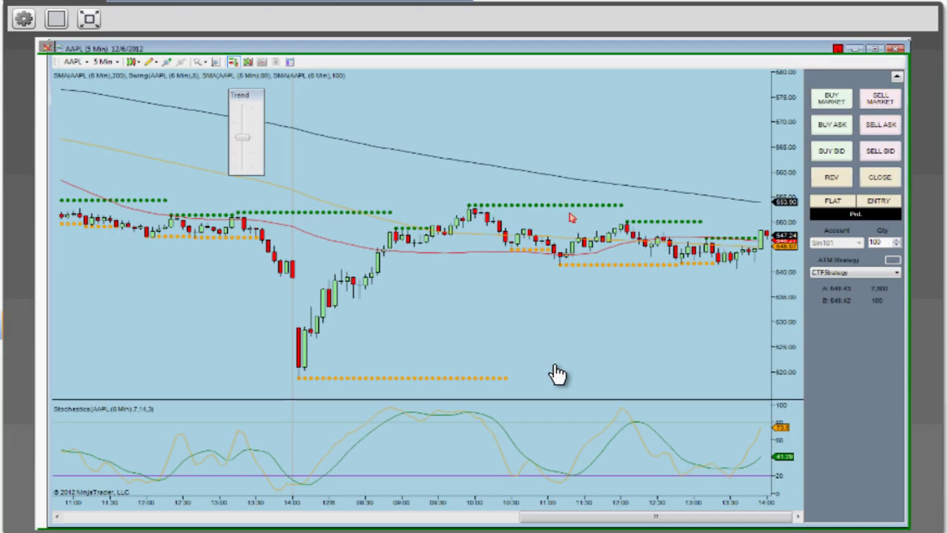
Set the AAPL data series' session template to Default 24/7 and apply it to the chart
{"action": "key", "text": "ctrl+f"}
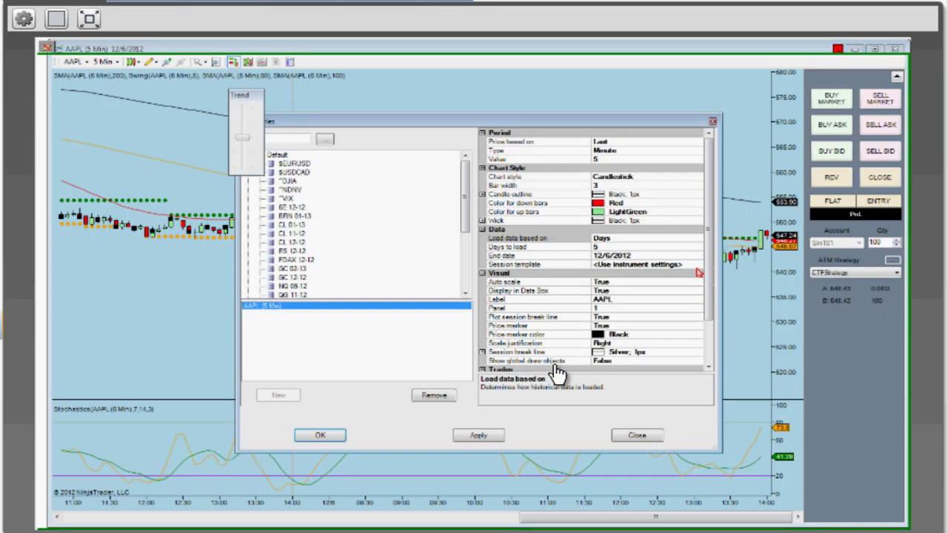
{"action": "left_click", "coordinate": [696, 268]}
{"action": "left_click_drag", "start_coordinate": [697, 285], "coordinate": [699, 361]}
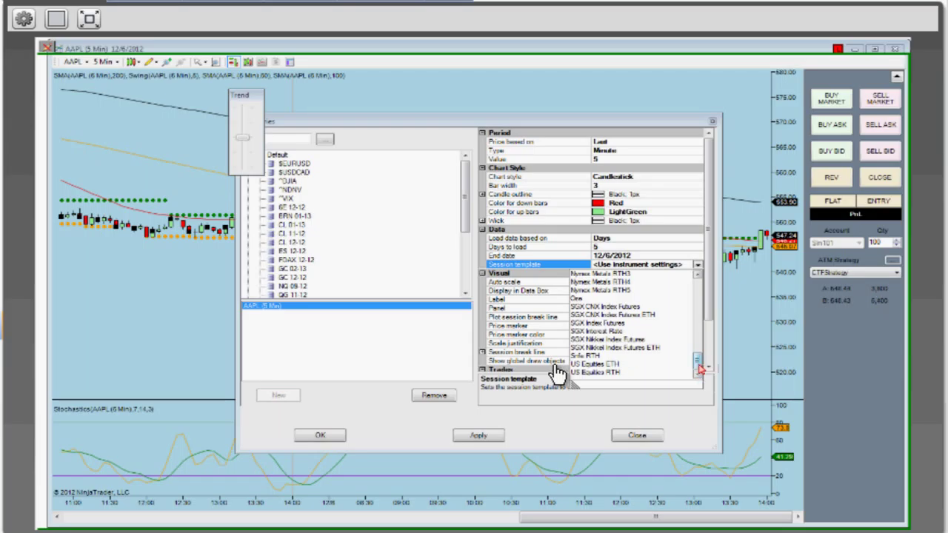
{"action": "left_click_drag", "start_coordinate": [700, 367], "coordinate": [694, 323]}
{"action": "left_click", "coordinate": [589, 291]}
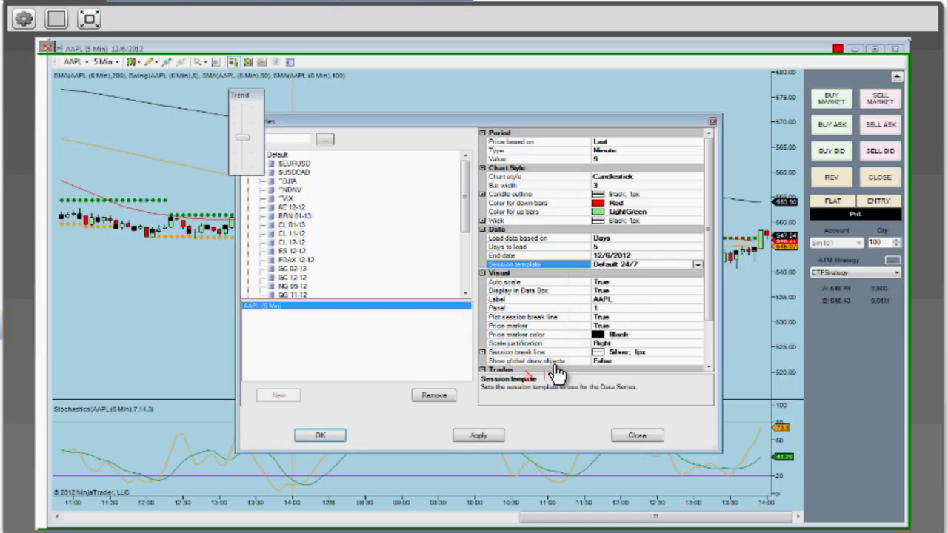
{"action": "left_click", "coordinate": [320, 436]}
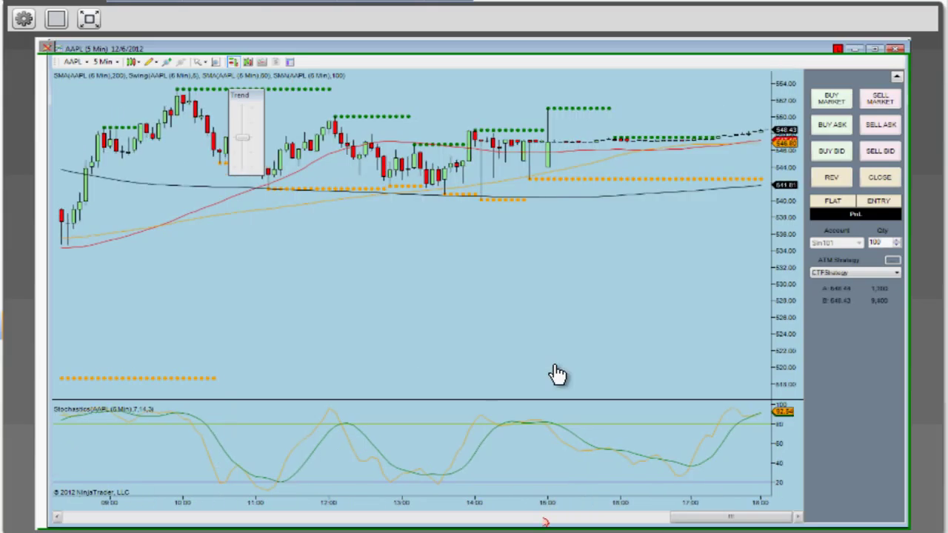
Set the order quantity to 1,000 and try to buy AAPL at market with CTFStrategy
{"action": "left_click_drag", "start_coordinate": [548, 504], "coordinate": [602, 307]}
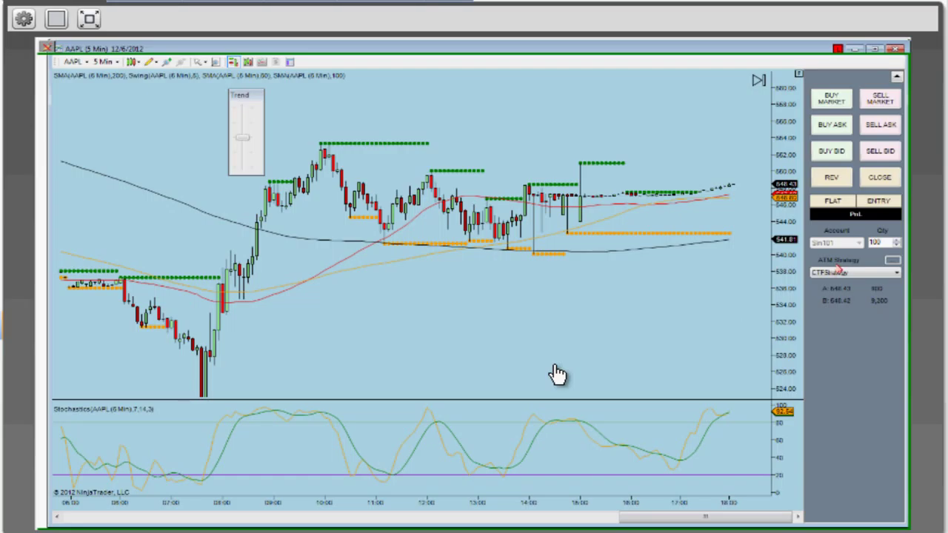
{"action": "left_click", "coordinate": [876, 242]}
{"action": "left_click", "coordinate": [570, 300]}
{"action": "scroll", "coordinate": [896, 242], "scroll_direction": "up", "scroll_amount": 4}
{"action": "scroll", "coordinate": [895, 243], "scroll_direction": "up", "scroll_amount": 5}
{"action": "scroll", "coordinate": [557, 374], "scroll_direction": "down", "scroll_amount": 2}
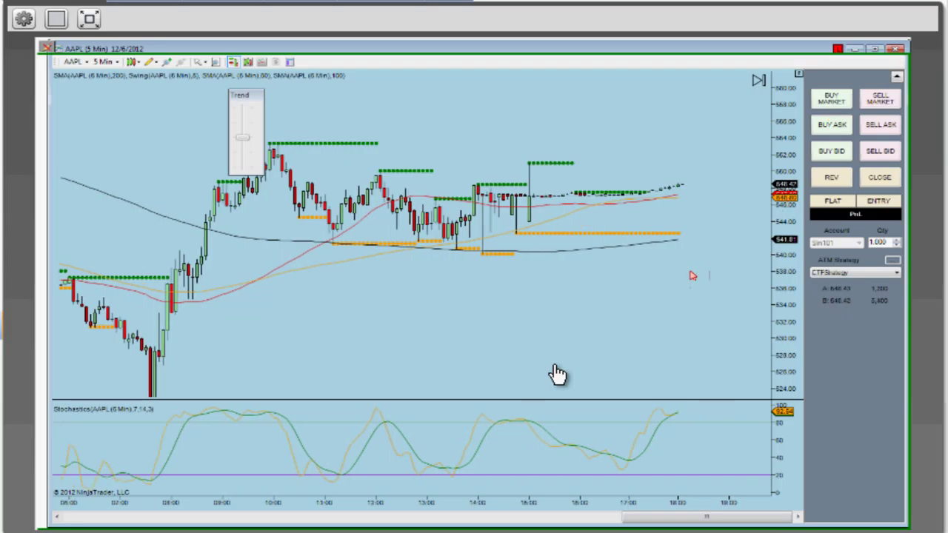
{"action": "left_click", "coordinate": [831, 102]}
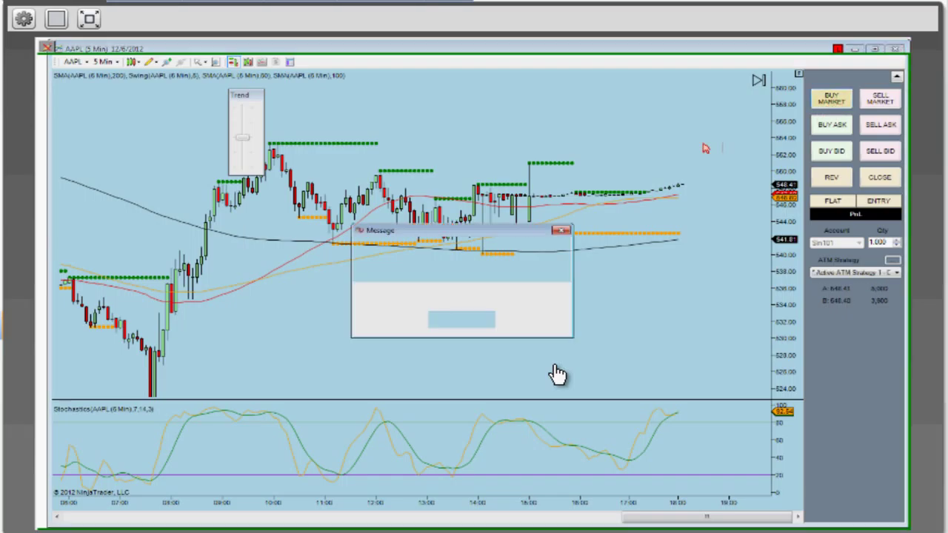
{"action": "left_click", "coordinate": [463, 320]}
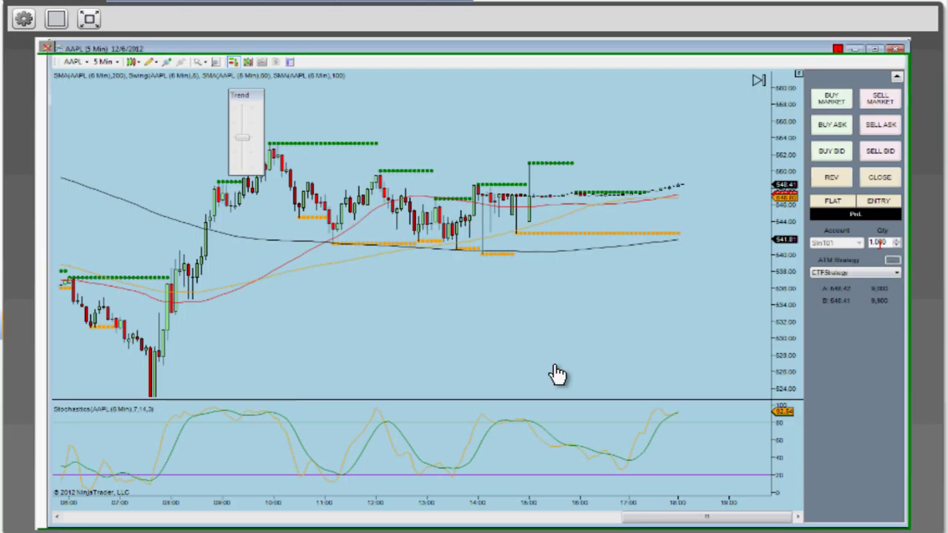
Set the order quantity to 100 and buy AAPL at market with CTFStrategy
{"action": "left_click", "coordinate": [879, 244]}
{"action": "left_click_drag", "start_coordinate": [888, 243], "coordinate": [829, 249]}
{"action": "type", "text": "100"}
{"action": "left_click", "coordinate": [833, 102]}
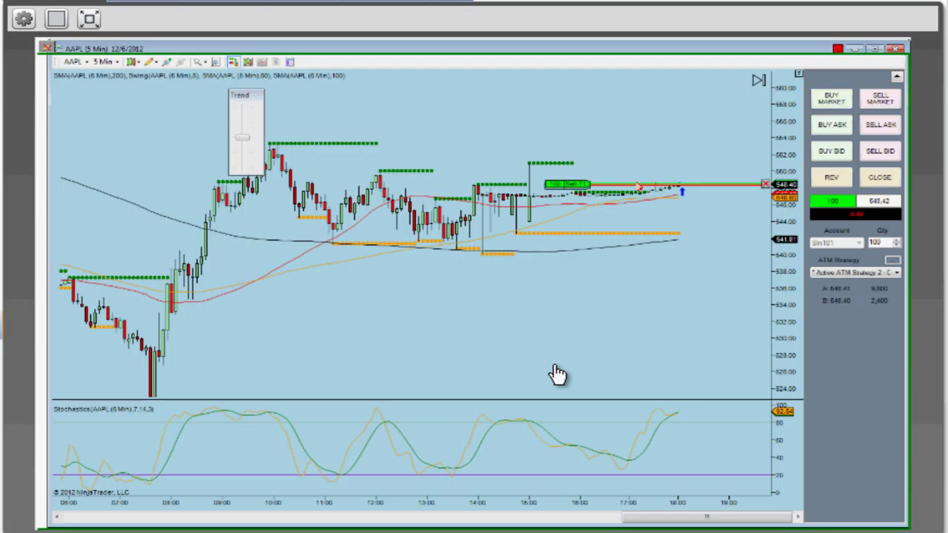
{"action": "left_click", "coordinate": [821, 194]}
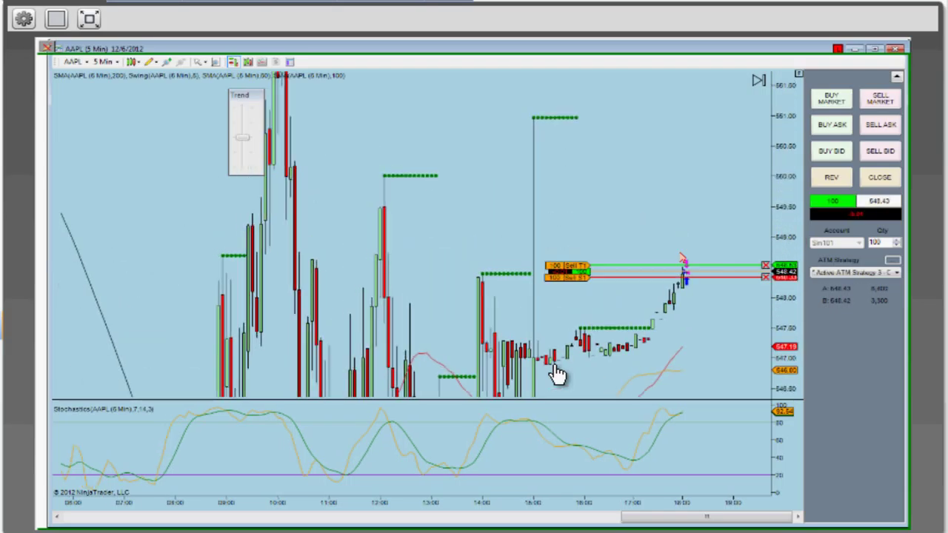
Widen the AAPL exit orders to a 551.29 target and a 546.54 stop, and raise the Trend slider to its highest setting
{"action": "left_click_drag", "start_coordinate": [591, 194], "coordinate": [578, 98]}
{"action": "left_click", "coordinate": [557, 372]}
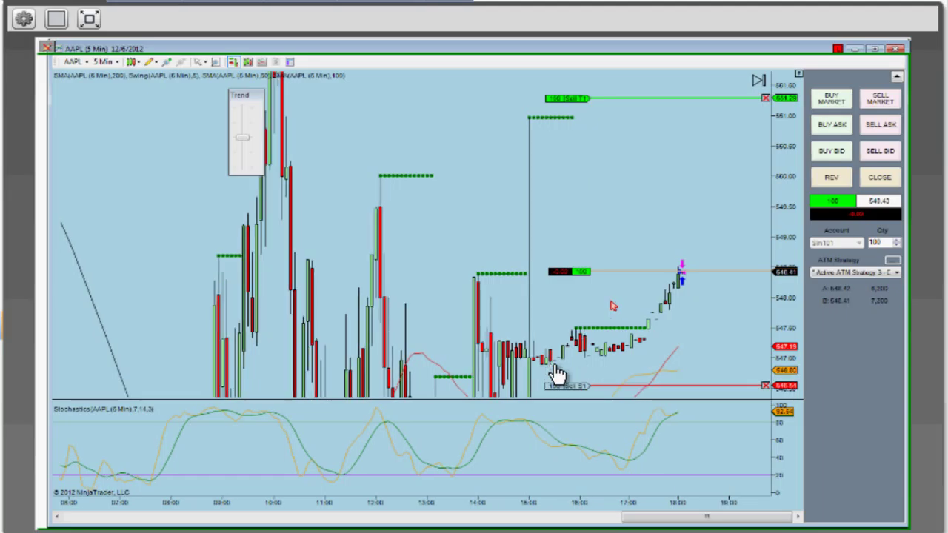
{"action": "left_click_drag", "start_coordinate": [243, 137], "coordinate": [248, 108]}
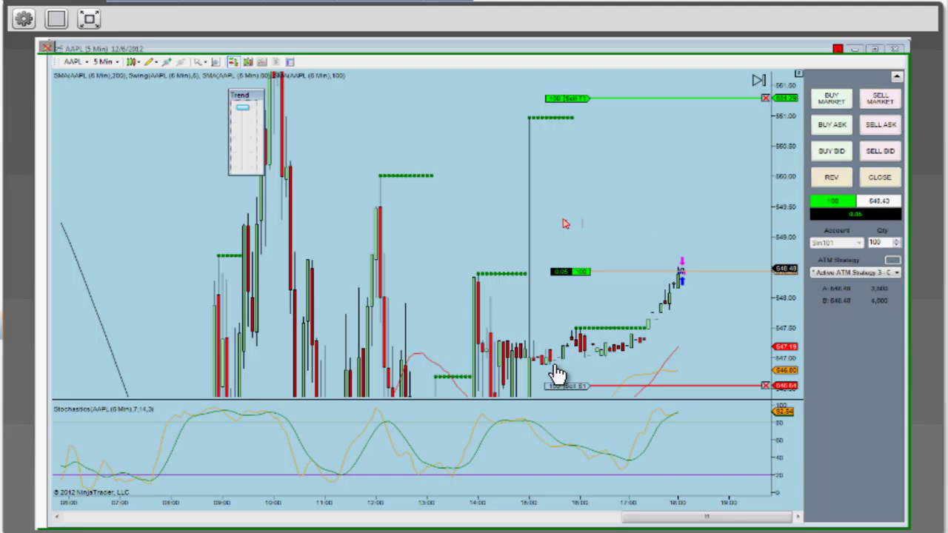
Set Chart Trader's ATM Strategy selection mode to DisplaySelectedAtmStrategyOnly, apply the properties and acknowledge the warning
{"action": "right_click", "coordinate": [821, 315]}
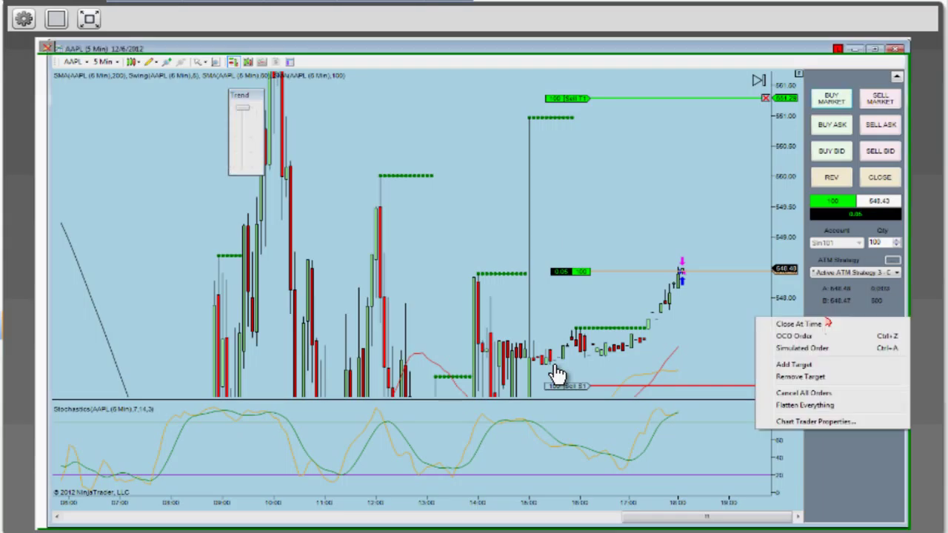
{"action": "left_click", "coordinate": [825, 426]}
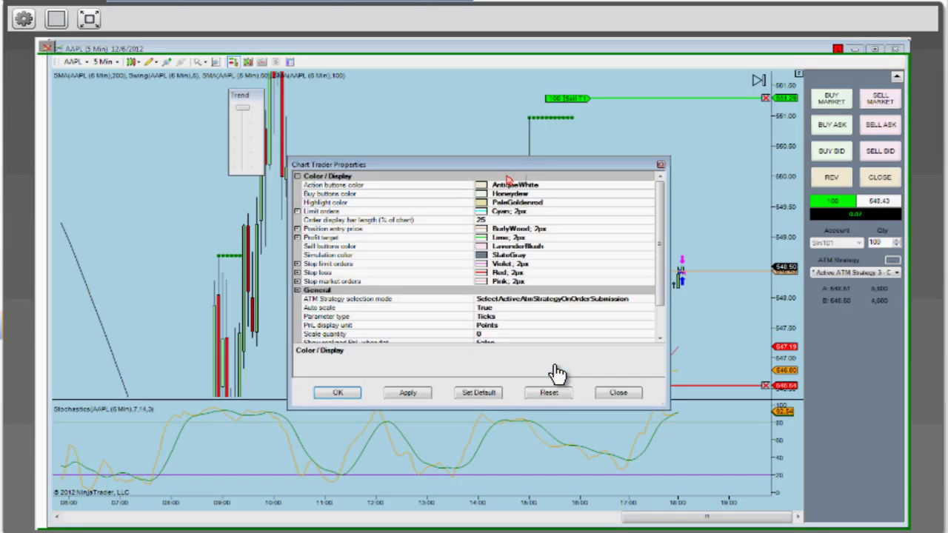
{"action": "left_click_drag", "start_coordinate": [469, 167], "coordinate": [305, 139]}
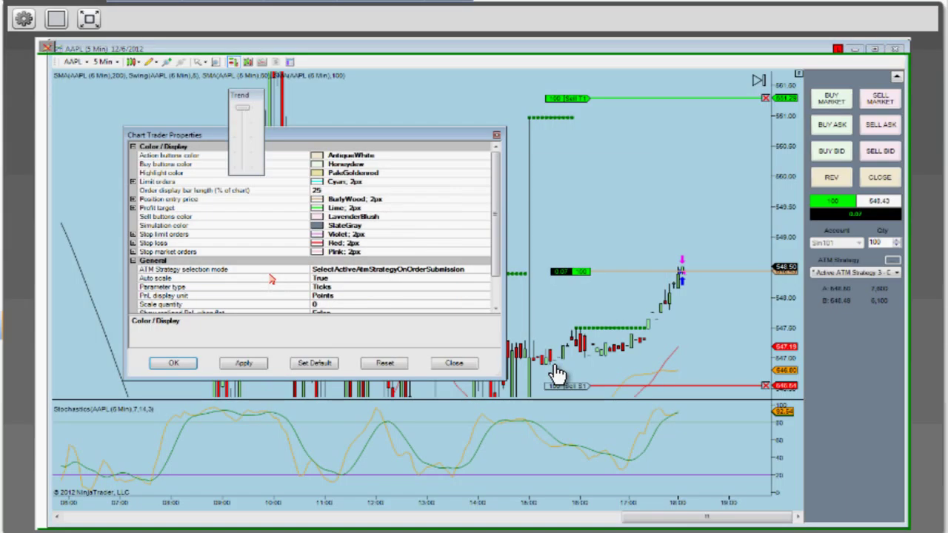
{"action": "left_click", "coordinate": [274, 270]}
{"action": "left_click", "coordinate": [444, 271]}
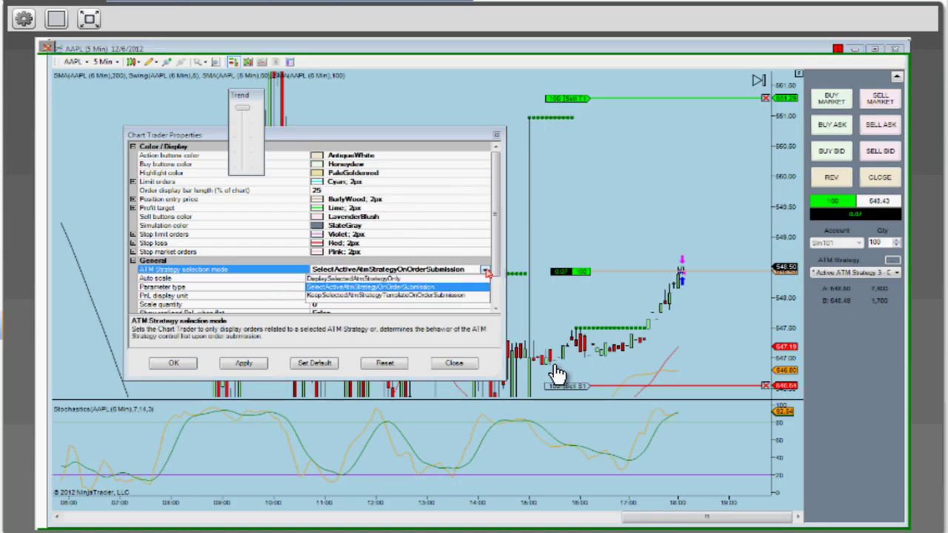
{"action": "left_click", "coordinate": [374, 278]}
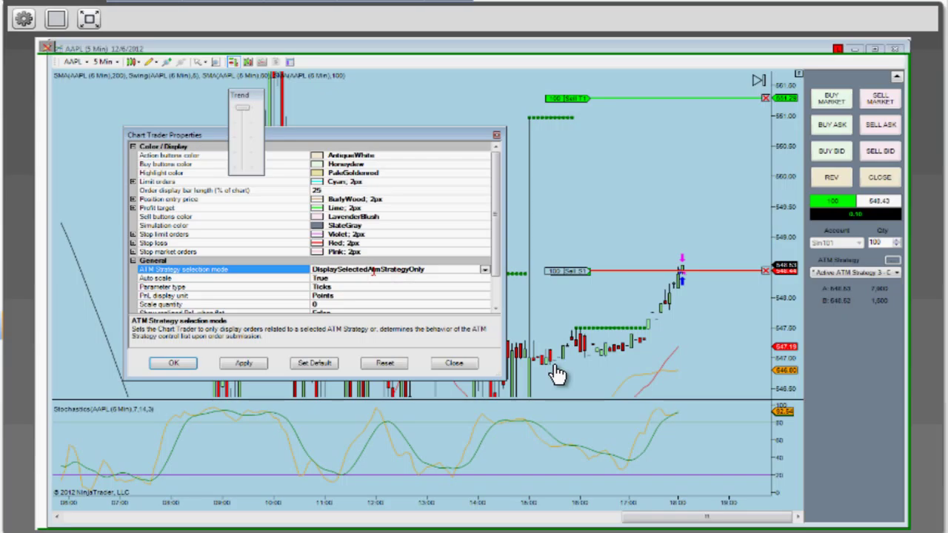
{"action": "left_click", "coordinate": [177, 364]}
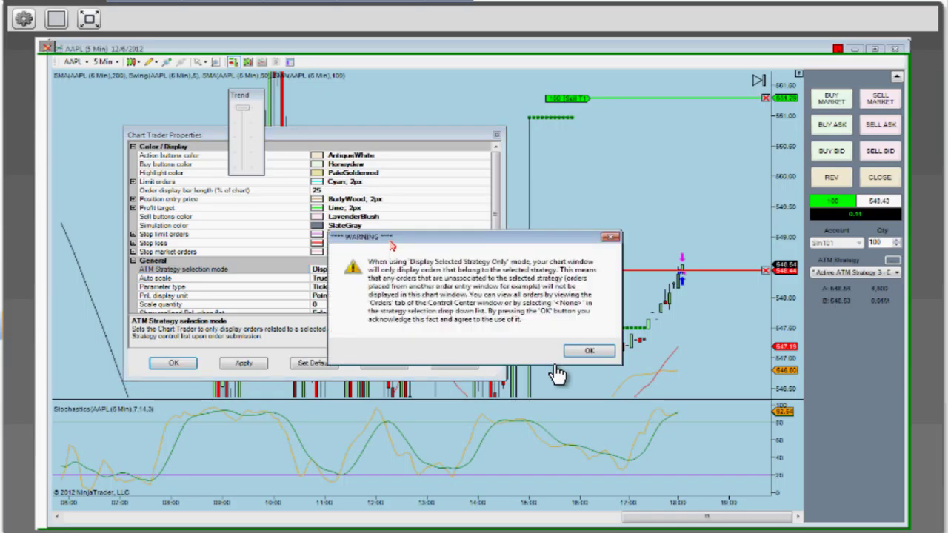
{"action": "left_click_drag", "start_coordinate": [393, 247], "coordinate": [266, 241]}
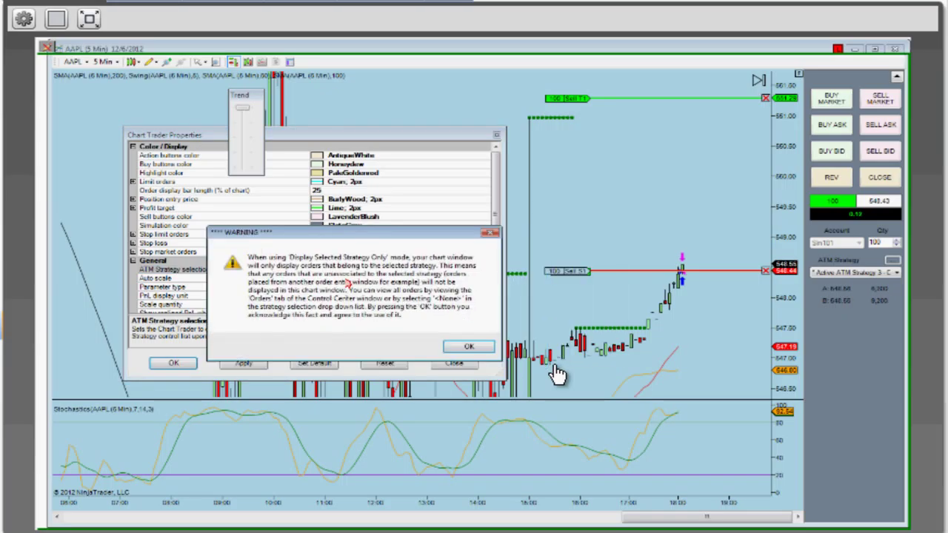
{"action": "left_click", "coordinate": [475, 351]}
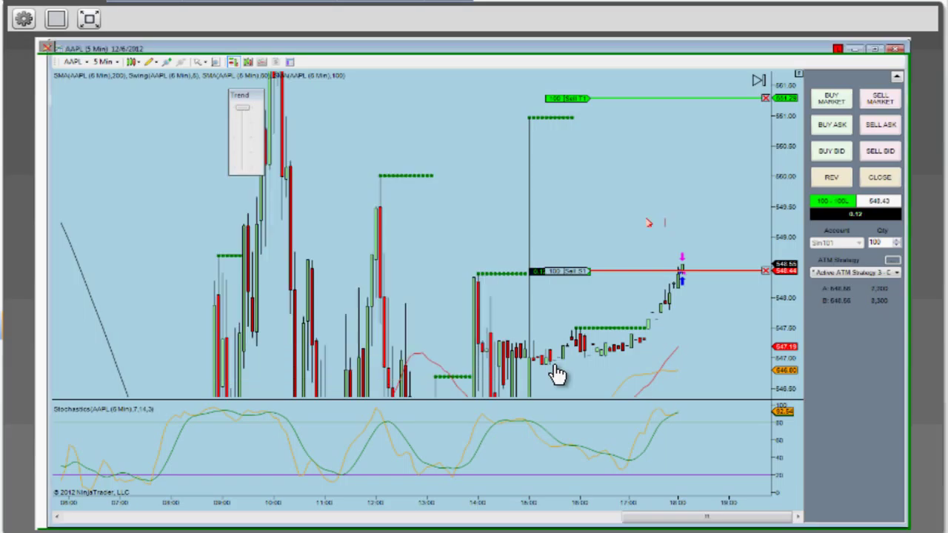
Choose the Scalp ATM strategy and sell 2 AAPL at market
{"action": "scroll", "coordinate": [557, 374], "scroll_direction": "down", "scroll_amount": 2}
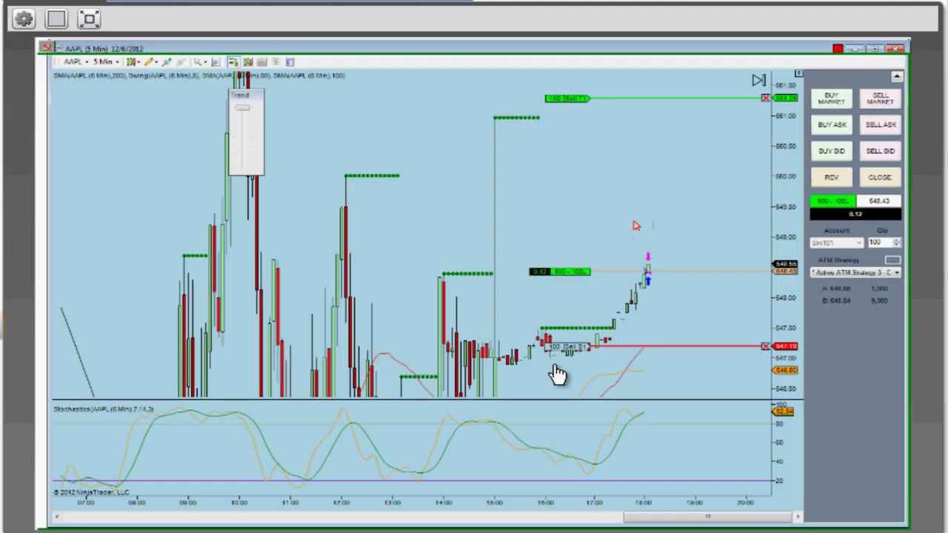
{"action": "left_click", "coordinate": [852, 275]}
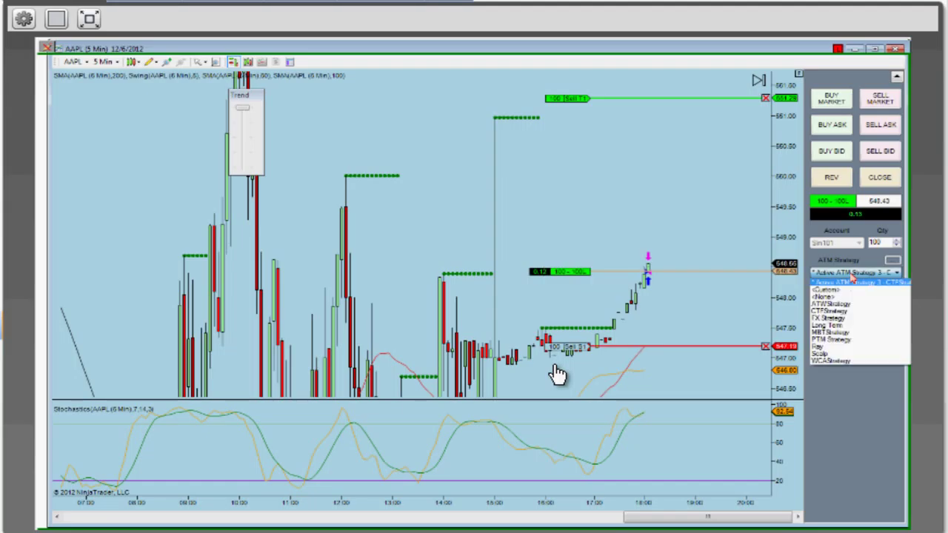
{"action": "left_click", "coordinate": [834, 355]}
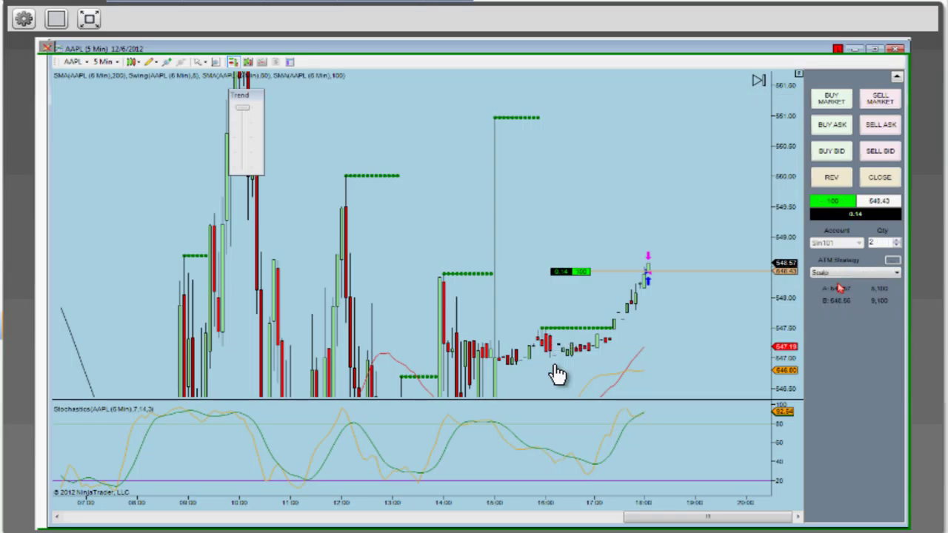
{"action": "scroll", "coordinate": [556, 374], "scroll_direction": "down", "scroll_amount": 3}
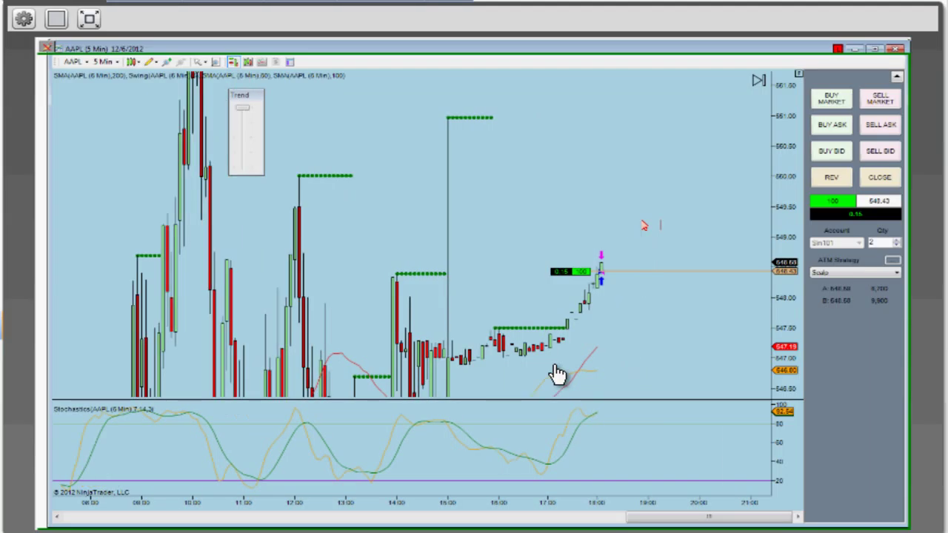
{"action": "left_click", "coordinate": [878, 99]}
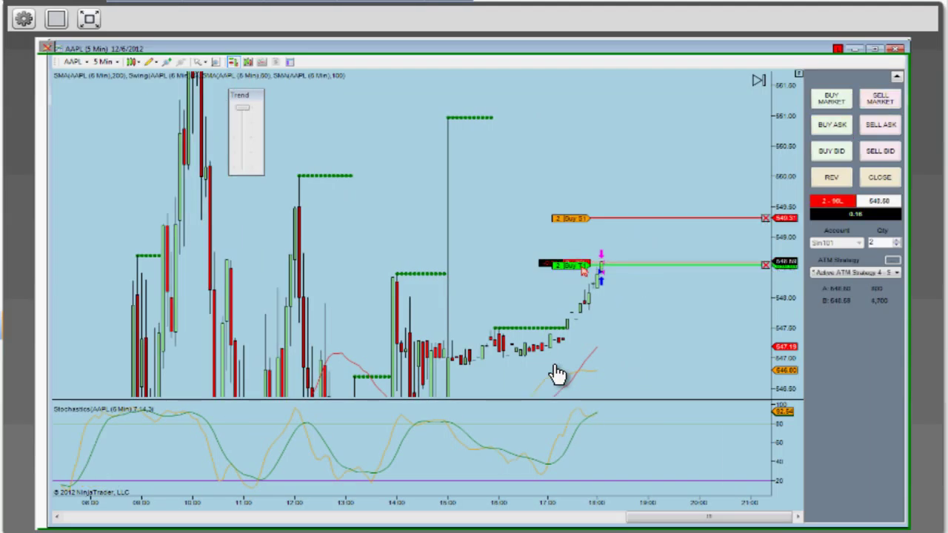
Move the Scalp exit orders on the chart to a target of about 548.22 and a stop of about 549.05
{"action": "left_click_drag", "start_coordinate": [583, 271], "coordinate": [587, 339]}
{"action": "left_click", "coordinate": [586, 339]}
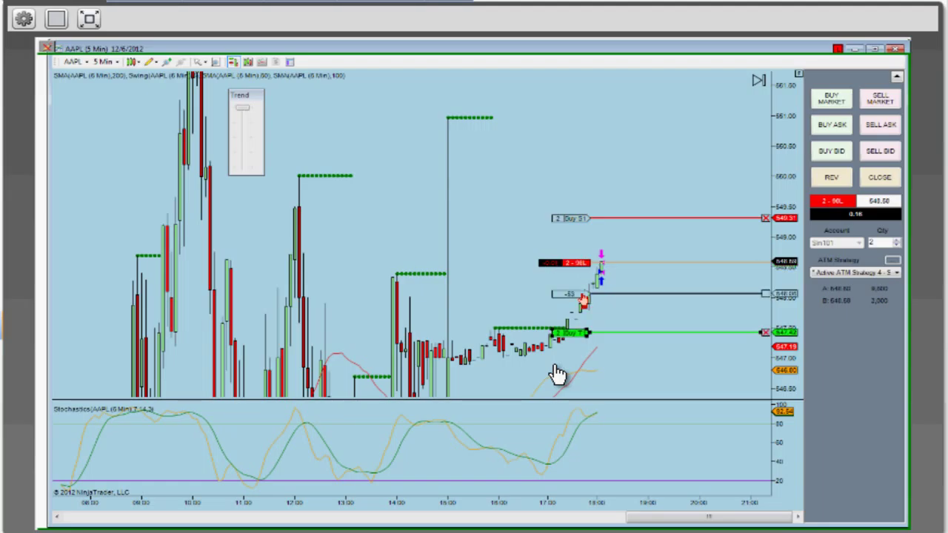
{"action": "left_click", "coordinate": [585, 290]}
{"action": "left_click_drag", "start_coordinate": [587, 226], "coordinate": [586, 235]}
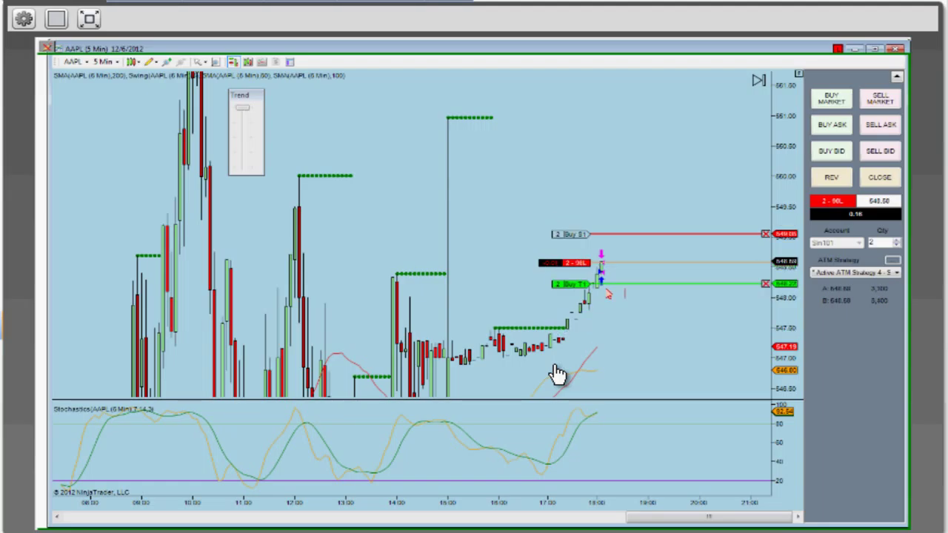
Switch the displayed orders between the active CTFStrategy and Scalp strategies, and lower the Trend slider to its lowest setting
{"action": "left_click", "coordinate": [859, 274]}
{"action": "left_click", "coordinate": [857, 285]}
{"action": "left_click", "coordinate": [846, 274]}
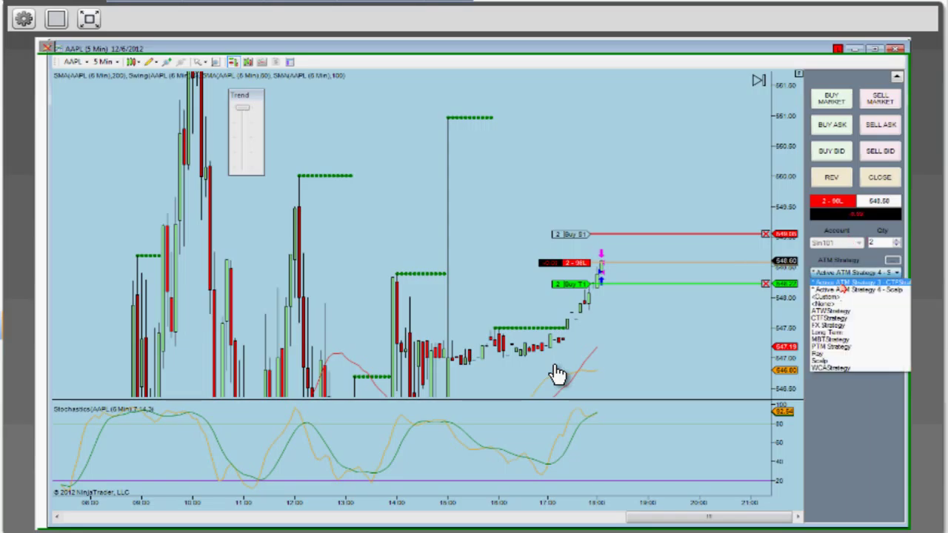
{"action": "left_click", "coordinate": [852, 290]}
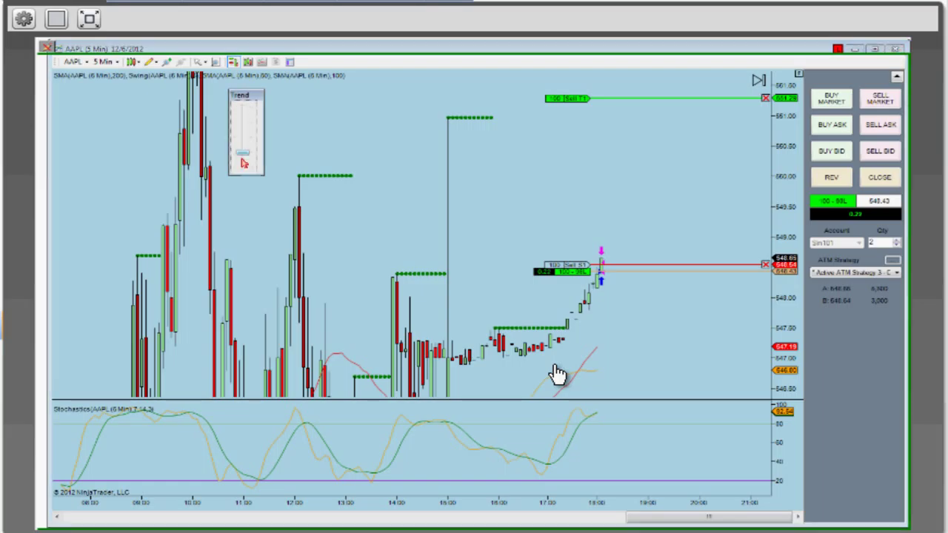
{"action": "left_click_drag", "start_coordinate": [244, 162], "coordinate": [249, 185]}
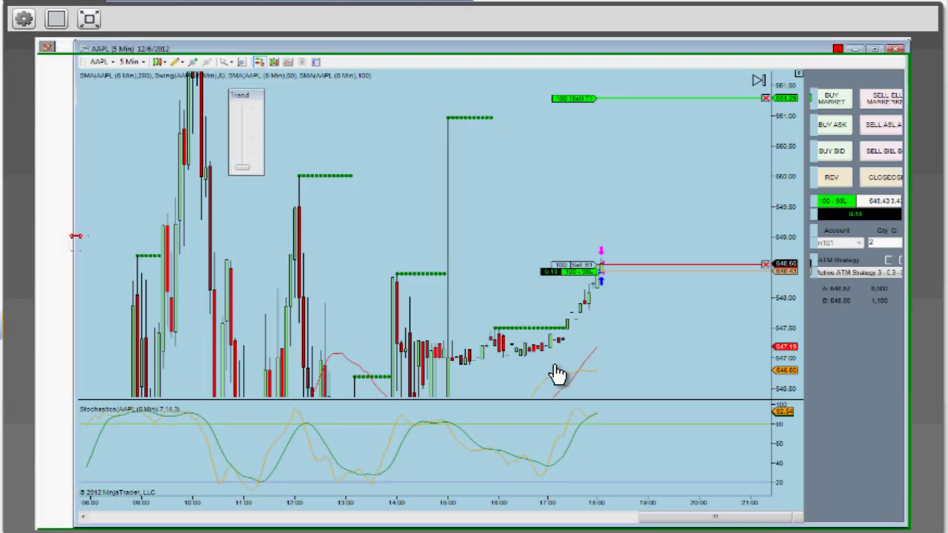
Select the active Scalp strategy to display its orders and close the AAPL position
{"action": "left_click", "coordinate": [840, 285]}
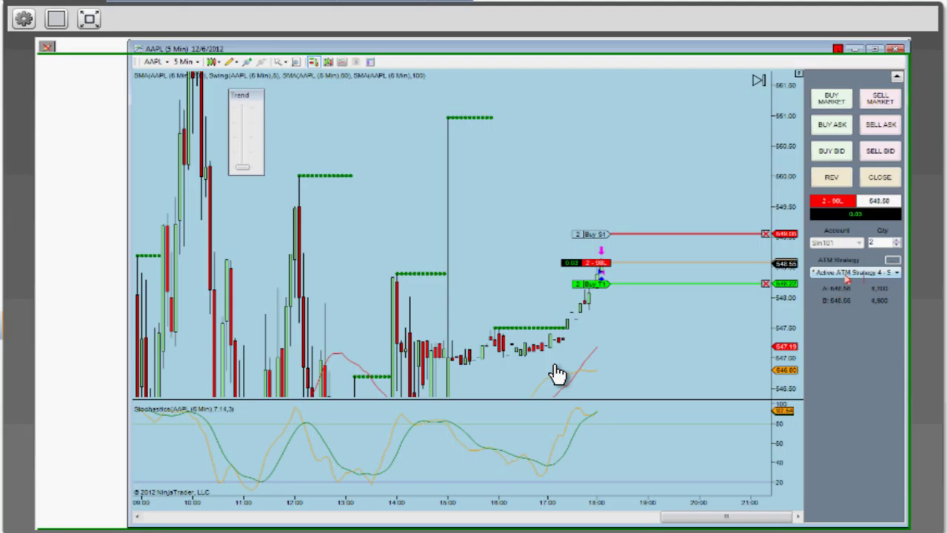
{"action": "left_click", "coordinate": [844, 274]}
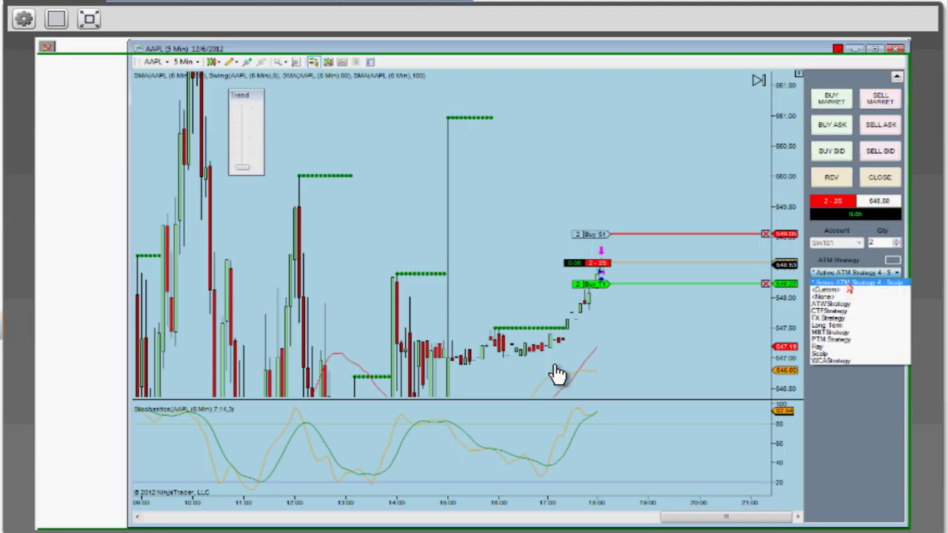
{"action": "left_click", "coordinate": [848, 283]}
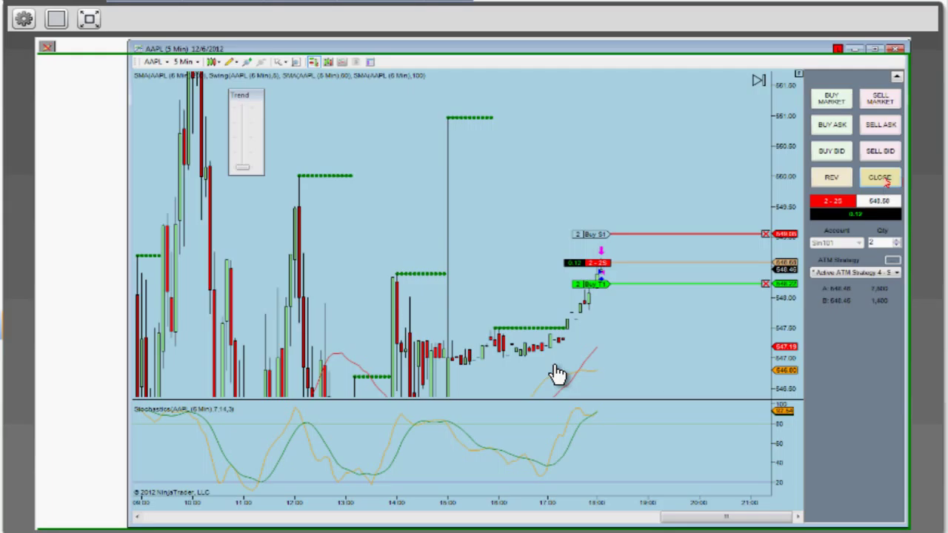
{"action": "left_click", "coordinate": [880, 178]}
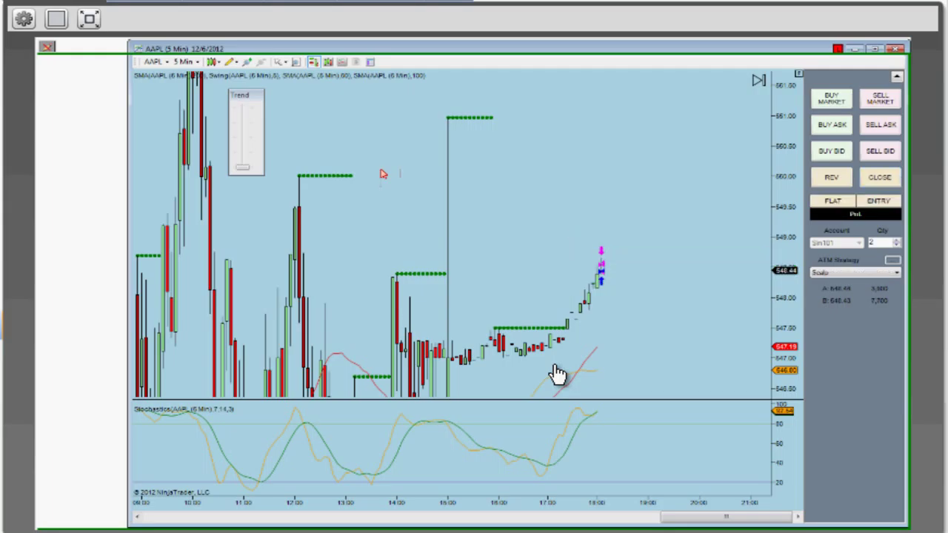
Set the Trend slider to its middle setting and return the AAPL chart to the most recent bar
{"action": "left_click", "coordinate": [245, 148]}
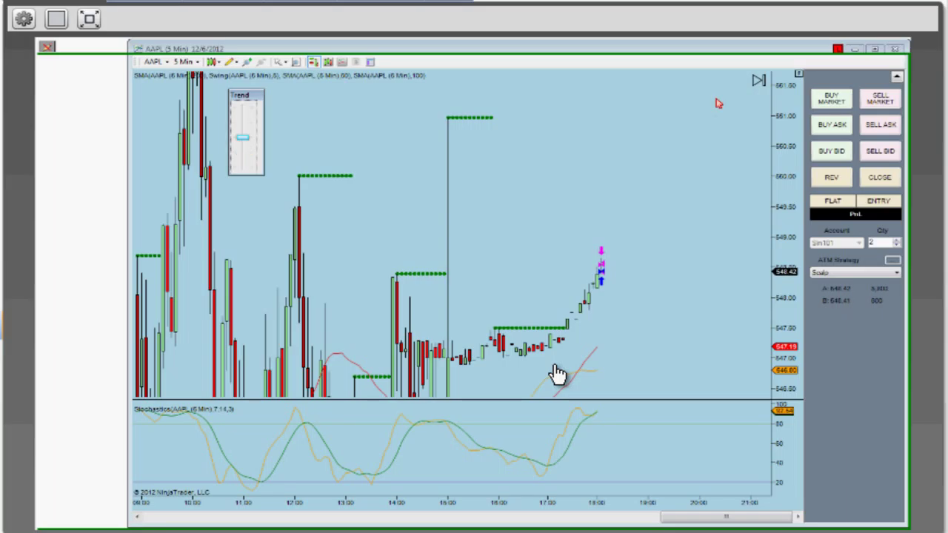
{"action": "left_click", "coordinate": [758, 81]}
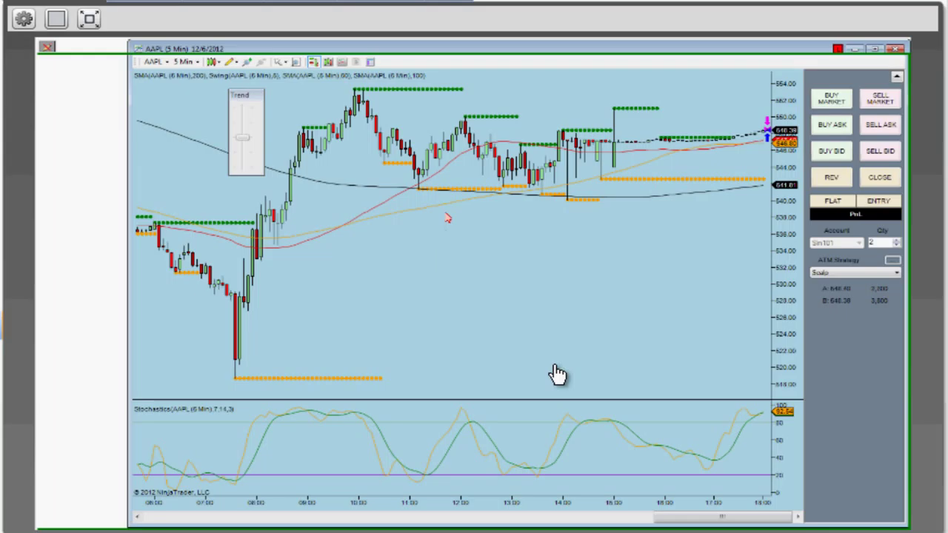
{"action": "scroll", "coordinate": [557, 374], "scroll_direction": "down", "scroll_amount": 1}
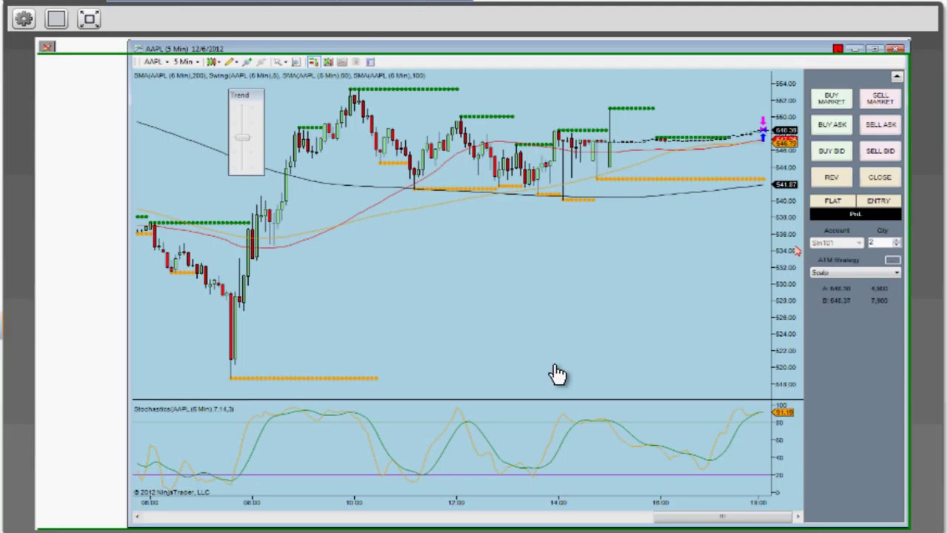
Select CTFStrategy in the ATM strategy parameters and open its first target's stop strategy to examine the auto breakeven and trail settings
{"action": "left_click", "coordinate": [892, 261]}
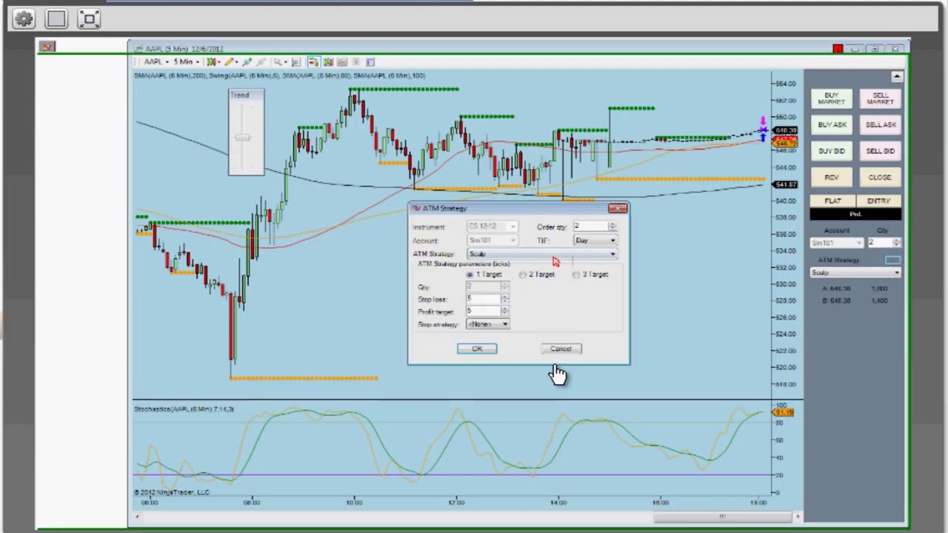
{"action": "left_click", "coordinate": [553, 256]}
{"action": "left_click", "coordinate": [509, 287]}
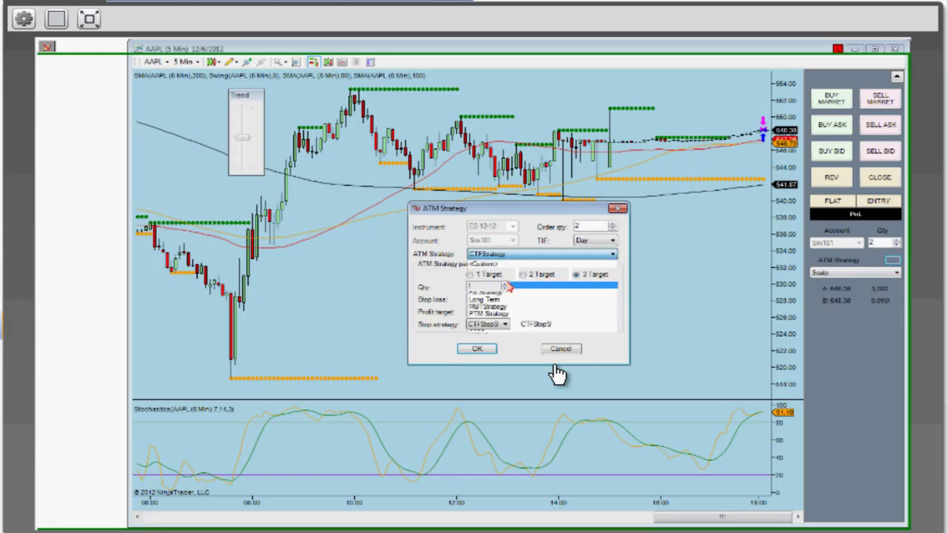
{"action": "left_click", "coordinate": [496, 330]}
{"action": "left_click", "coordinate": [481, 337]}
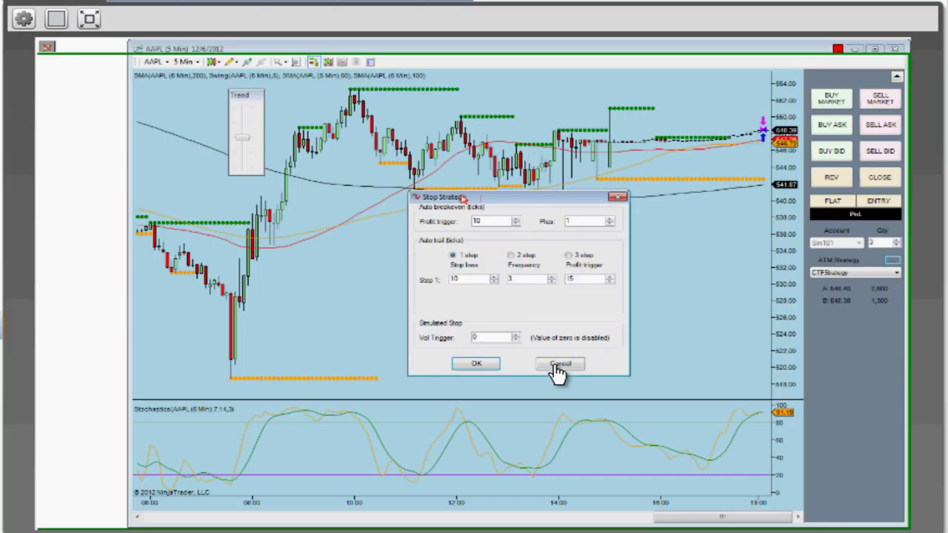
{"action": "left_click_drag", "start_coordinate": [463, 198], "coordinate": [188, 186]}
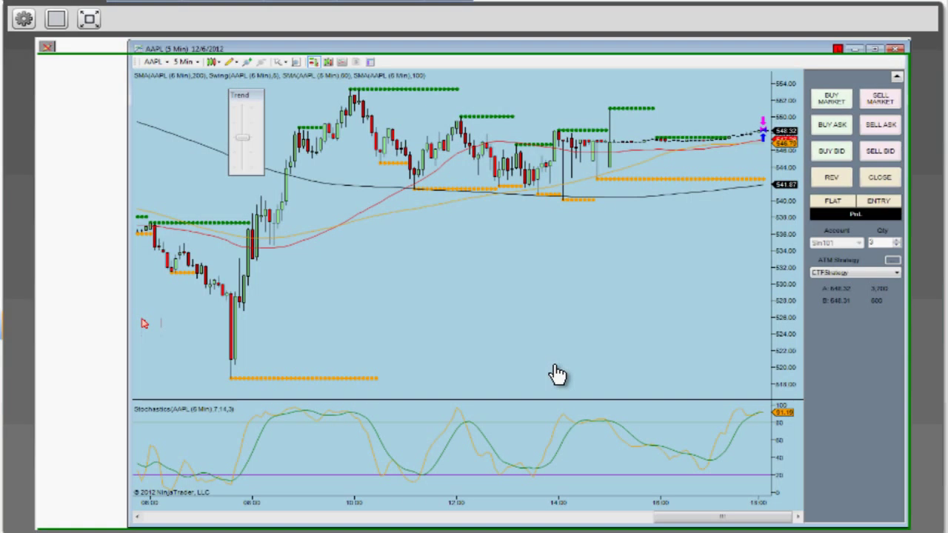
Widen the AAPL chart window and look through the available and applied indicators without changing them
{"action": "left_click_drag", "start_coordinate": [127, 320], "coordinate": [49, 315]}
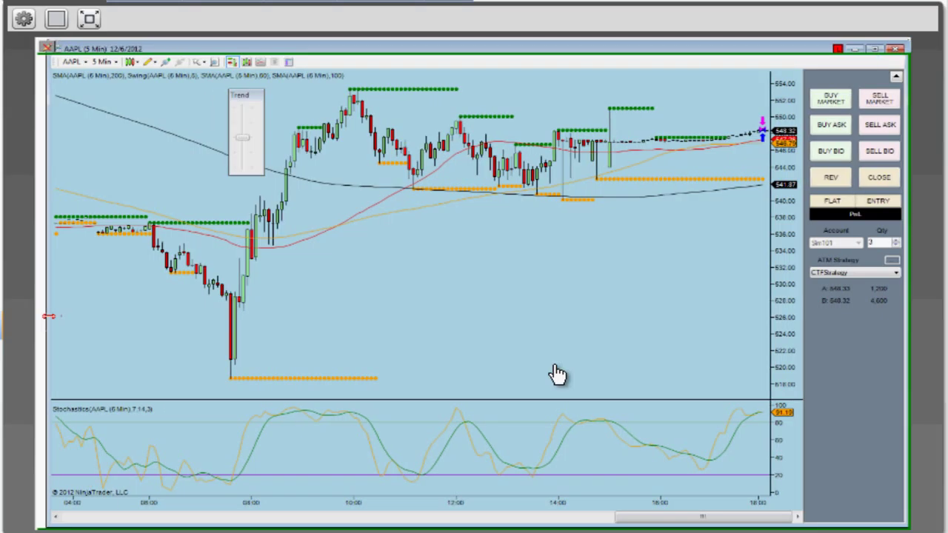
{"action": "right_click", "coordinate": [404, 258]}
{"action": "left_click", "coordinate": [438, 302]}
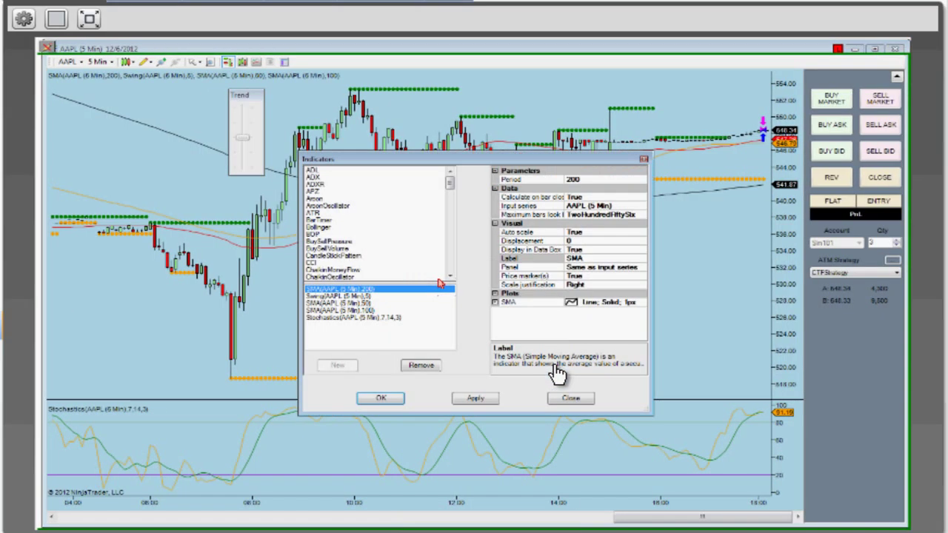
{"action": "scroll", "coordinate": [451, 207], "scroll_direction": "down", "scroll_amount": 5}
{"action": "mouse_move", "coordinate": [454, 211]}
{"action": "left_mouse_down"}
{"action": "mouse_move", "coordinate": [454, 230]}
{"action": "mouse_move", "coordinate": [456, 193]}
{"action": "left_mouse_up"}
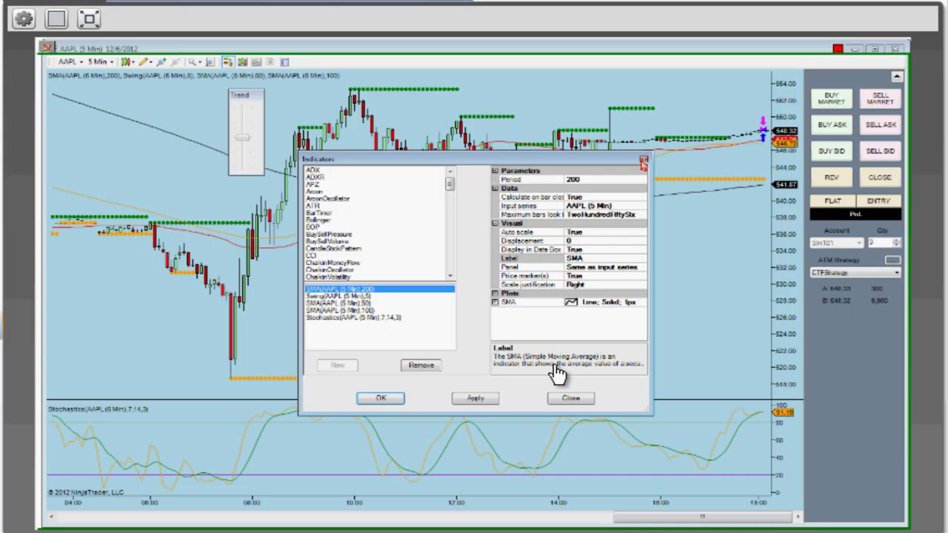
{"action": "left_click", "coordinate": [643, 162]}
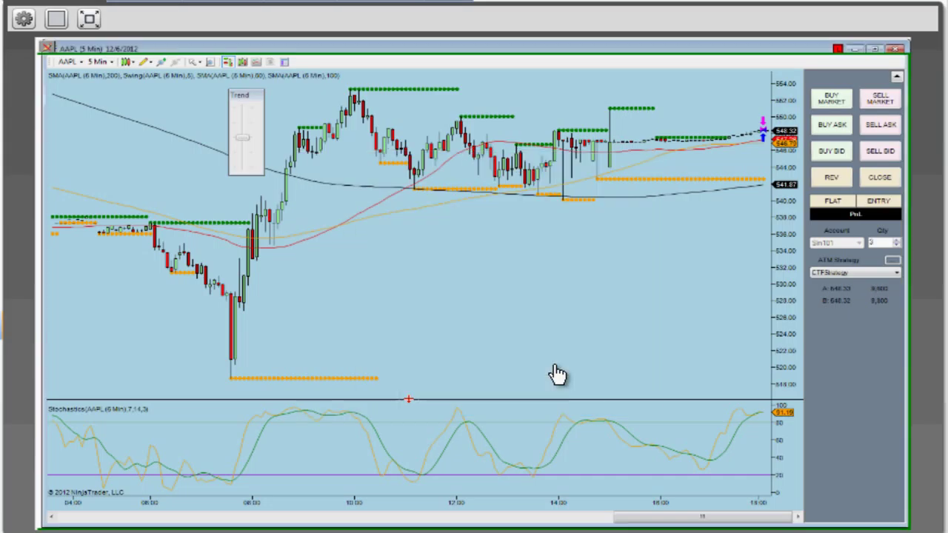
Enlarge the Stochastics panel and draw a small ellipse around the upward crossing of the 20 line just before 08:00
{"action": "left_click_drag", "start_coordinate": [408, 399], "coordinate": [473, 239]}
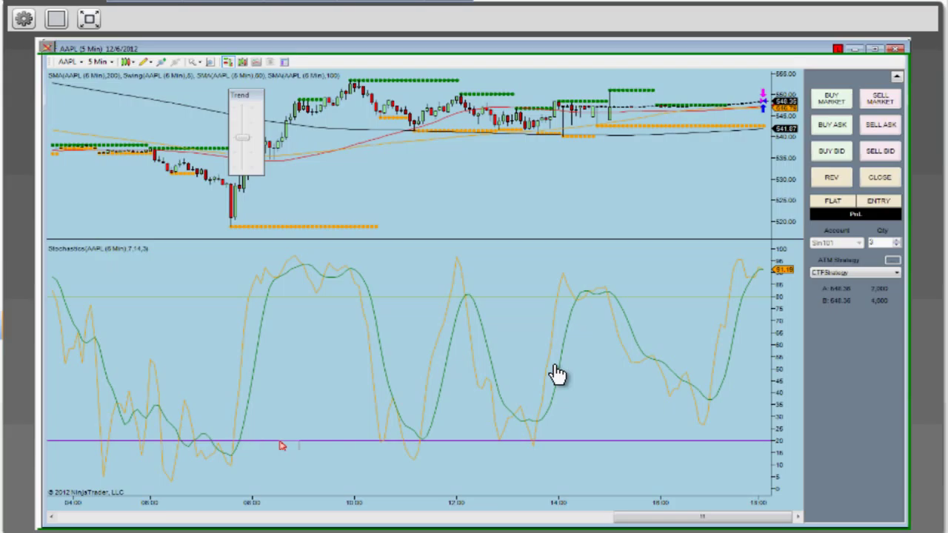
{"action": "left_click", "coordinate": [147, 63]}
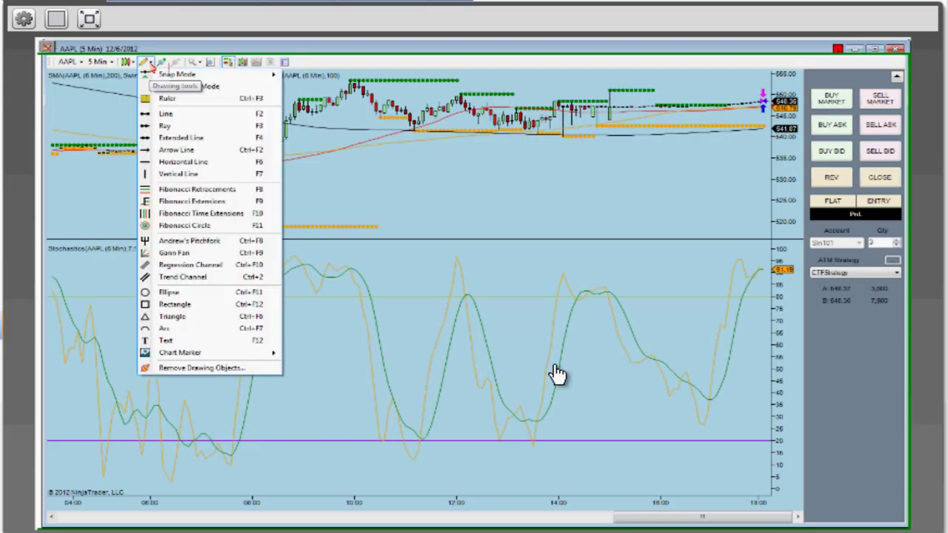
{"action": "left_click", "coordinate": [172, 304]}
{"action": "left_click", "coordinate": [243, 440]}
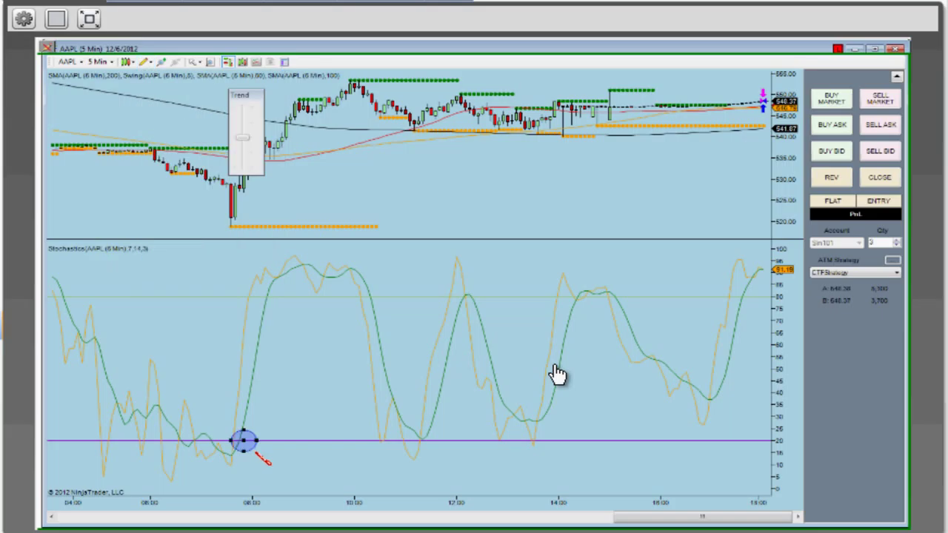
{"action": "left_click", "coordinate": [245, 443]}
Shrink the Stochastics panel to a narrow strip and compress the AAPL chart's time axis to fit more bars
{"action": "scroll", "coordinate": [557, 374], "scroll_direction": "left", "scroll_amount": 1}
{"action": "scroll", "coordinate": [557, 374], "scroll_direction": "left", "scroll_amount": 5}
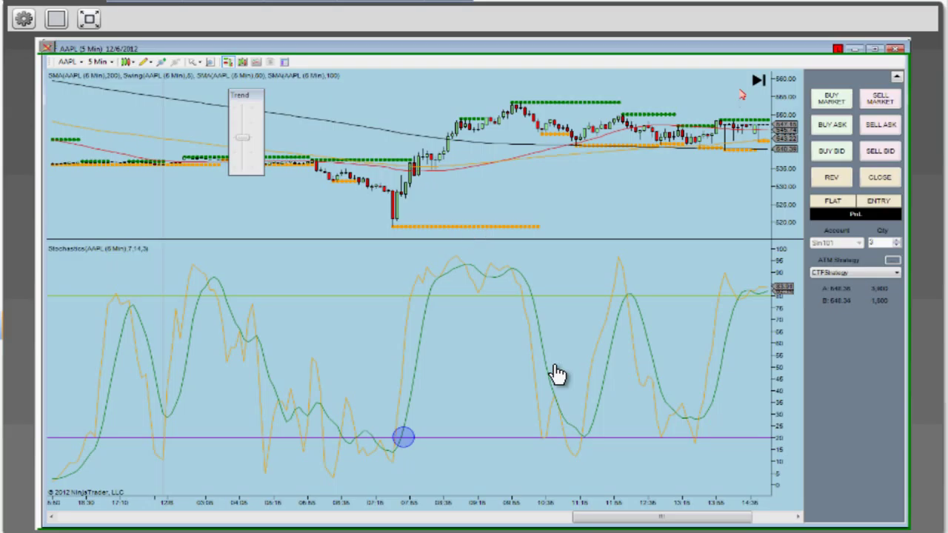
{"action": "scroll", "coordinate": [612, 205], "scroll_direction": "down", "scroll_amount": 2}
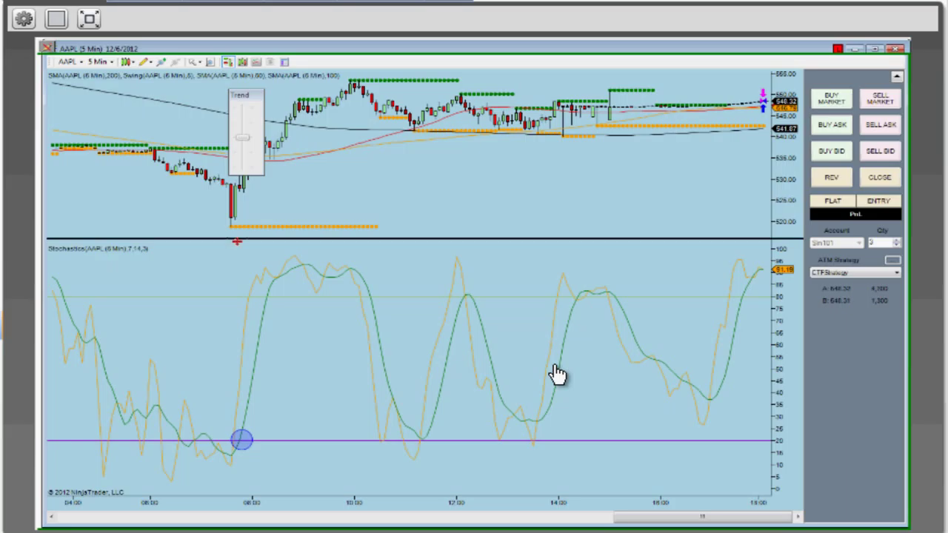
{"action": "left_click_drag", "start_coordinate": [237, 240], "coordinate": [244, 330]}
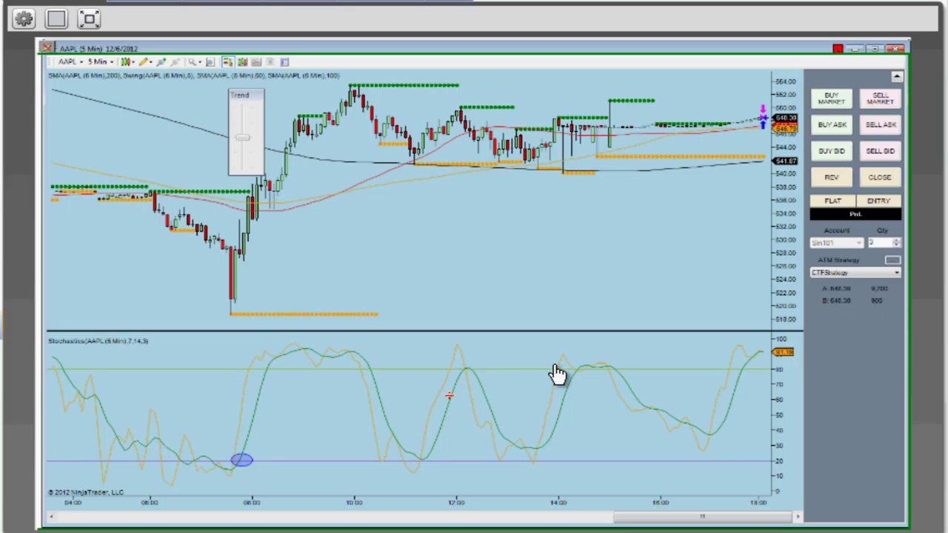
{"action": "left_click_drag", "start_coordinate": [449, 331], "coordinate": [448, 435]}
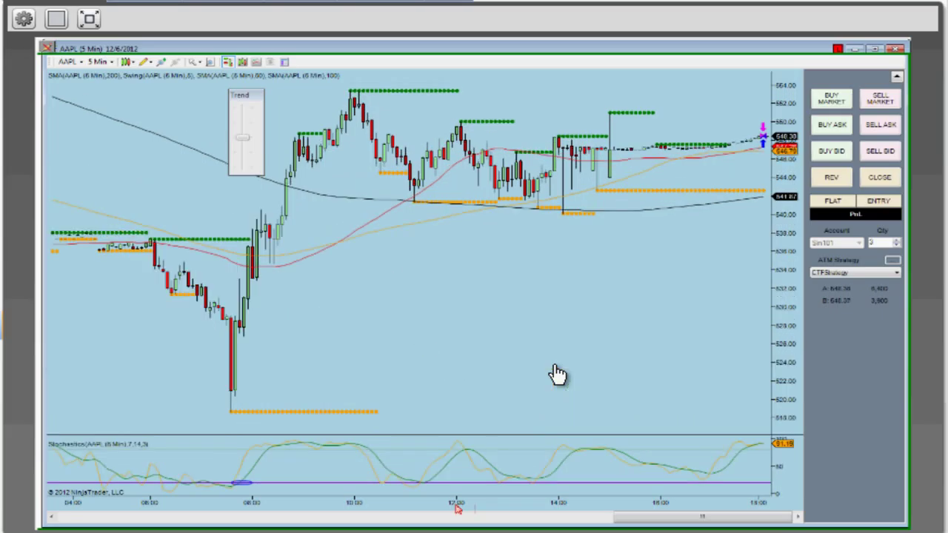
{"action": "left_click_drag", "start_coordinate": [457, 507], "coordinate": [436, 323]}
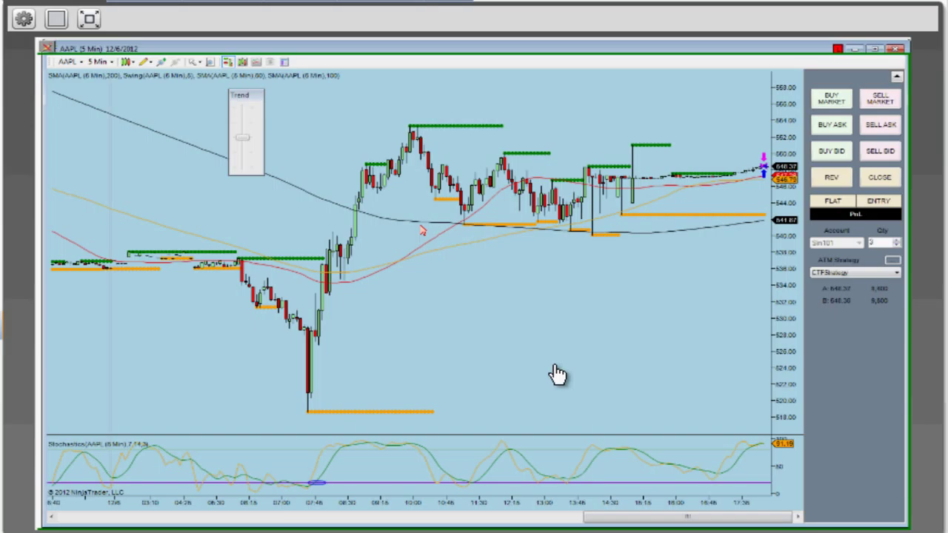
Move the Trend slider box slightly farther left on the AAPL chart
{"action": "right_click", "coordinate": [350, 146]}
{"action": "left_click", "coordinate": [232, 104]}
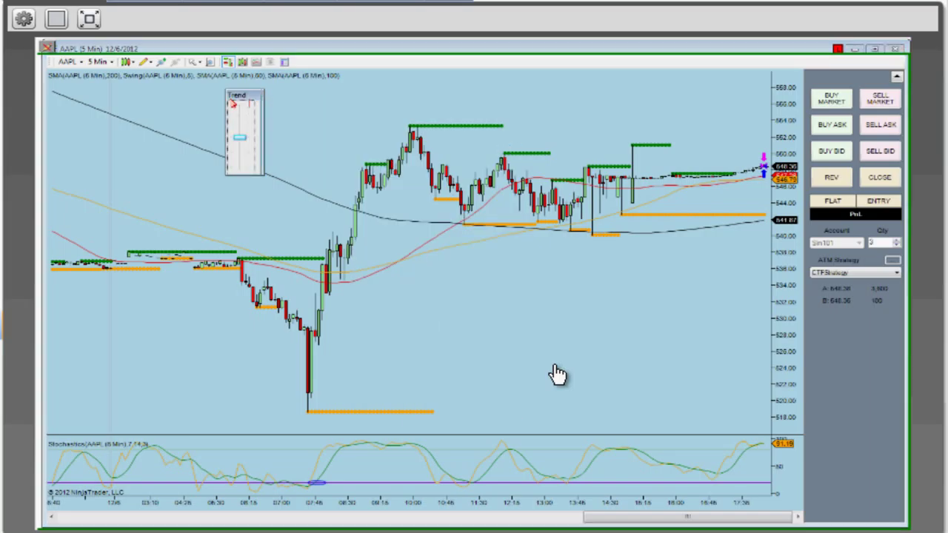
{"action": "left_click_drag", "start_coordinate": [233, 103], "coordinate": [211, 106]}
{"action": "left_click", "coordinate": [557, 373]}
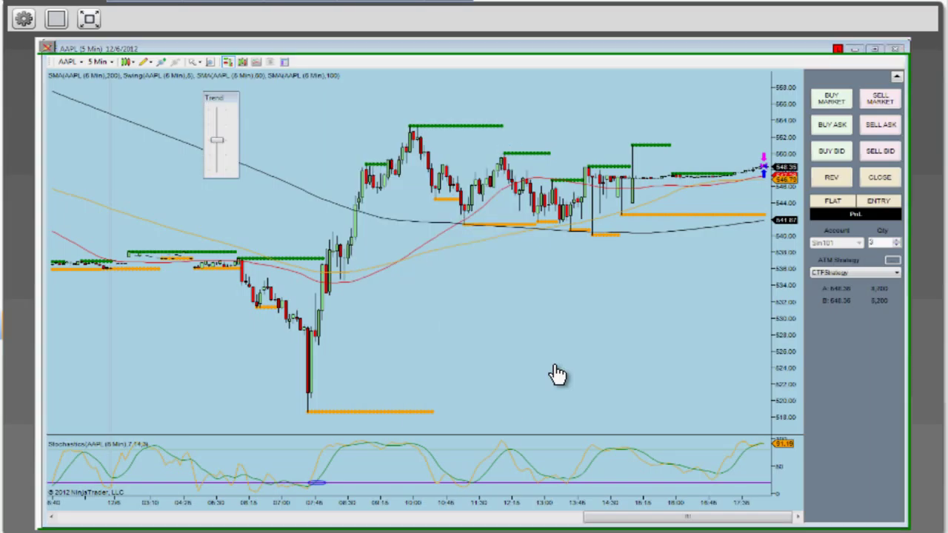
Switch to the Control Center, disconnect the simulated data feed and connect to Kinetick
{"action": "key", "text": "alt+f"}
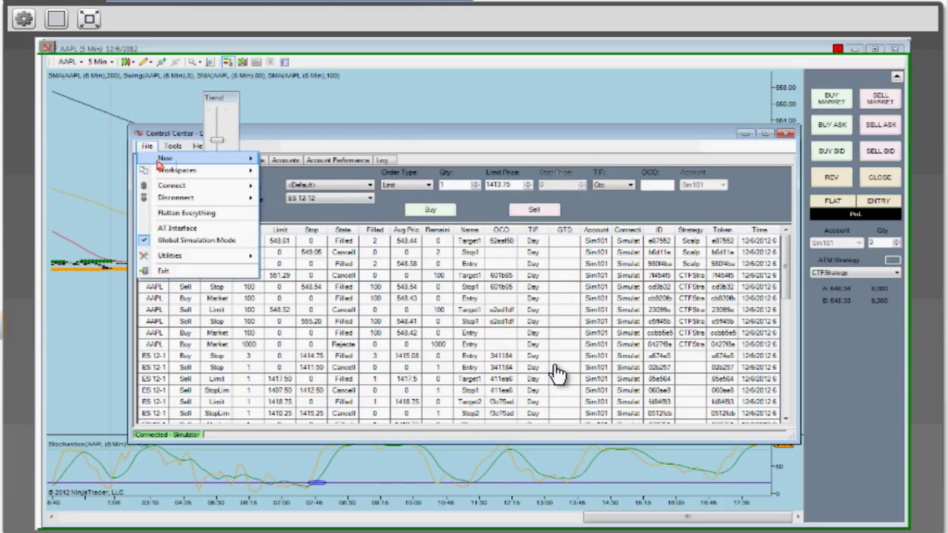
{"action": "mouse_move", "coordinate": [178, 197]}
{"action": "left_click", "coordinate": [309, 252]}
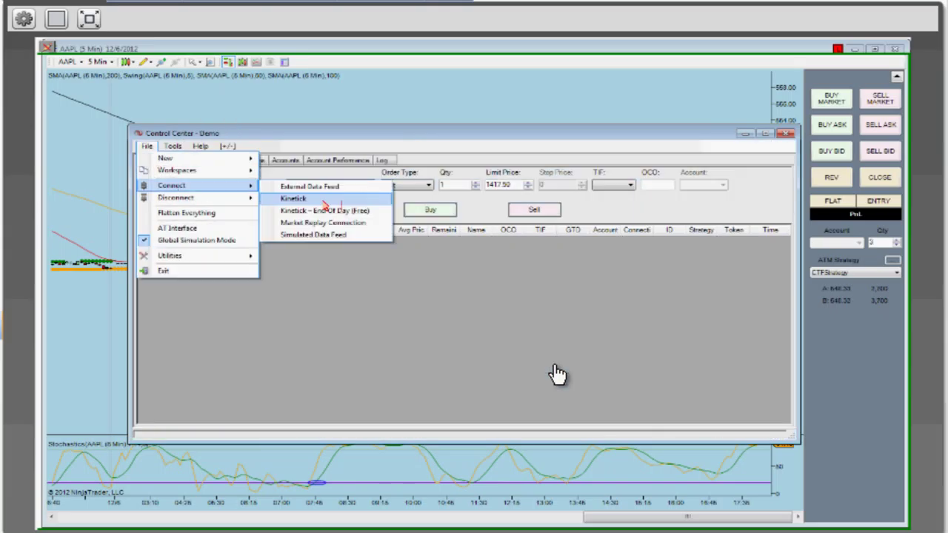
{"action": "left_click", "coordinate": [296, 200]}
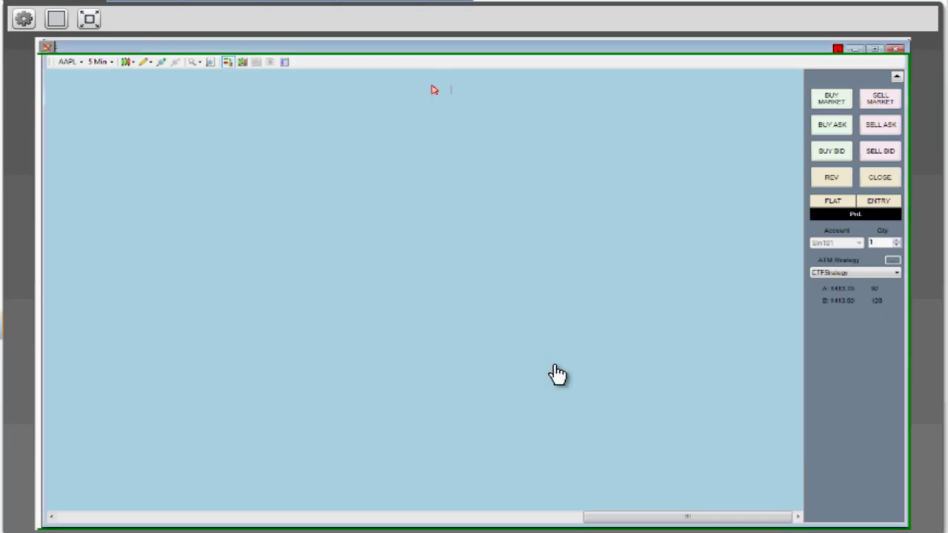
Remove all applied indicators from the AAPL chart and apply the change
{"action": "right_click", "coordinate": [312, 118]}
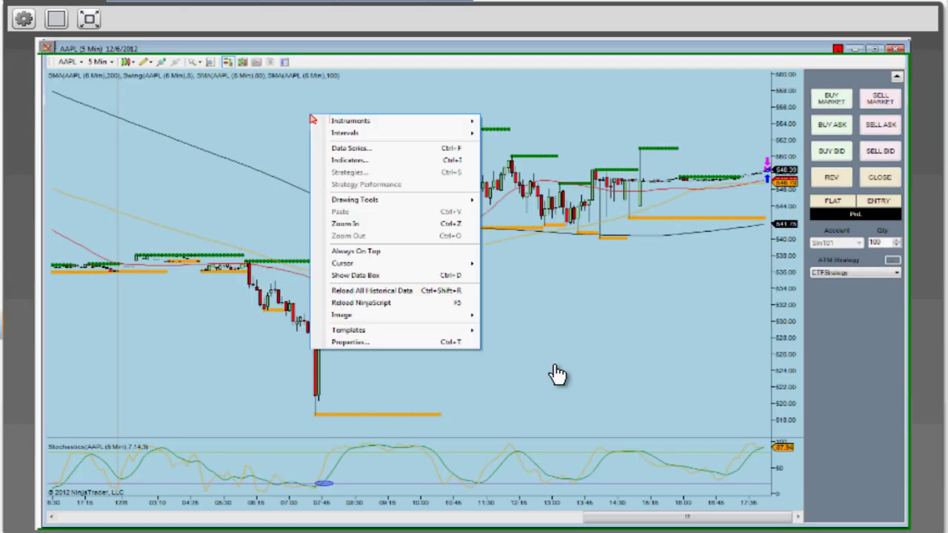
{"action": "left_click", "coordinate": [368, 167]}
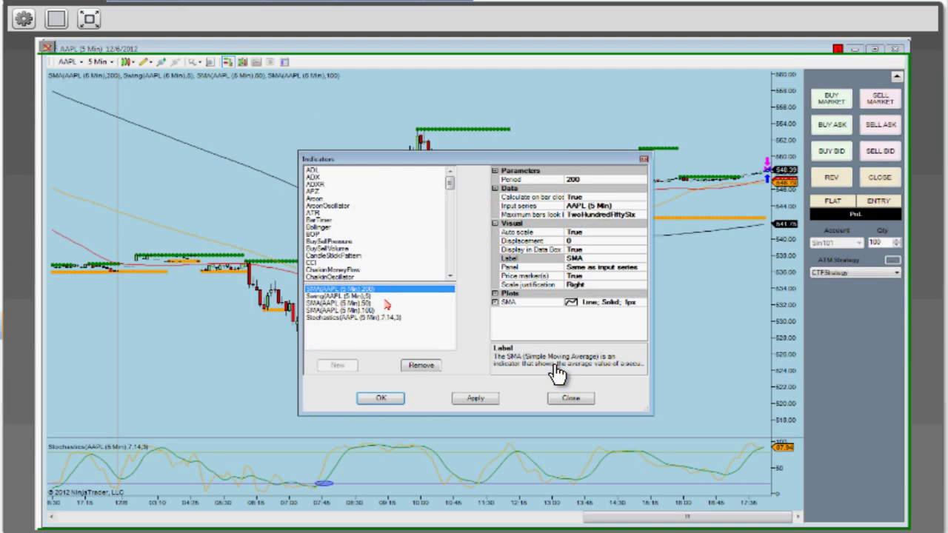
{"action": "left_click", "coordinate": [436, 367]}
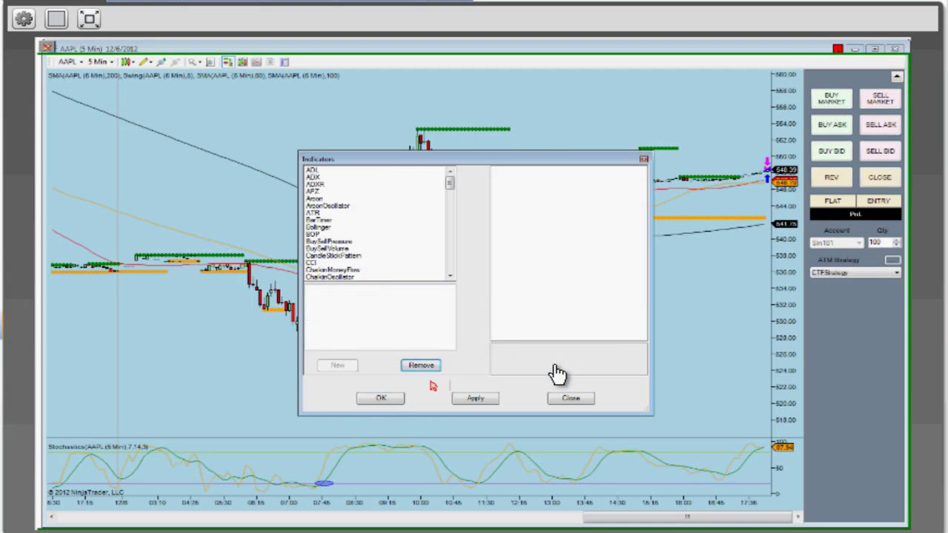
{"action": "left_click", "coordinate": [482, 399]}
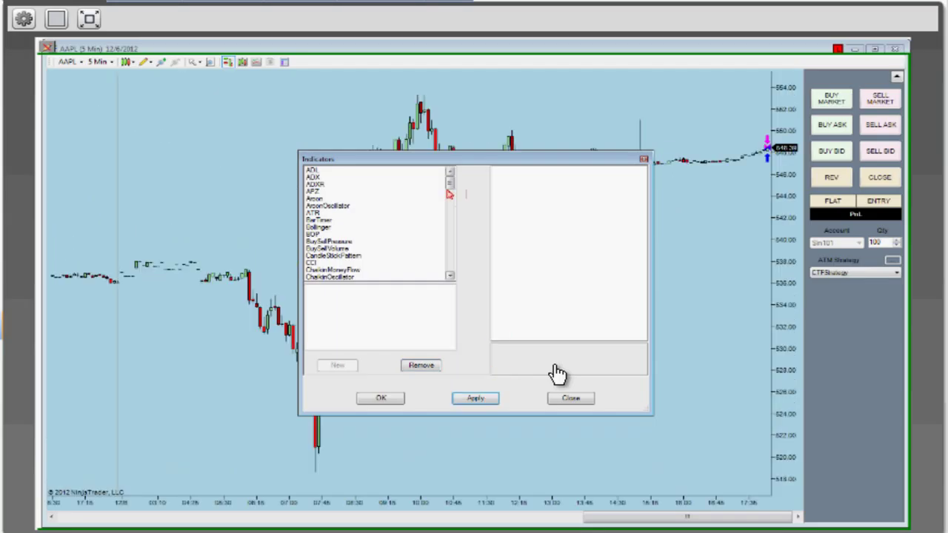
Add two SMA indicators to the AAPL chart's indicator list
{"action": "left_click_drag", "start_coordinate": [450, 184], "coordinate": [452, 246]}
{"action": "left_click", "coordinate": [326, 207]}
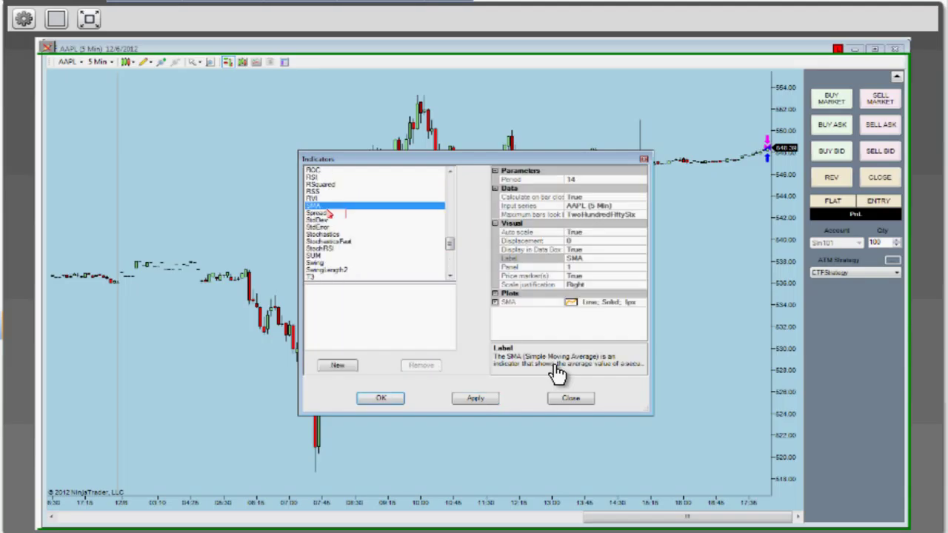
{"action": "left_click", "coordinate": [340, 368]}
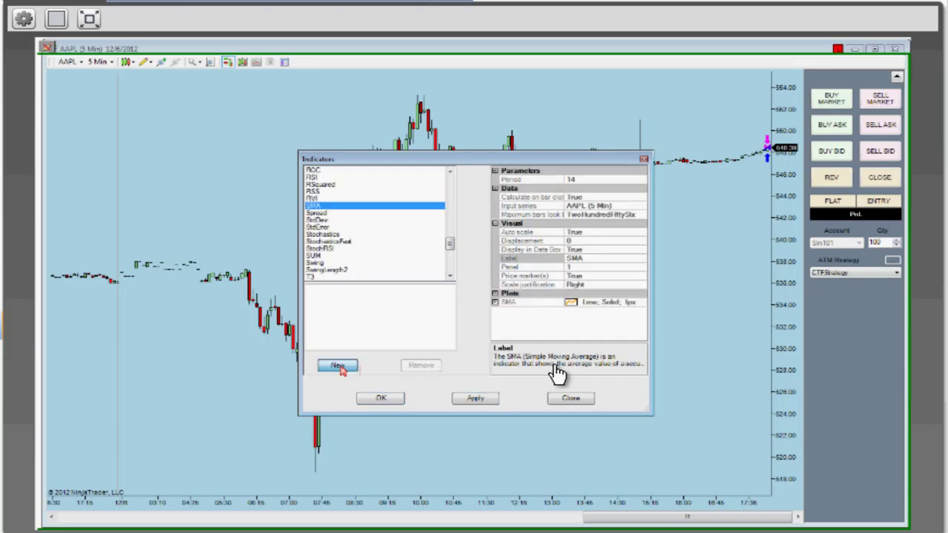
{"action": "double_click", "coordinate": [314, 207]}
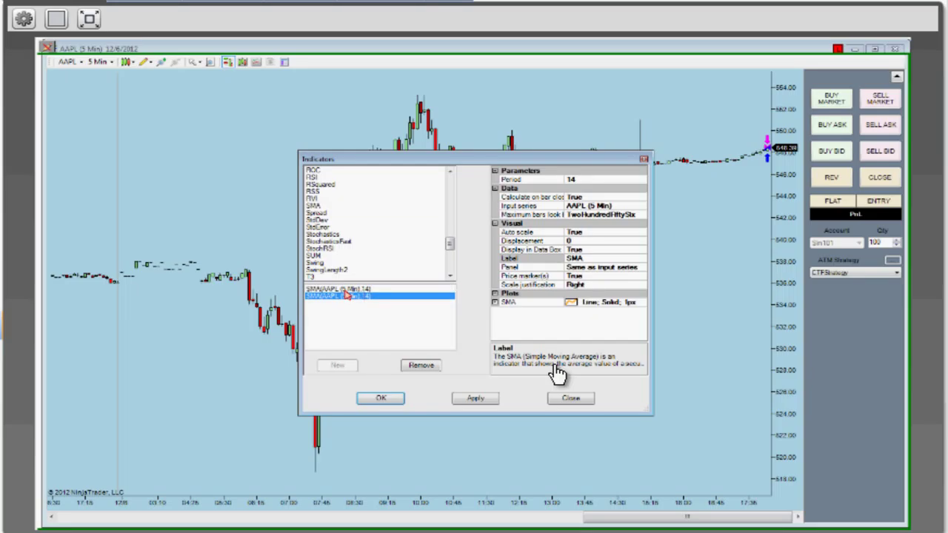
Set the first SMA's period to 20 and the second SMA's period to 50
{"action": "left_click", "coordinate": [347, 290]}
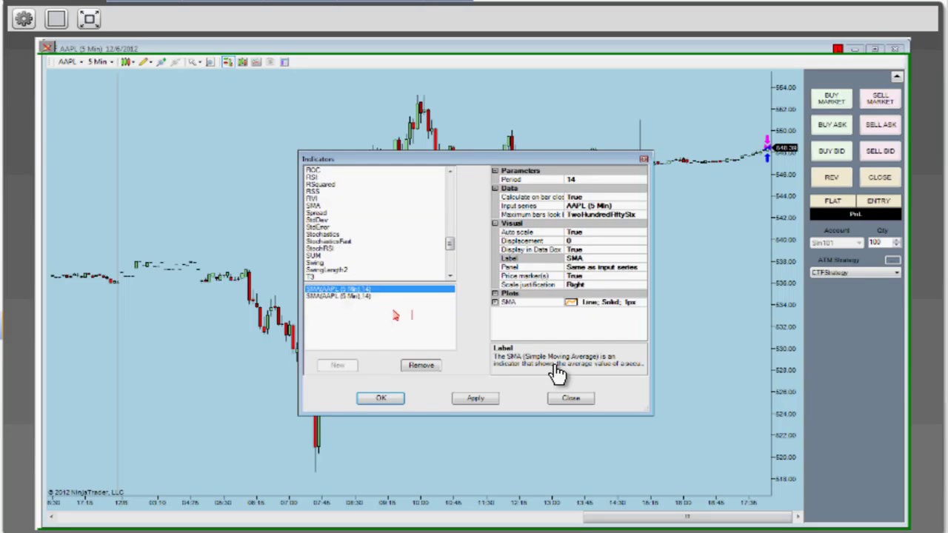
{"action": "left_click", "coordinate": [584, 181]}
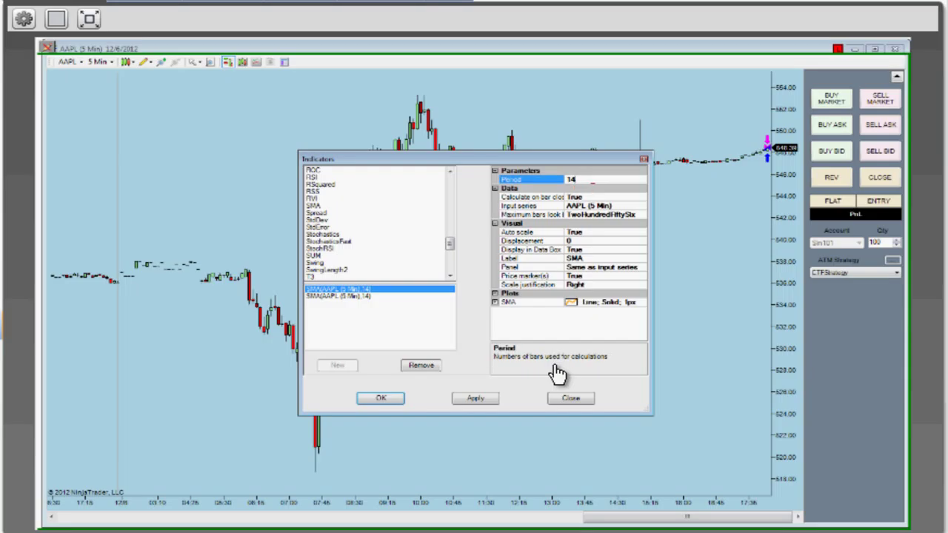
{"action": "key", "text": "BackSpace"}
{"action": "key", "text": "BackSpace"}
{"action": "type", "text": "20"}
{"action": "left_click", "coordinate": [362, 296]}
{"action": "left_click", "coordinate": [587, 179]}
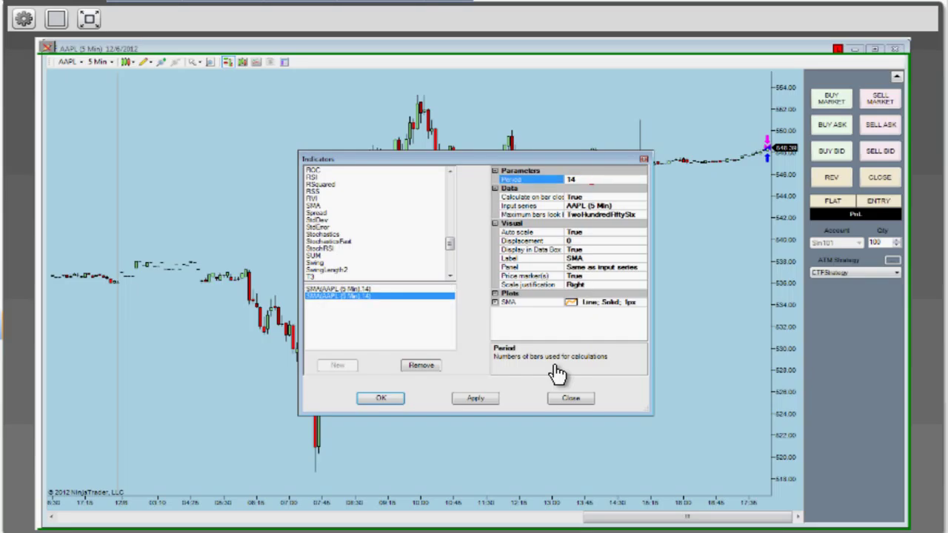
{"action": "type", "text": "50"}
Set the 50-period SMA's plot to Red with width 3 and apply both moving averages to the chart
{"action": "double_click", "coordinate": [524, 300]}
{"action": "left_click", "coordinate": [626, 312]}
{"action": "left_click", "coordinate": [631, 312]}
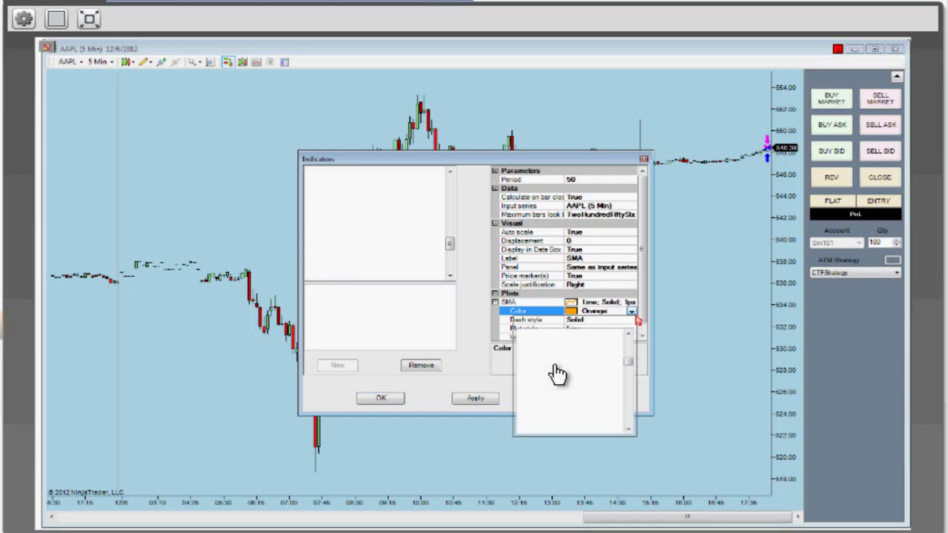
{"action": "left_click_drag", "start_coordinate": [635, 380], "coordinate": [634, 355]}
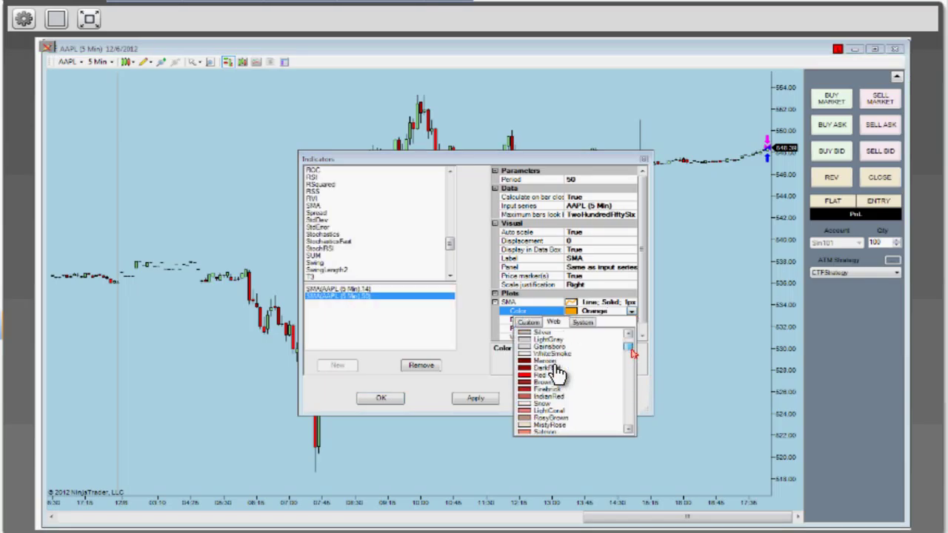
{"action": "left_click", "coordinate": [555, 374]}
{"action": "left_click", "coordinate": [585, 338]}
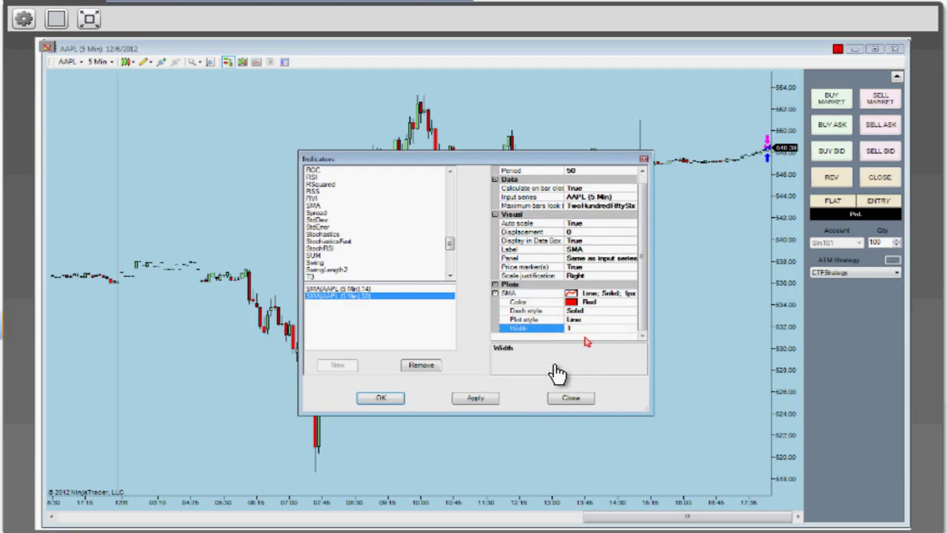
{"action": "type", "text": "3"}
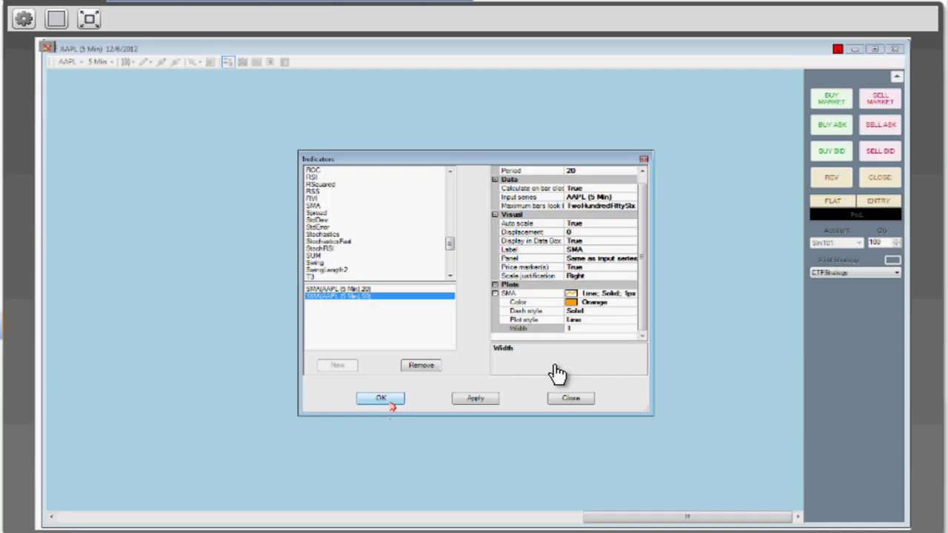
{"action": "left_click", "coordinate": [388, 401]}
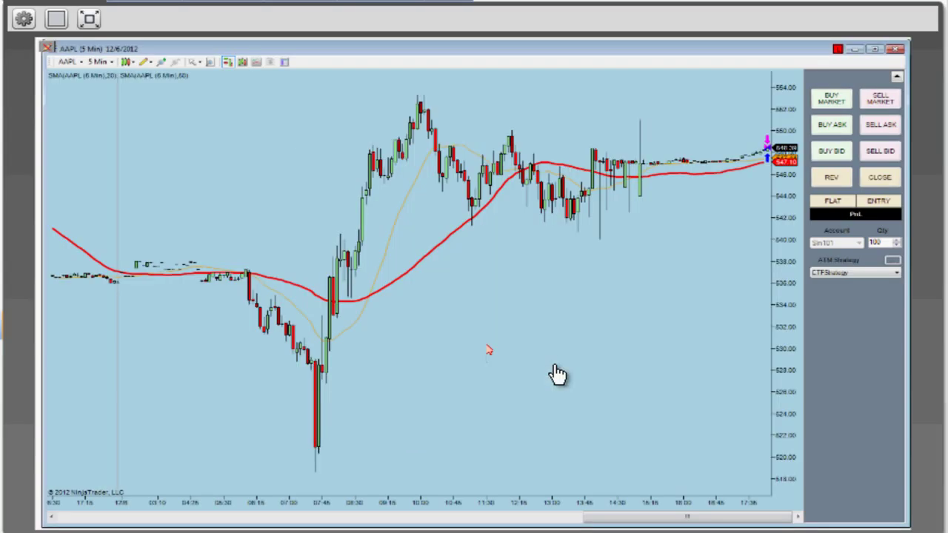
Reopen the chart's indicators and set the 20-period SMA's plot width to 3
{"action": "key", "text": "ctrl+i"}
{"action": "left_click", "coordinate": [390, 253]}
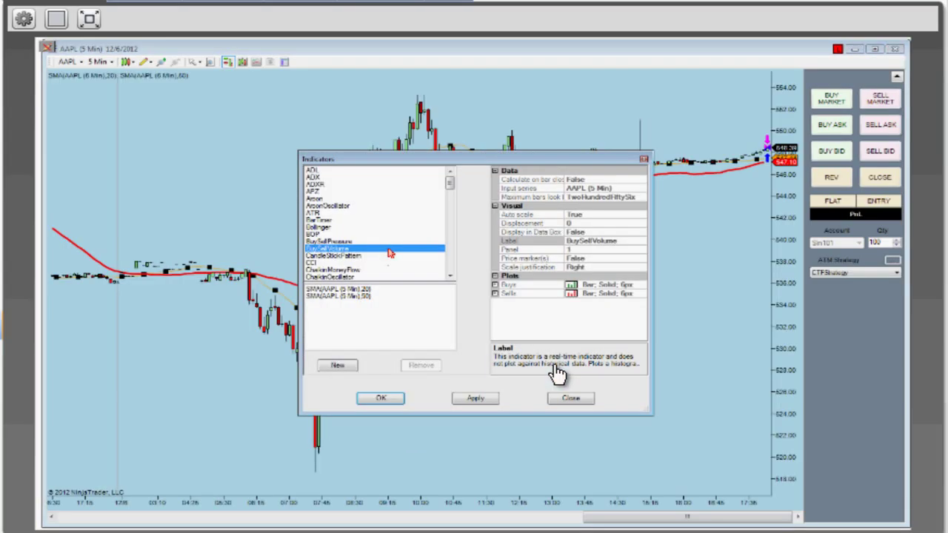
{"action": "left_click", "coordinate": [341, 297]}
{"action": "left_click", "coordinate": [340, 289]}
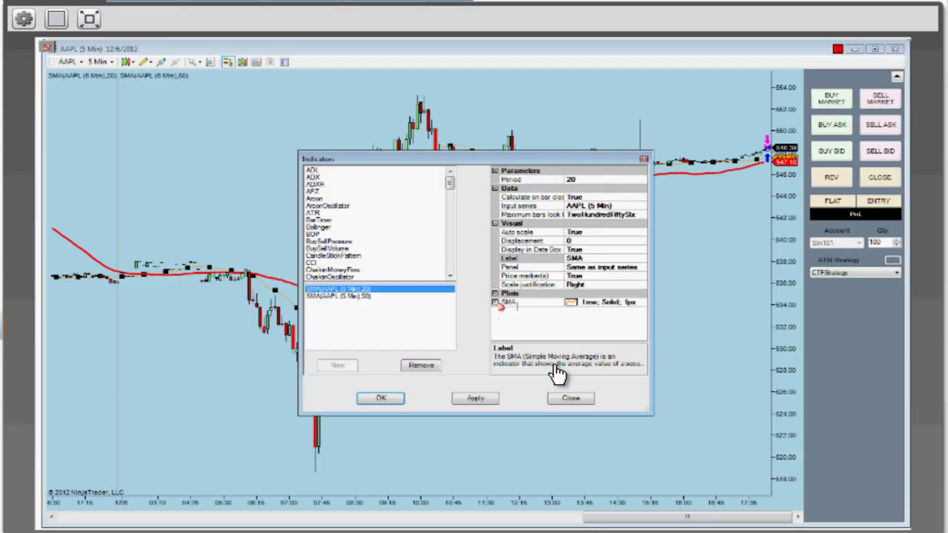
{"action": "left_click", "coordinate": [498, 303]}
{"action": "left_click", "coordinate": [582, 337]}
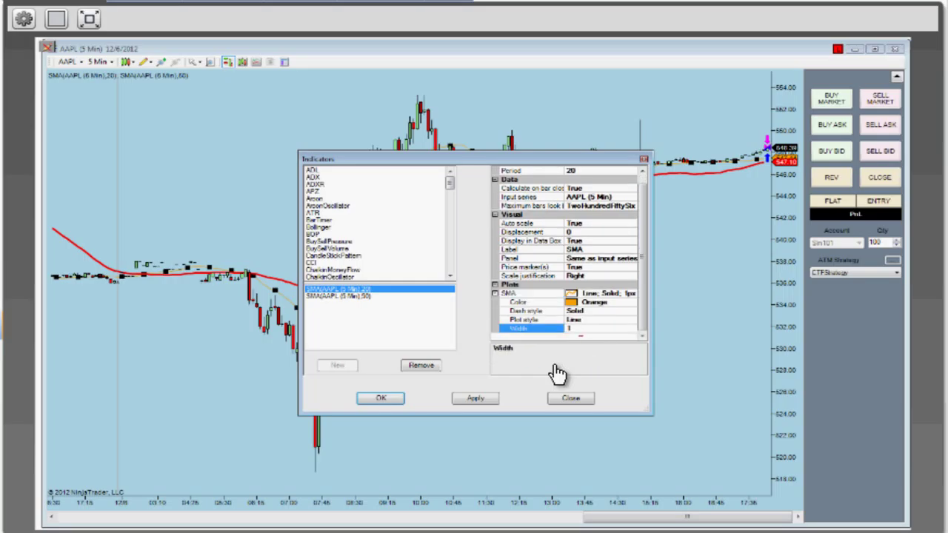
{"action": "type", "text": "3"}
{"action": "left_click", "coordinate": [381, 398]}
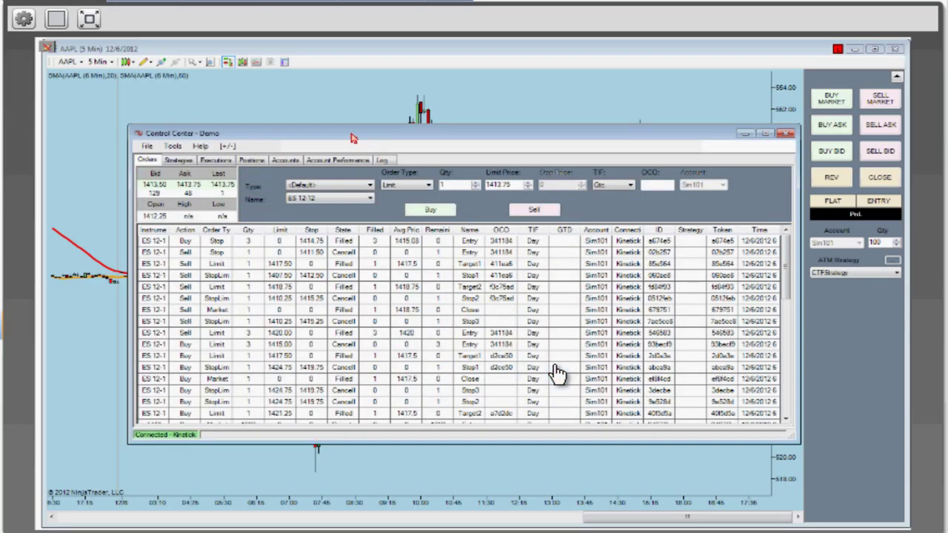
Start a new NinjaScript strategy and name it BillsMACross
{"action": "left_click", "coordinate": [172, 146]}
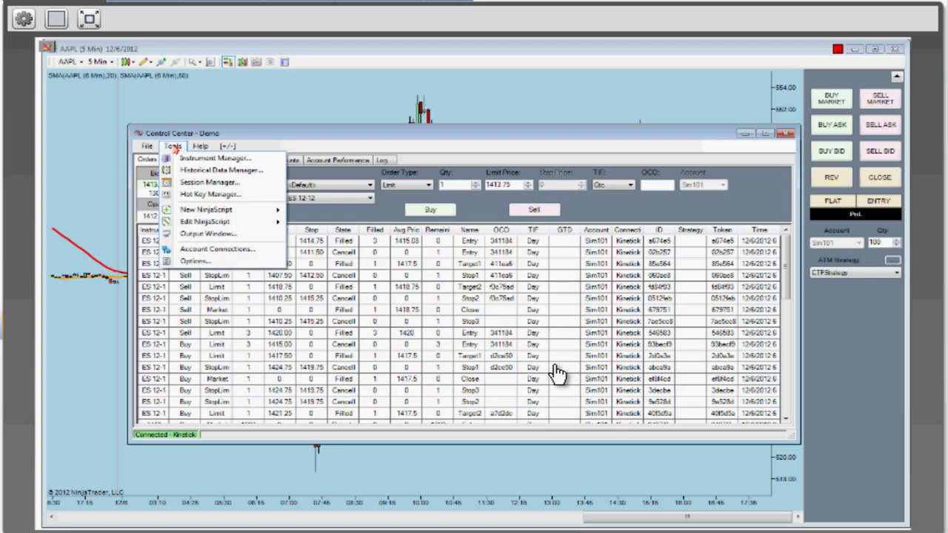
{"action": "mouse_move", "coordinate": [242, 215]}
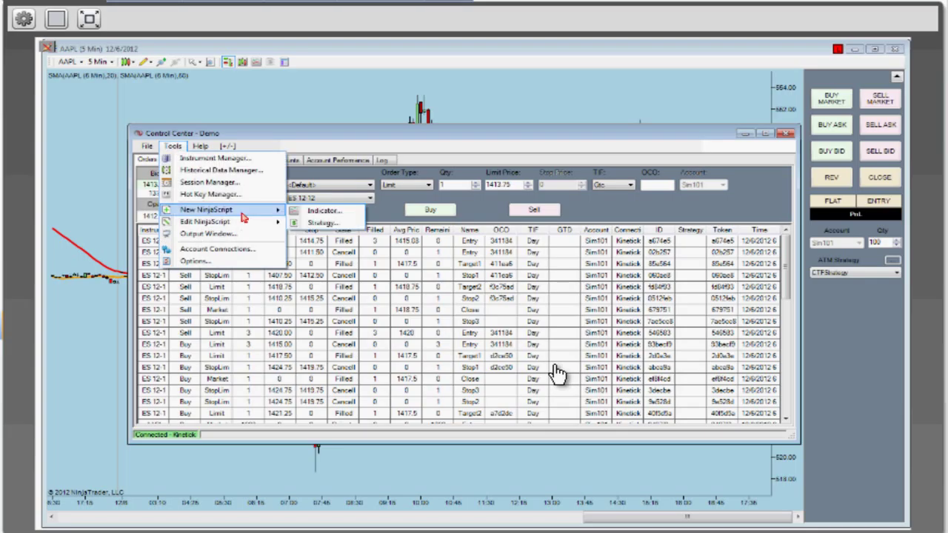
{"action": "left_click", "coordinate": [343, 225]}
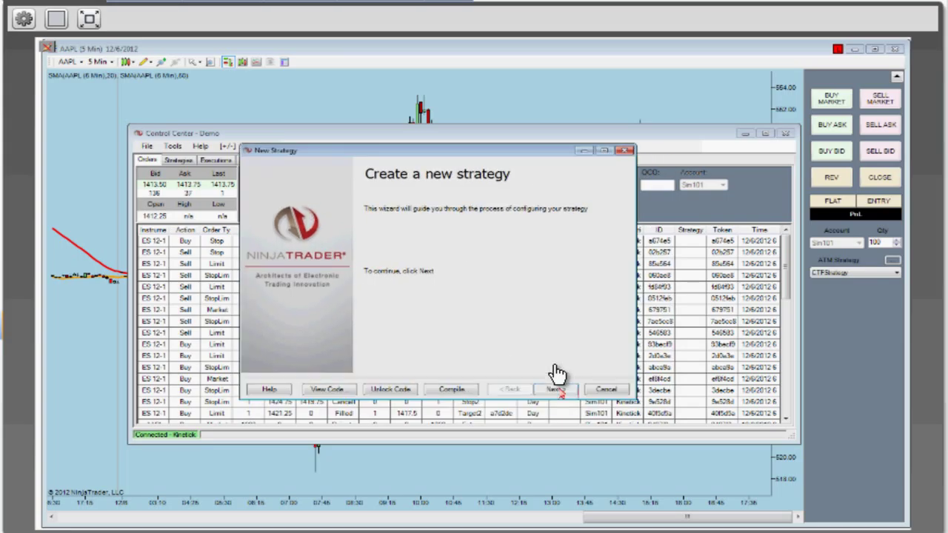
{"action": "left_click", "coordinate": [556, 389]}
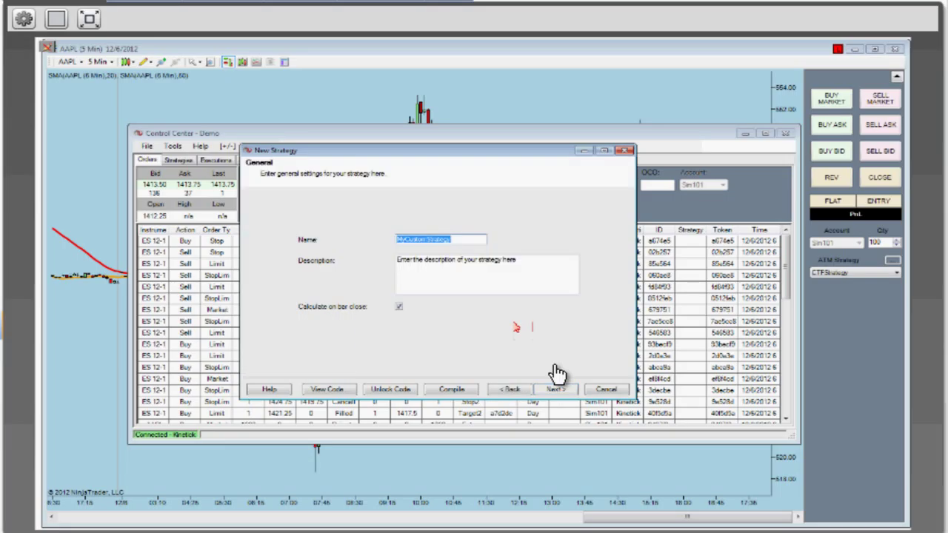
{"action": "type", "text": "Bil"}
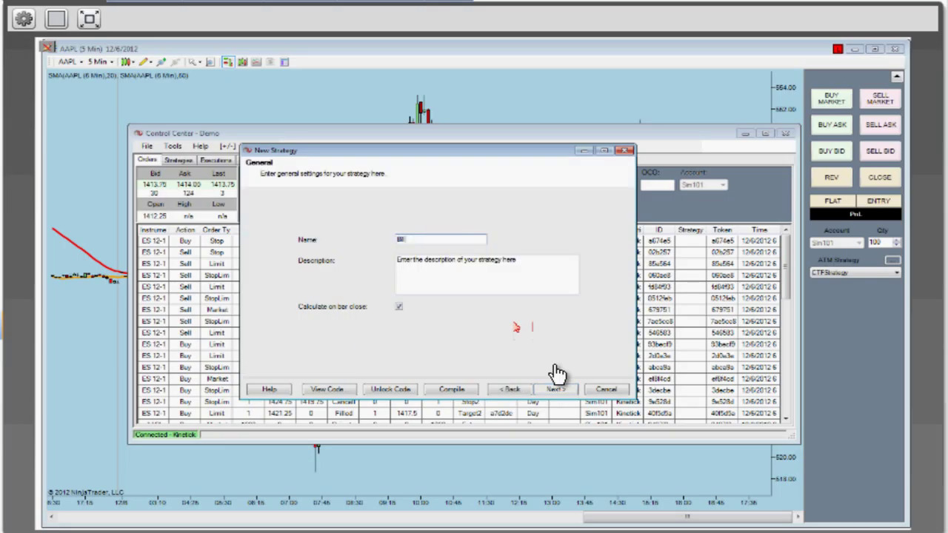
{"action": "type", "text": "ls"}
{"action": "type", "text": "20"}
{"action": "key", "text": "BackSpace"}
{"action": "key", "text": "BackSpace"}
{"action": "type", "text": "sM"}
{"action": "type", "text": "ACD"}
{"action": "type", "text": "ross"}
Replace the strategy's description with "20 cross 50 MA" and continue to the user-defined inputs, keeping calculation on bar close
{"action": "key", "text": "Tab"}
{"action": "key", "text": "ctrl+a"}
{"action": "type", "text": "20 "}
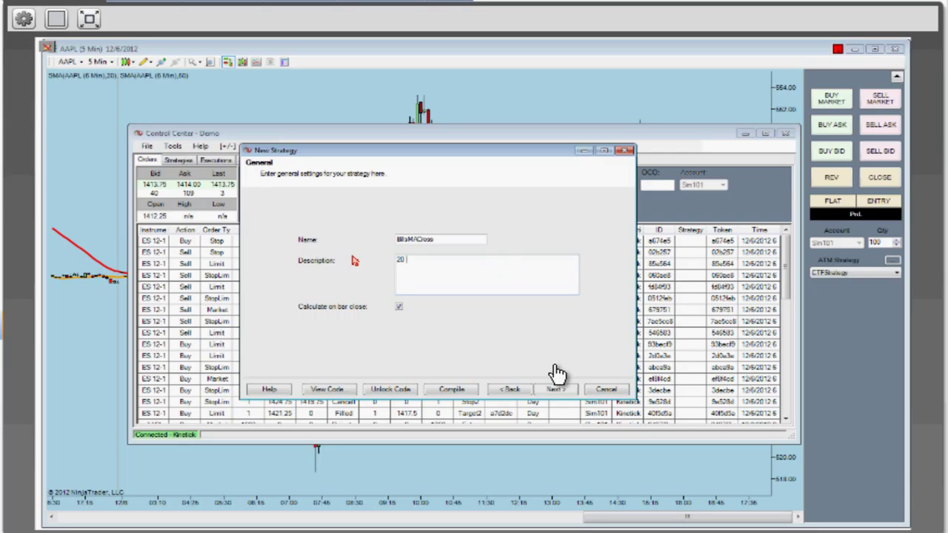
{"action": "type", "text": "cross 50 MA"}
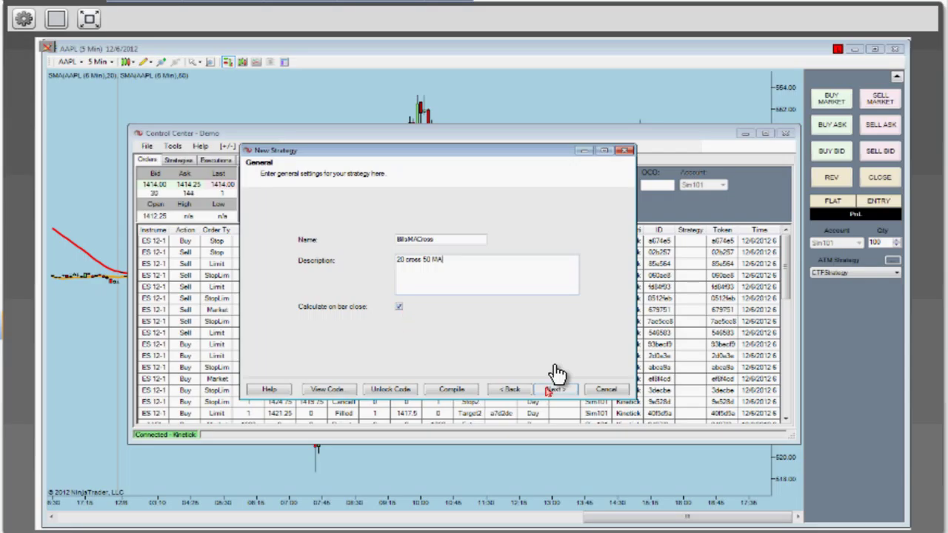
{"action": "left_click", "coordinate": [551, 390]}
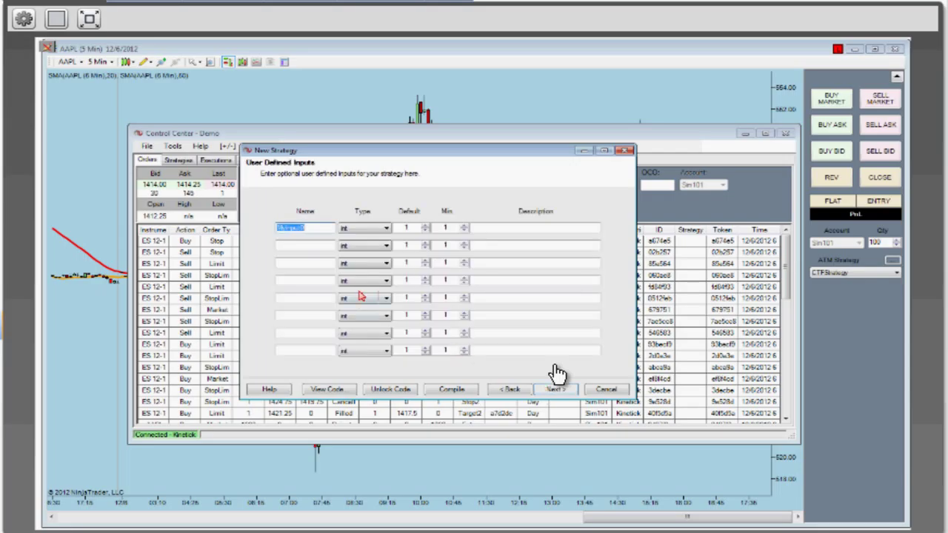
Clear the default name of the first user-defined input and continue to the conditions and actions
{"action": "key", "text": "End"}
{"action": "type", "text": "_"}
{"action": "key", "text": "shift+Home"}
{"action": "key", "text": "BackSpace"}
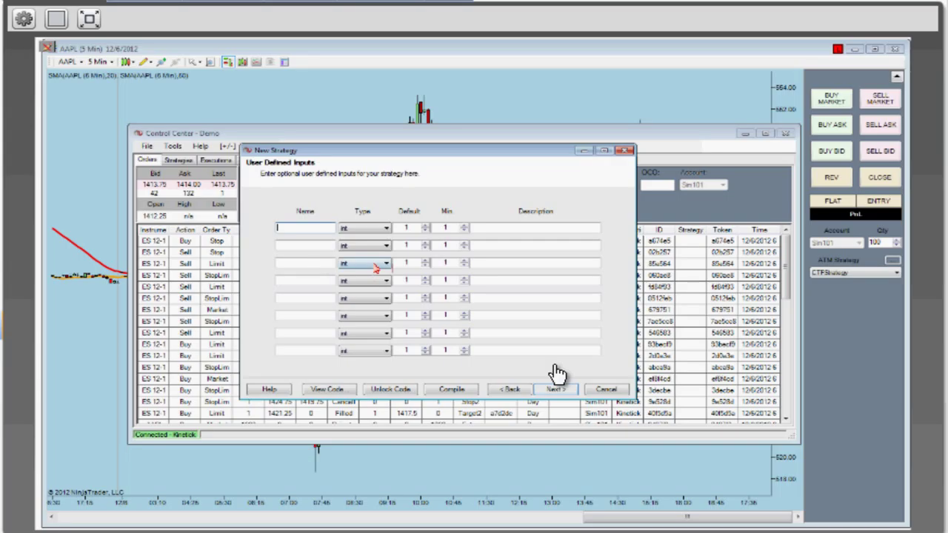
{"action": "left_click", "coordinate": [555, 390]}
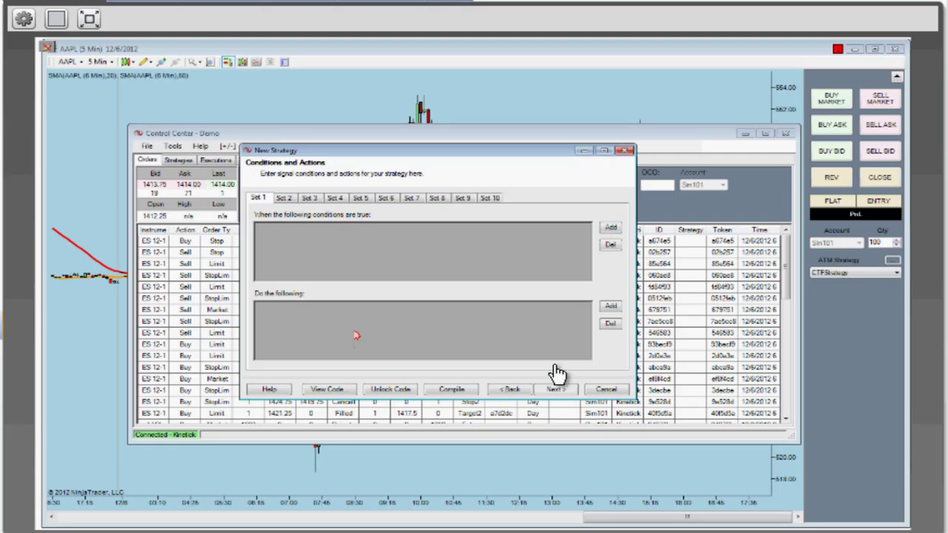
Open the Condition Builder for Set 1's conditions and examine the Indicators, Misc, Price data, Strategy and Time categories
{"action": "left_click", "coordinate": [610, 229]}
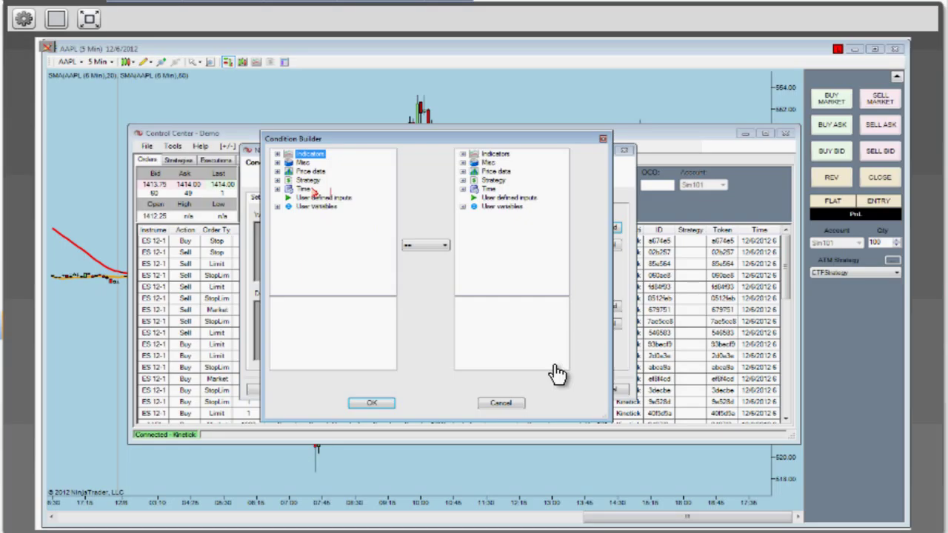
{"action": "left_click", "coordinate": [277, 153]}
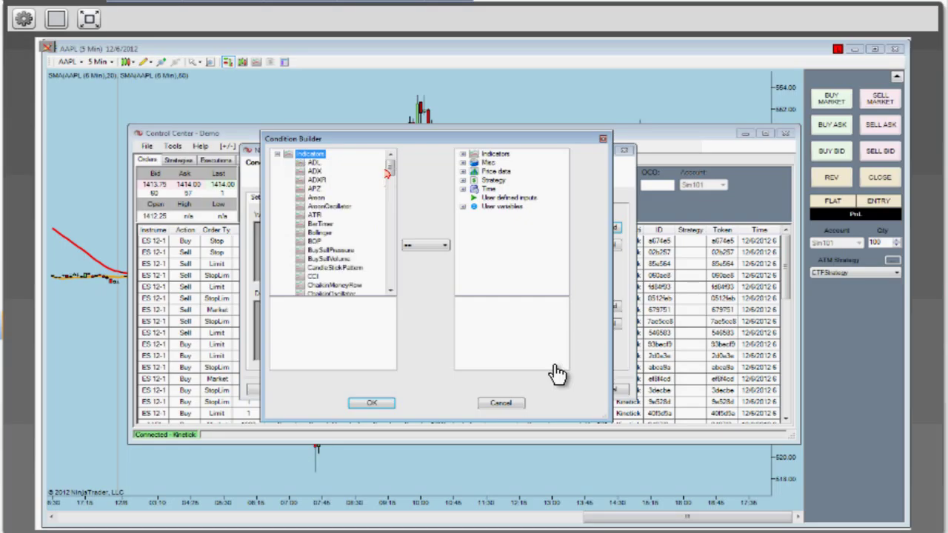
{"action": "mouse_move", "coordinate": [388, 169]}
{"action": "left_mouse_down"}
{"action": "mouse_move", "coordinate": [391, 259]}
{"action": "mouse_move", "coordinate": [394, 171]}
{"action": "left_mouse_up"}
{"action": "left_click", "coordinate": [278, 154]}
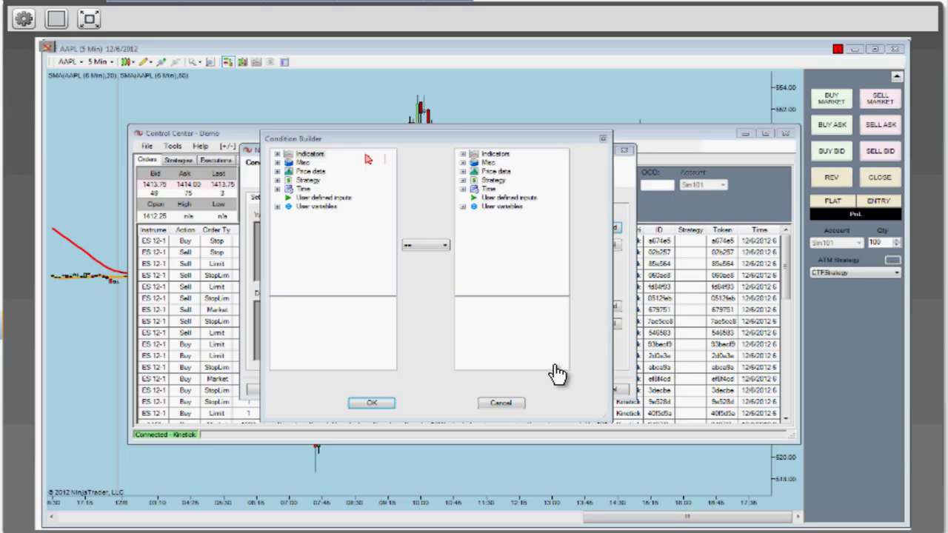
{"action": "left_click", "coordinate": [278, 154]}
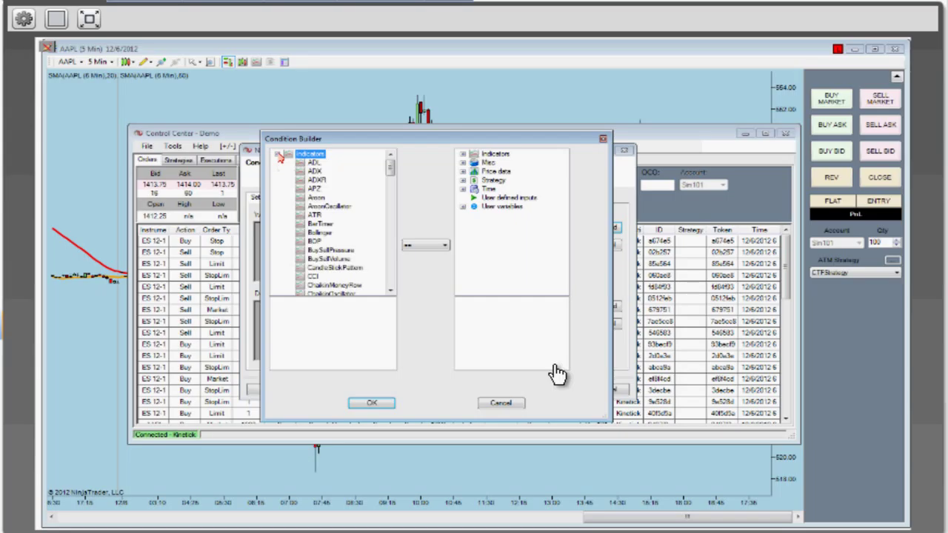
{"action": "left_click", "coordinate": [277, 155]}
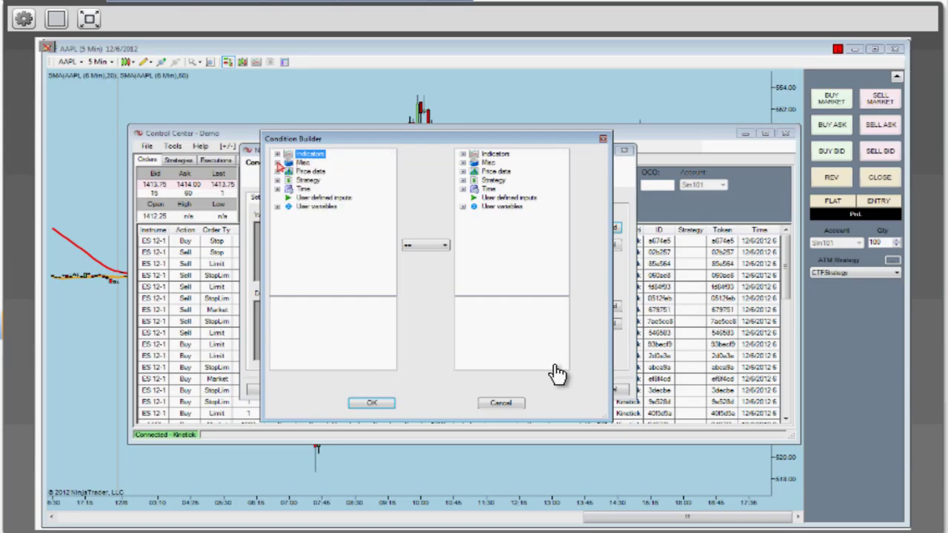
{"action": "left_click", "coordinate": [277, 162]}
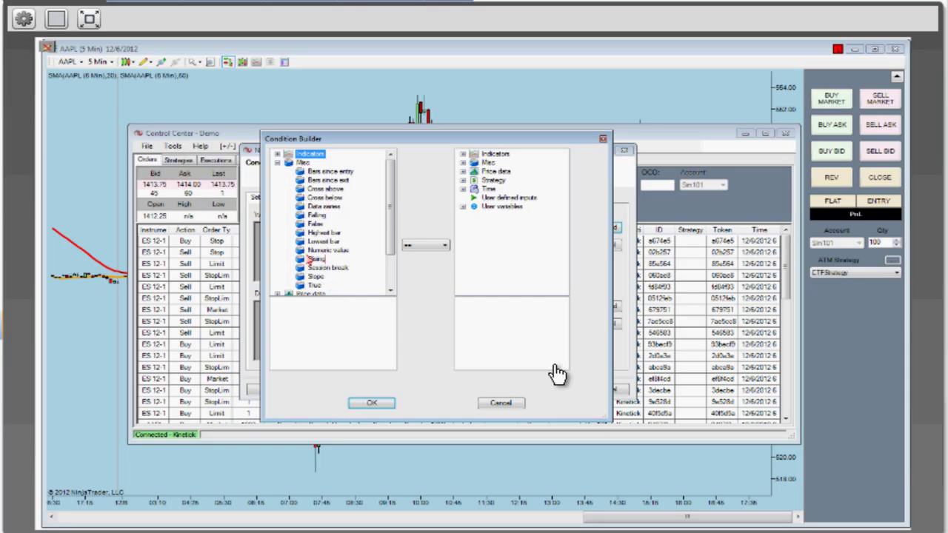
{"action": "left_click", "coordinate": [277, 163]}
{"action": "left_click", "coordinate": [278, 171]}
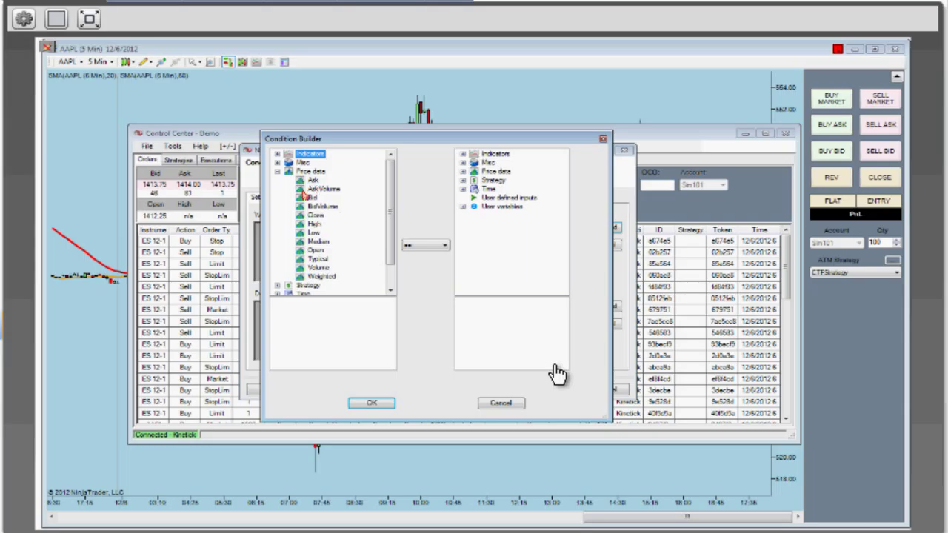
{"action": "left_click", "coordinate": [278, 172]}
{"action": "left_click", "coordinate": [278, 180]}
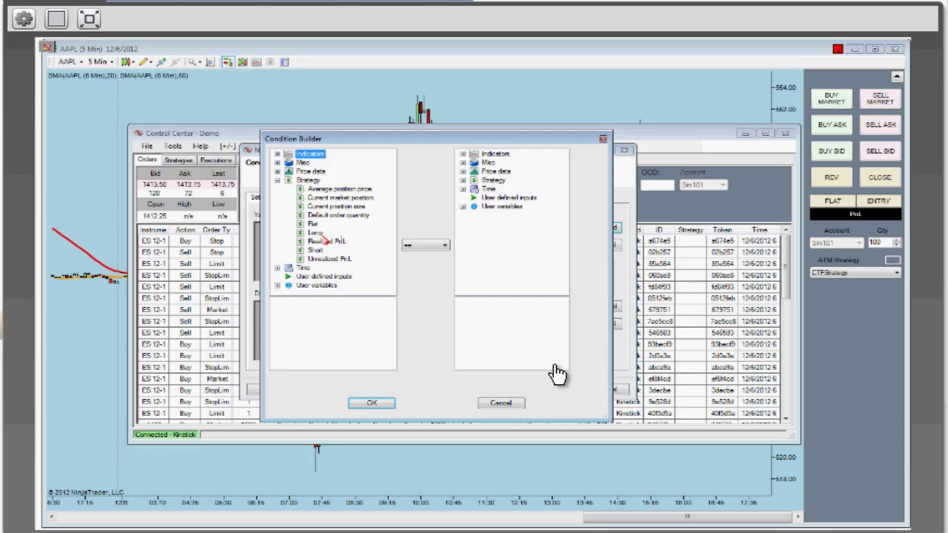
{"action": "left_click", "coordinate": [276, 180]}
{"action": "left_click", "coordinate": [277, 189]}
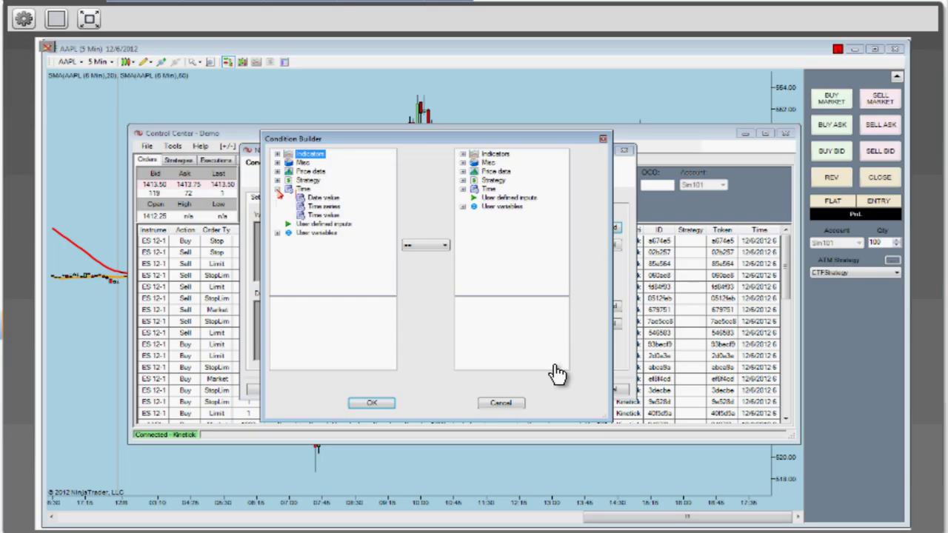
{"action": "left_click", "coordinate": [323, 206]}
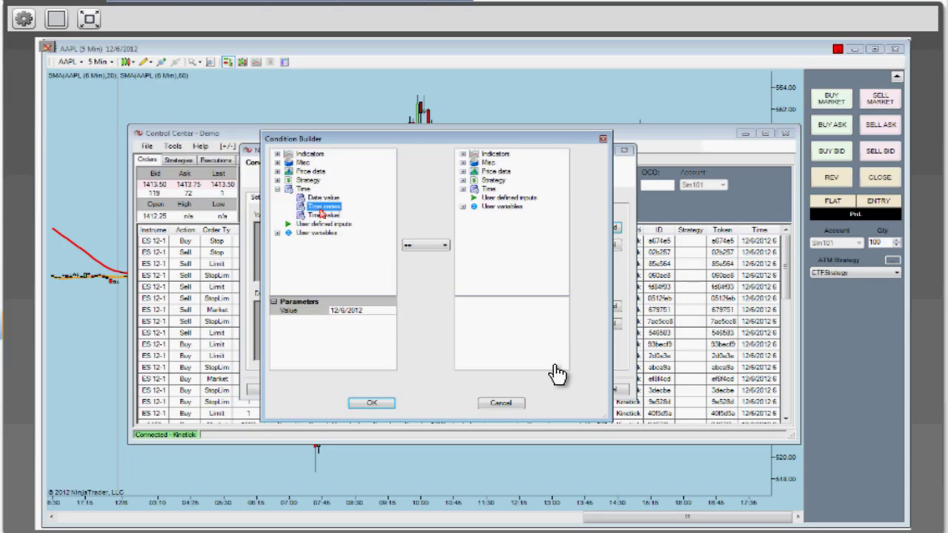
{"action": "left_click", "coordinate": [323, 215]}
{"action": "left_click", "coordinate": [278, 190]}
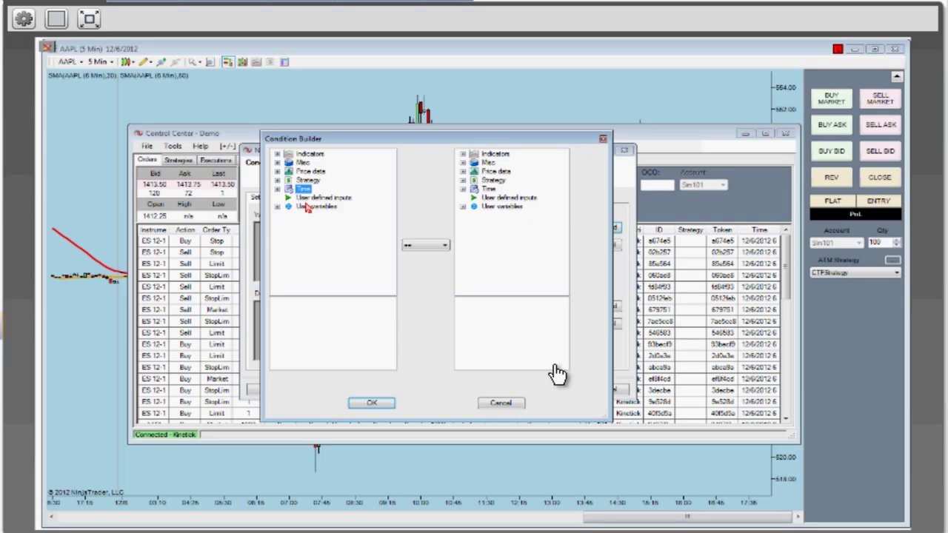
{"action": "key", "text": "Down"}
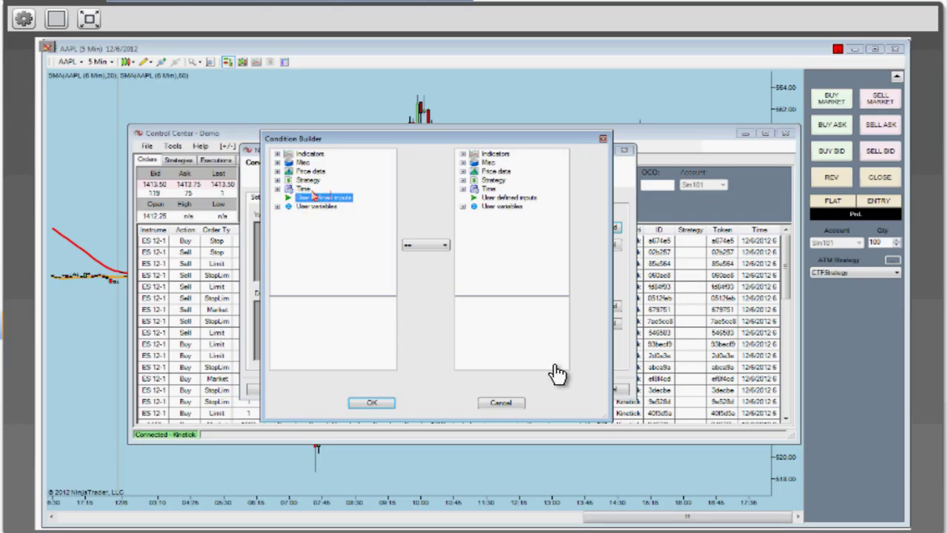
Choose the SMA indicator as the condition's first operand and set its period to 20
{"action": "left_click", "coordinate": [278, 154]}
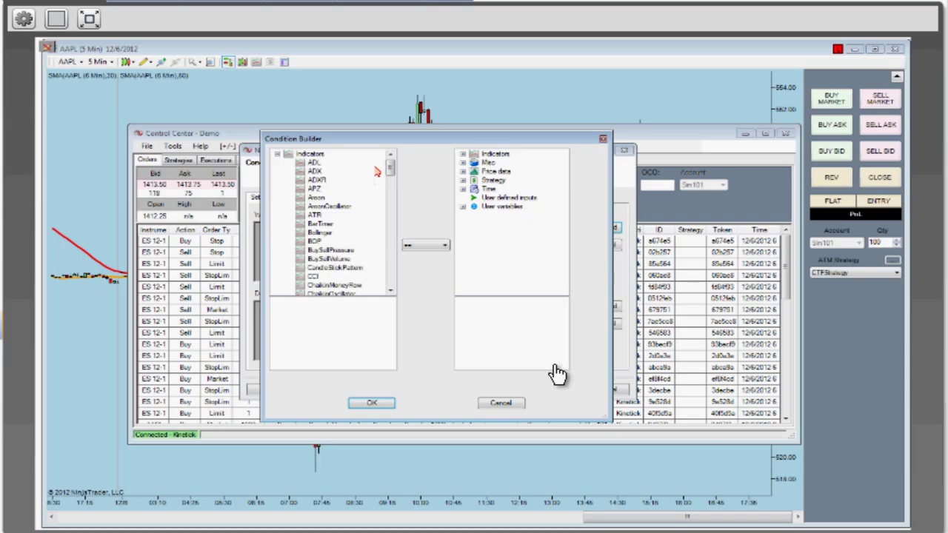
{"action": "left_click_drag", "start_coordinate": [390, 169], "coordinate": [391, 167]}
{"action": "left_click", "coordinate": [445, 245]}
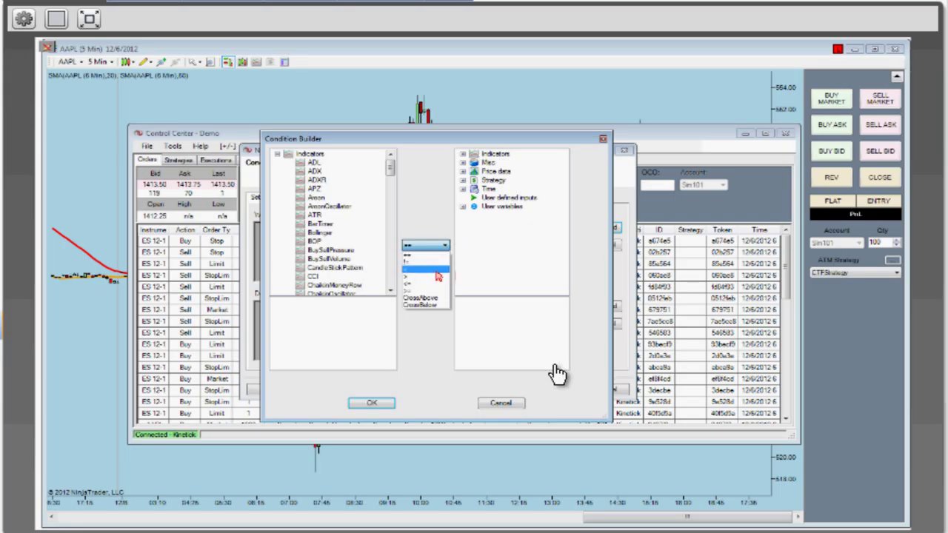
{"action": "left_click", "coordinate": [394, 169]}
{"action": "left_click_drag", "start_coordinate": [390, 169], "coordinate": [398, 246]}
{"action": "left_click", "coordinate": [319, 225]}
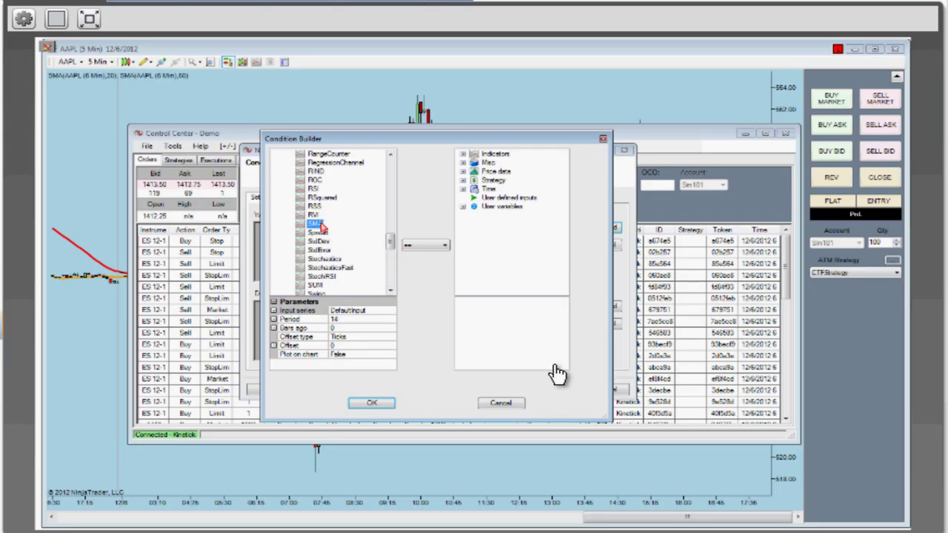
{"action": "left_click", "coordinate": [348, 320]}
{"action": "key", "text": "BackSpace"}
{"action": "key", "text": "BackSpace"}
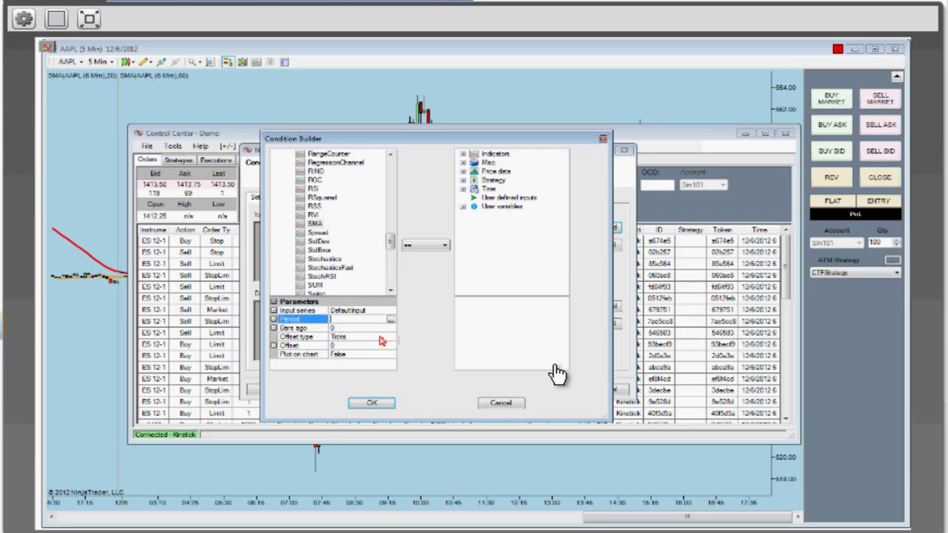
{"action": "type", "text": "20"}
Set Plot on chart to True for the 20-period SMA and choose CrossAbove as the condition's comparison
{"action": "left_click", "coordinate": [355, 354]}
{"action": "left_click", "coordinate": [376, 355]}
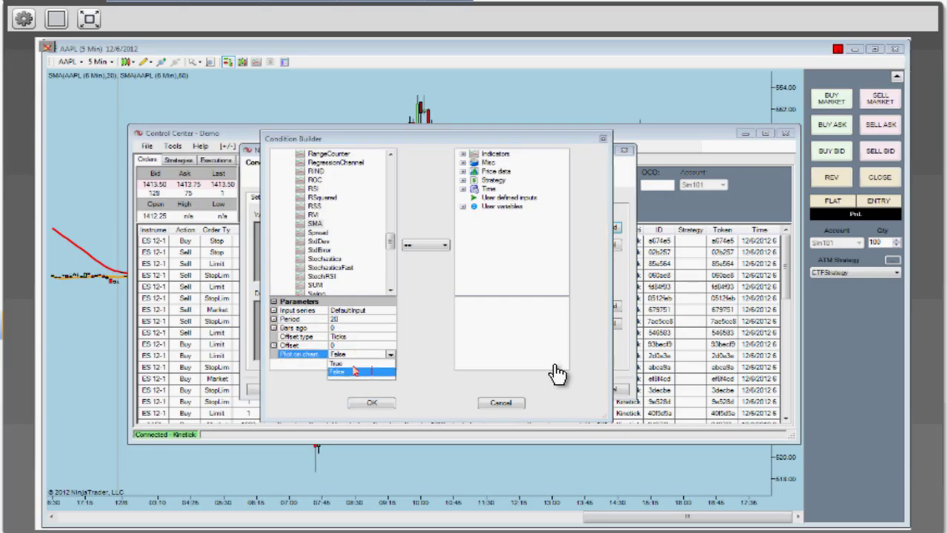
{"action": "left_click", "coordinate": [355, 364]}
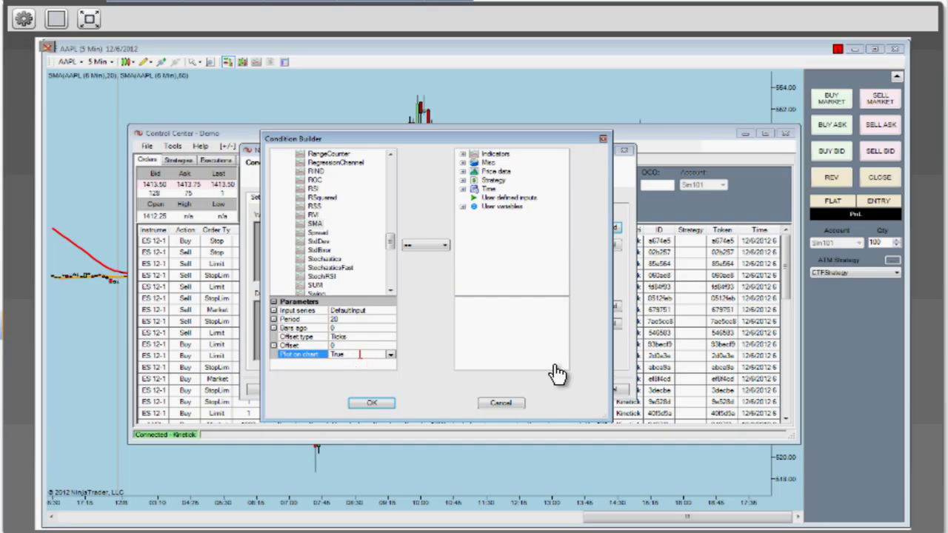
{"action": "left_click", "coordinate": [353, 322]}
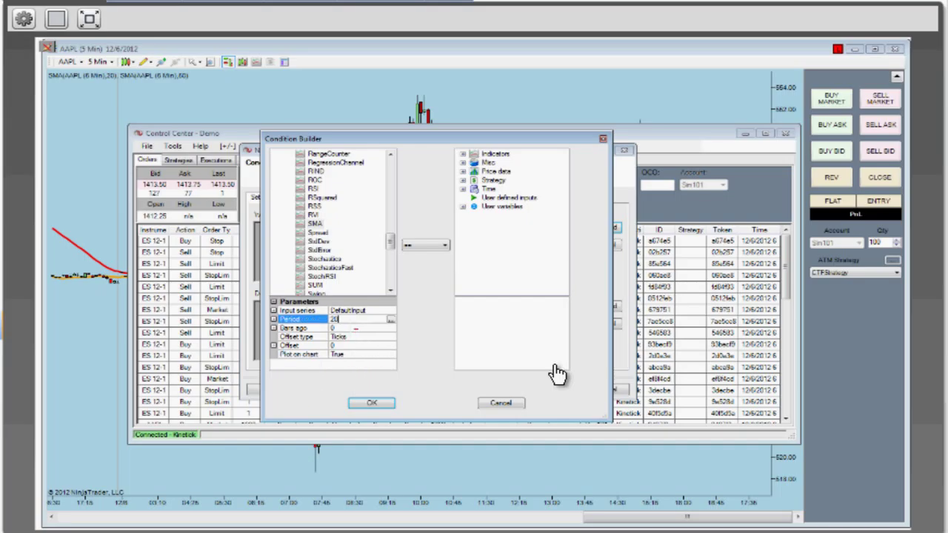
{"action": "left_click", "coordinate": [440, 251]}
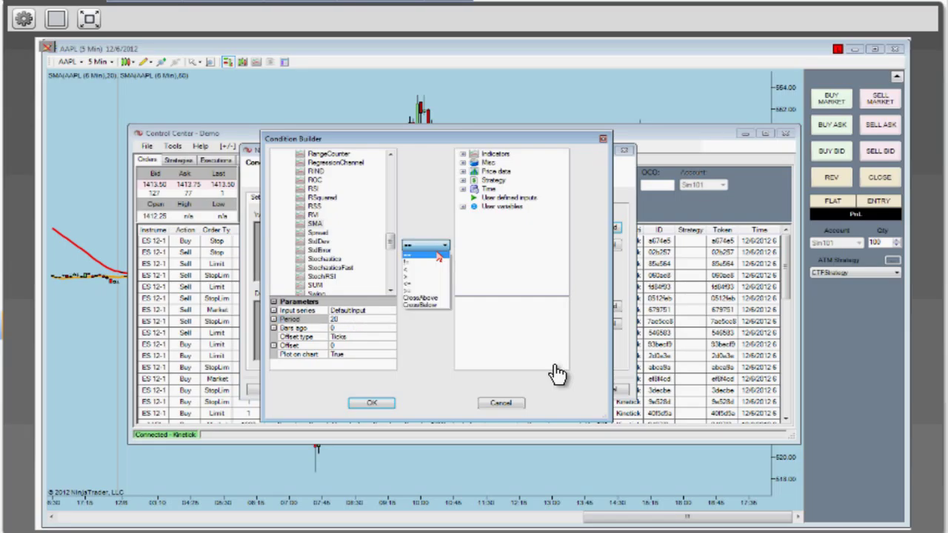
{"action": "left_click", "coordinate": [434, 299]}
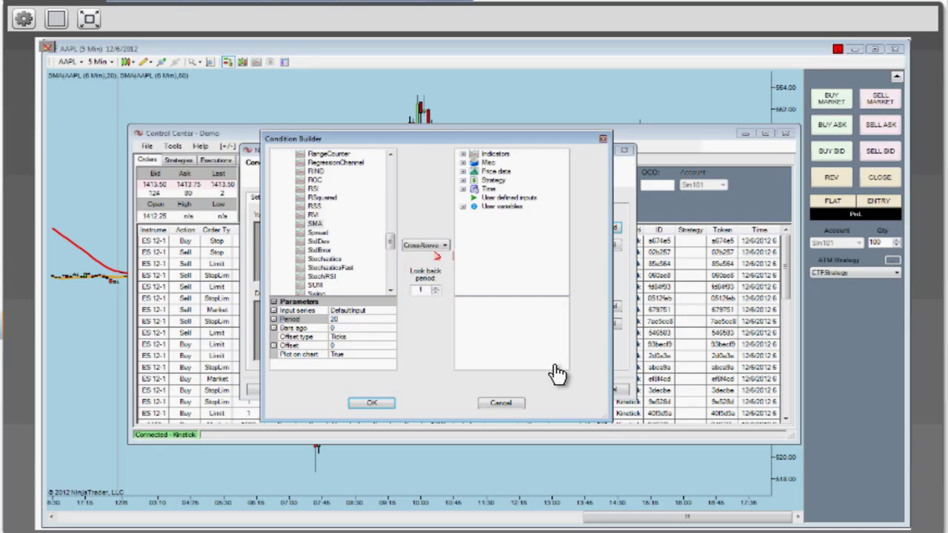
Choose SMA as the condition's second operand, with period 50 and Plot on chart set to True
{"action": "left_click", "coordinate": [463, 154]}
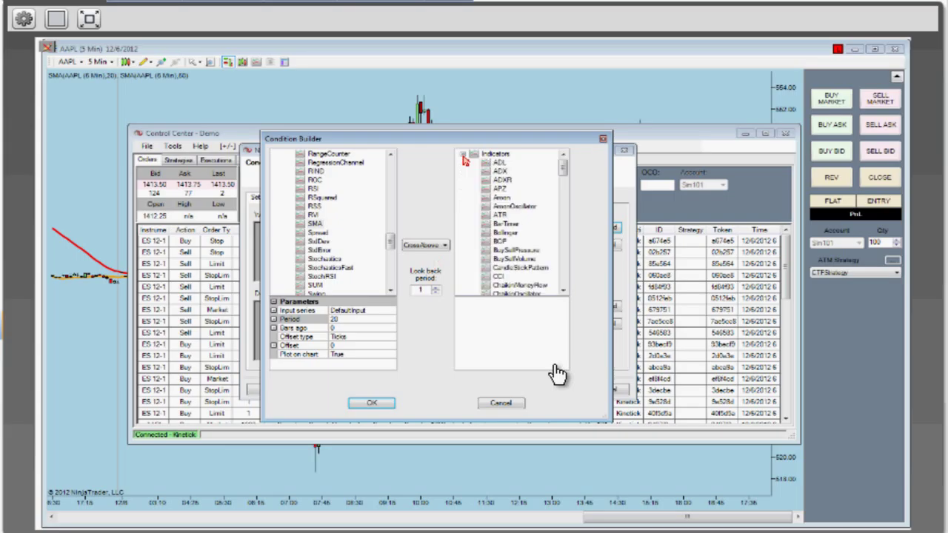
{"action": "left_click_drag", "start_coordinate": [563, 167], "coordinate": [563, 238]}
{"action": "left_click", "coordinate": [501, 233]}
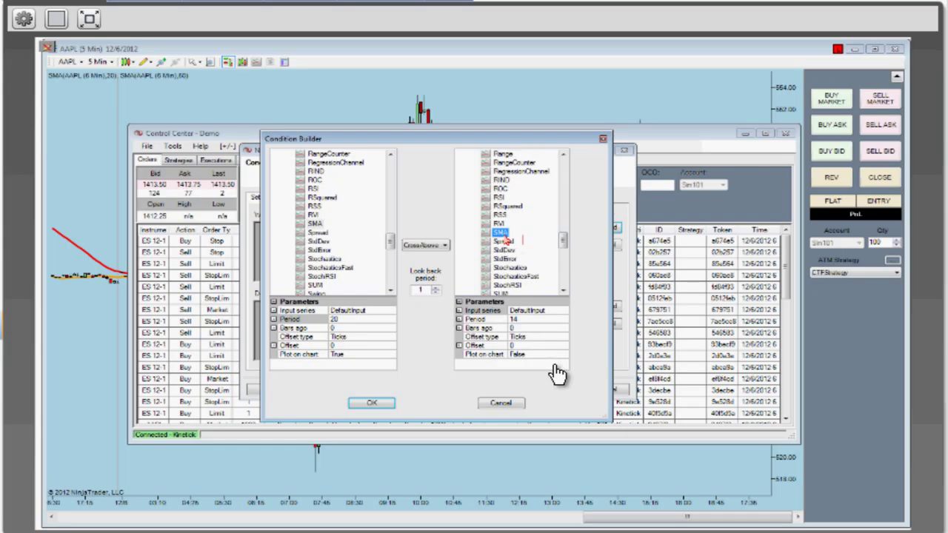
{"action": "left_click", "coordinate": [538, 320]}
{"action": "key", "text": "BackSpace"}
{"action": "key", "text": "BackSpace"}
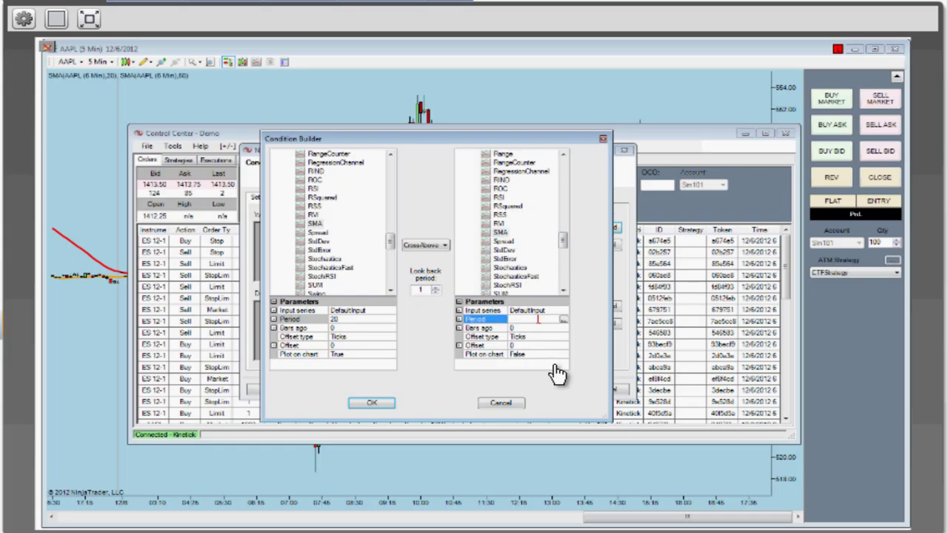
{"action": "type", "text": "50"}
{"action": "double_click", "coordinate": [551, 354]}
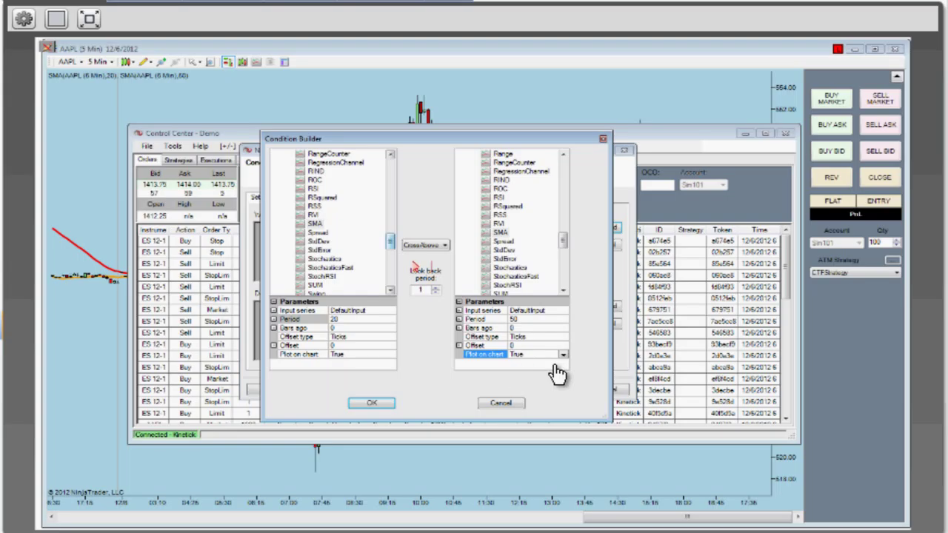
Accept Set 1's SMA crossover condition and, for a new action, examine the Misc options including Play sound and Send mail
{"action": "left_click", "coordinate": [371, 404]}
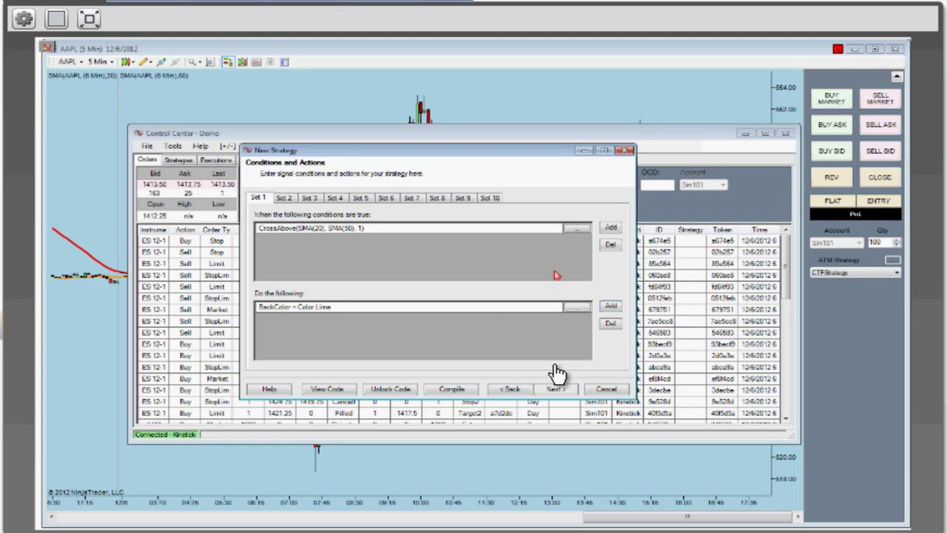
{"action": "left_click", "coordinate": [610, 306]}
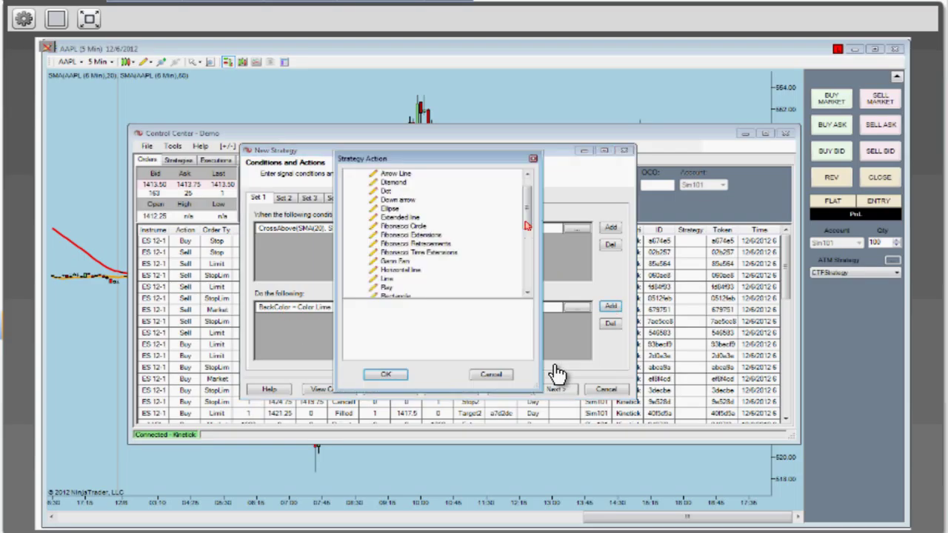
{"action": "scroll", "coordinate": [527, 225], "scroll_direction": "up", "scroll_amount": 1}
{"action": "left_click", "coordinate": [349, 173]}
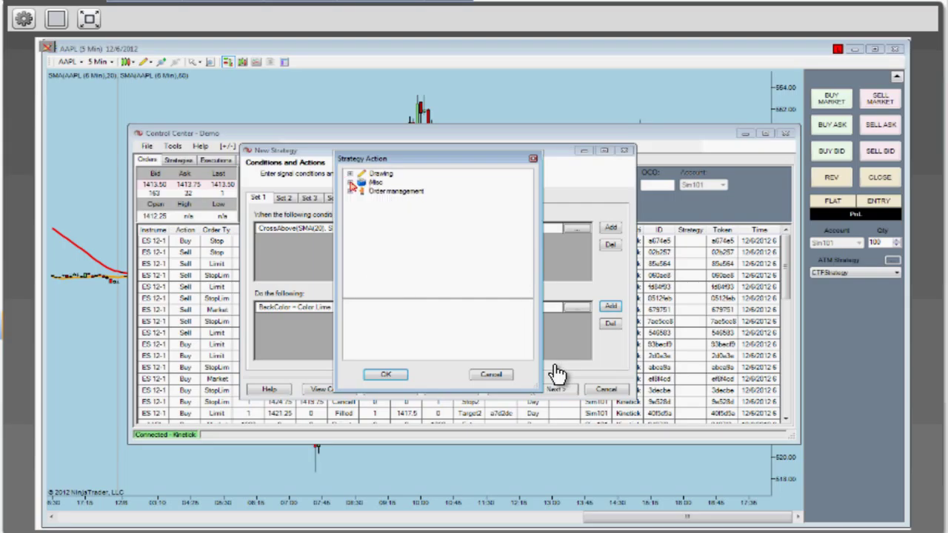
{"action": "left_click", "coordinate": [349, 183]}
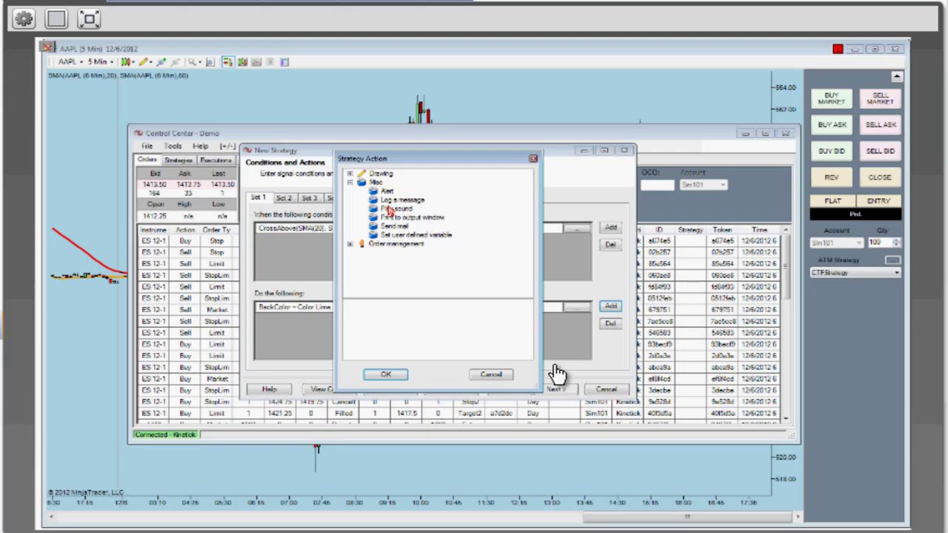
{"action": "left_click", "coordinate": [388, 211]}
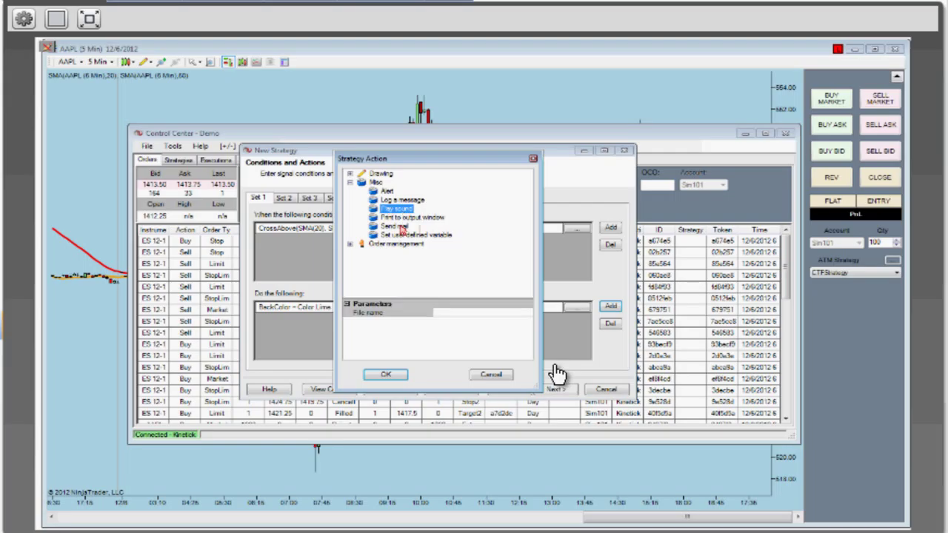
{"action": "left_click", "coordinate": [402, 227]}
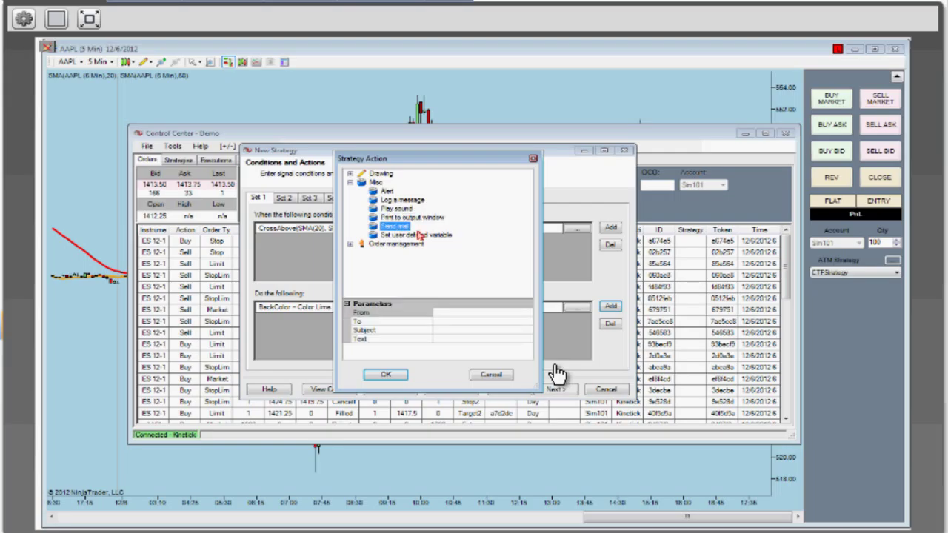
Add an Enter long position order-management action with DefaultQuantity to Set 1
{"action": "left_click", "coordinate": [350, 183]}
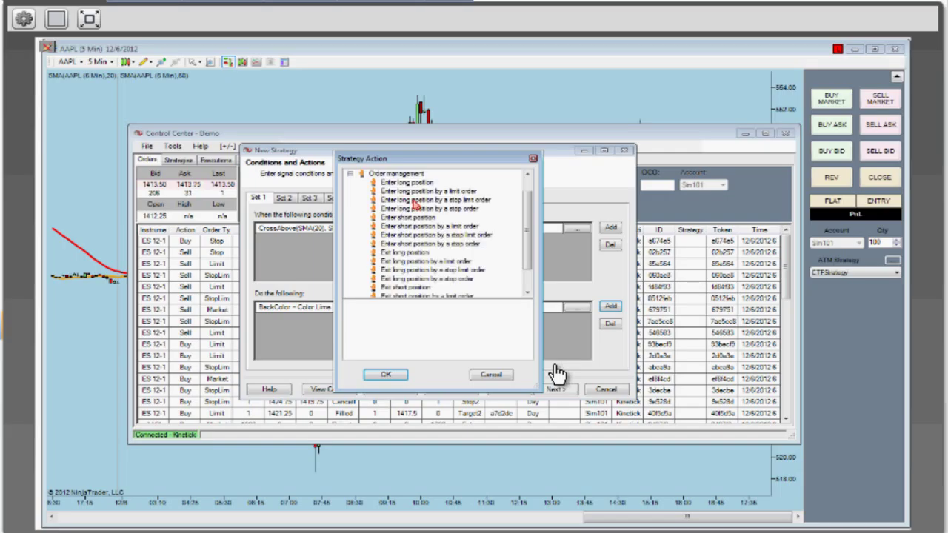
{"action": "left_click", "coordinate": [408, 182]}
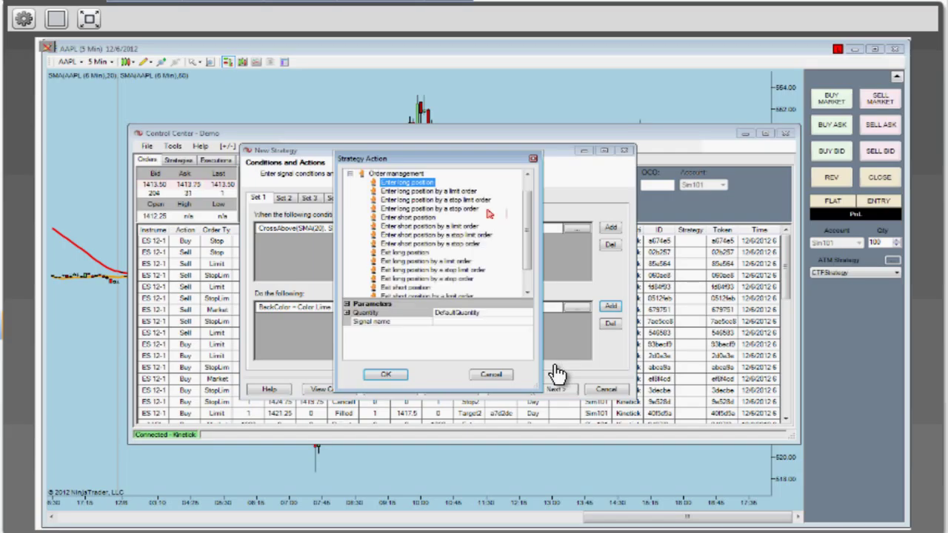
{"action": "left_click", "coordinate": [393, 376]}
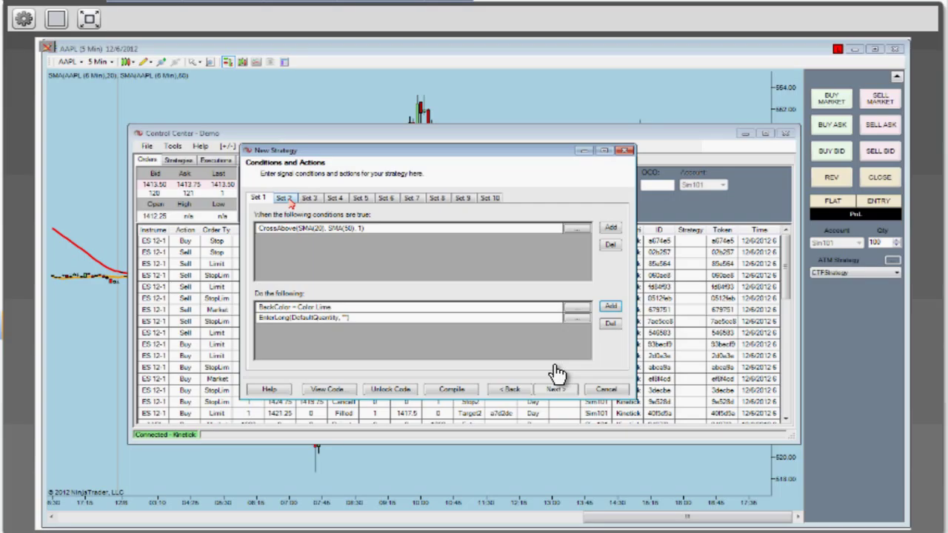
Start a condition in Set 2 with a 20-period SMA as first operand and CrossBelow as the comparison
{"action": "left_click", "coordinate": [610, 229]}
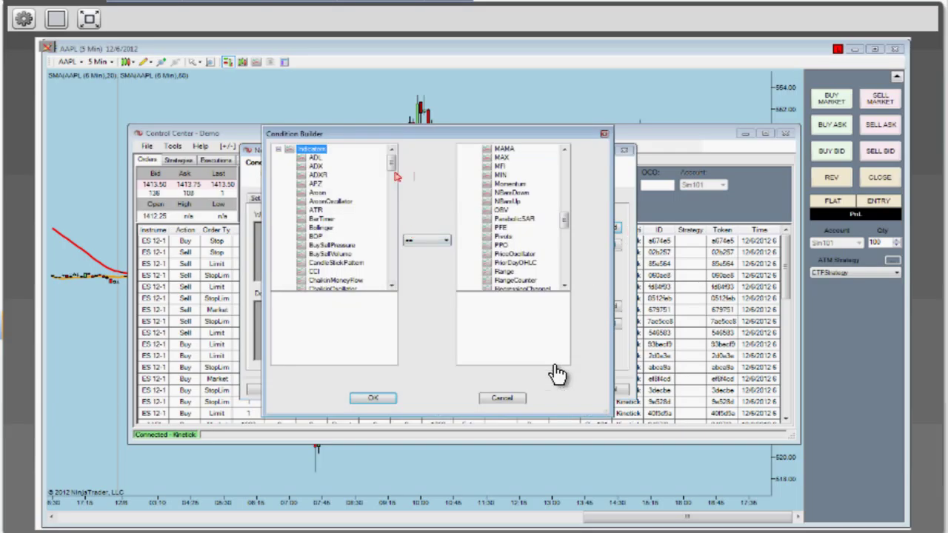
{"action": "left_click_drag", "start_coordinate": [393, 174], "coordinate": [393, 242]}
{"action": "left_click", "coordinate": [317, 201]}
{"action": "left_click", "coordinate": [361, 314]}
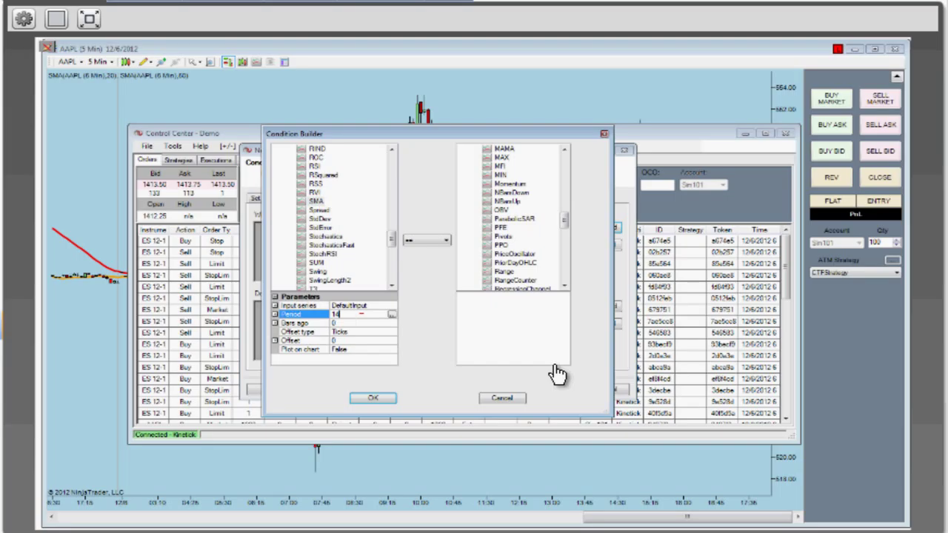
{"action": "type", "text": "20"}
{"action": "left_click", "coordinate": [437, 240]}
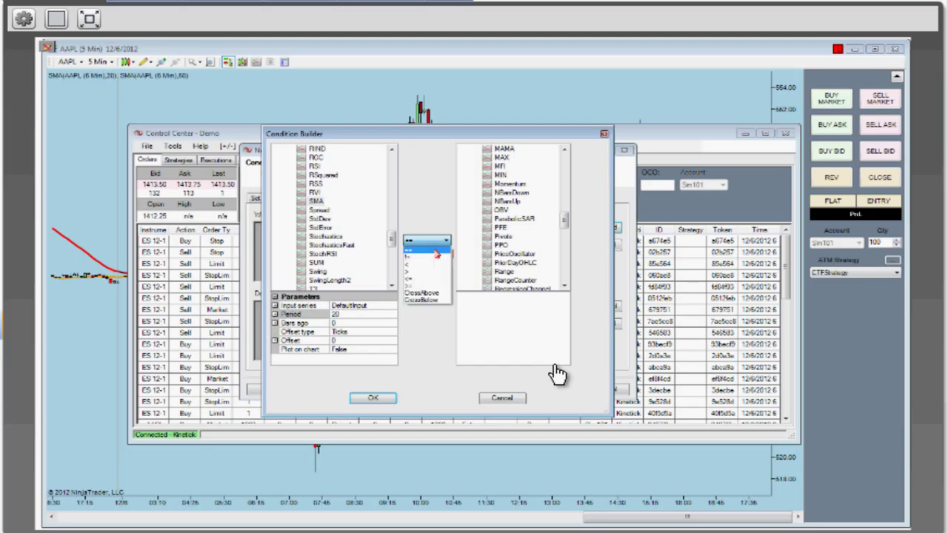
{"action": "left_click", "coordinate": [430, 299]}
Choose SMA with period 50 as the second operand of Set 2's condition and accept the condition
{"action": "left_click_drag", "start_coordinate": [563, 220], "coordinate": [565, 237]}
{"action": "left_click", "coordinate": [501, 228]}
{"action": "left_click", "coordinate": [533, 315]}
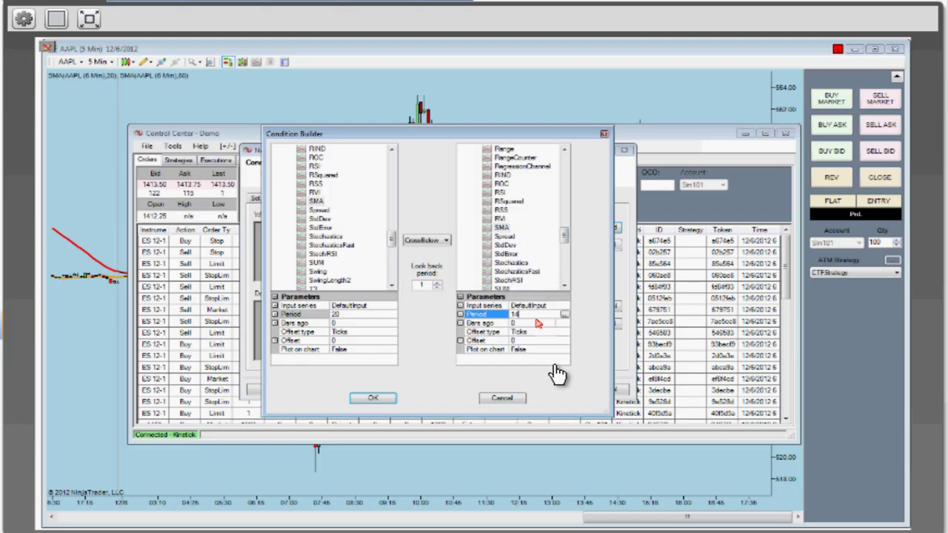
{"action": "type", "text": "50"}
{"action": "left_click", "coordinate": [342, 352]}
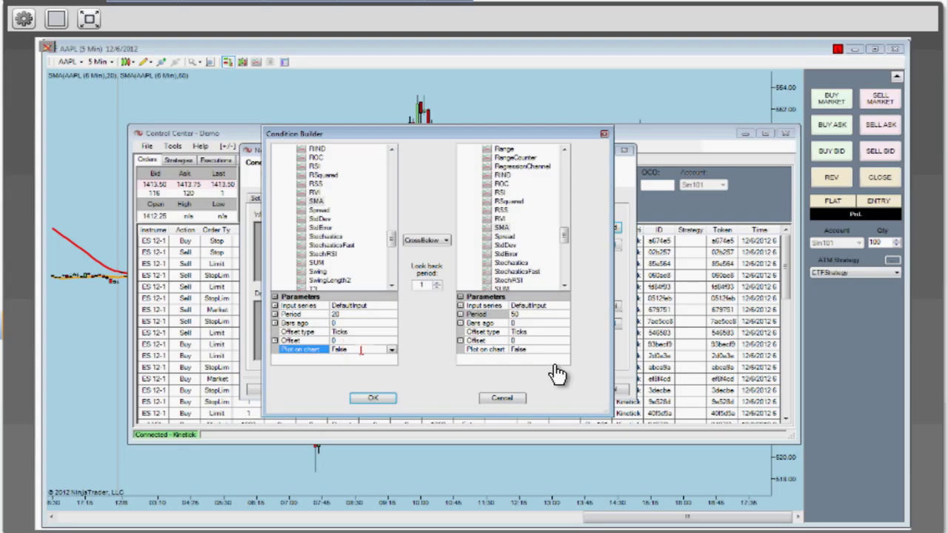
{"action": "left_click", "coordinate": [376, 400]}
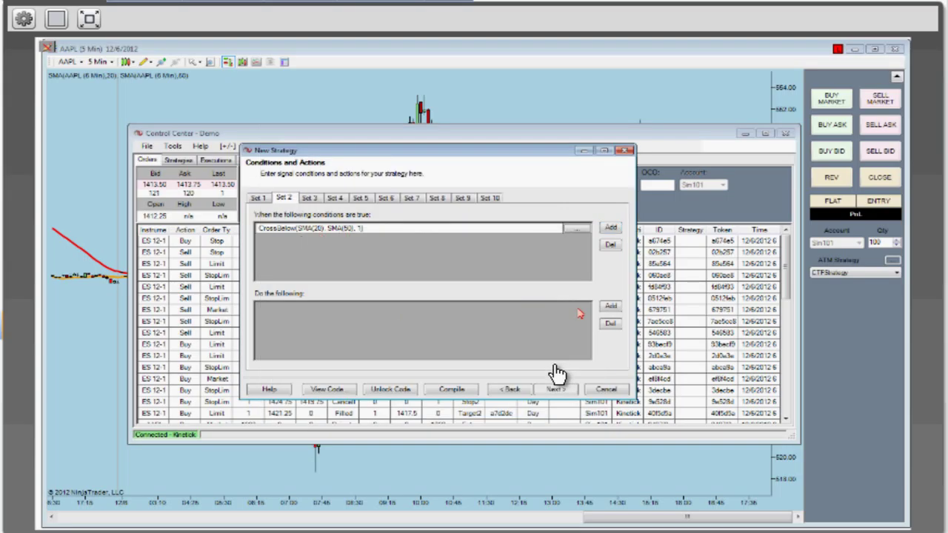
Add an Enter short position action with DefaultQuantity to Set 2
{"action": "left_click", "coordinate": [610, 307]}
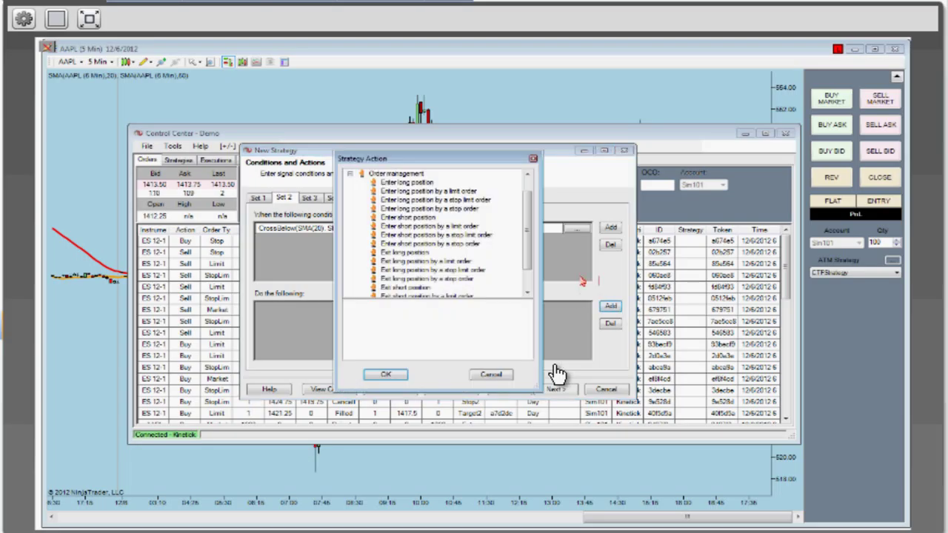
{"action": "left_click", "coordinate": [420, 255]}
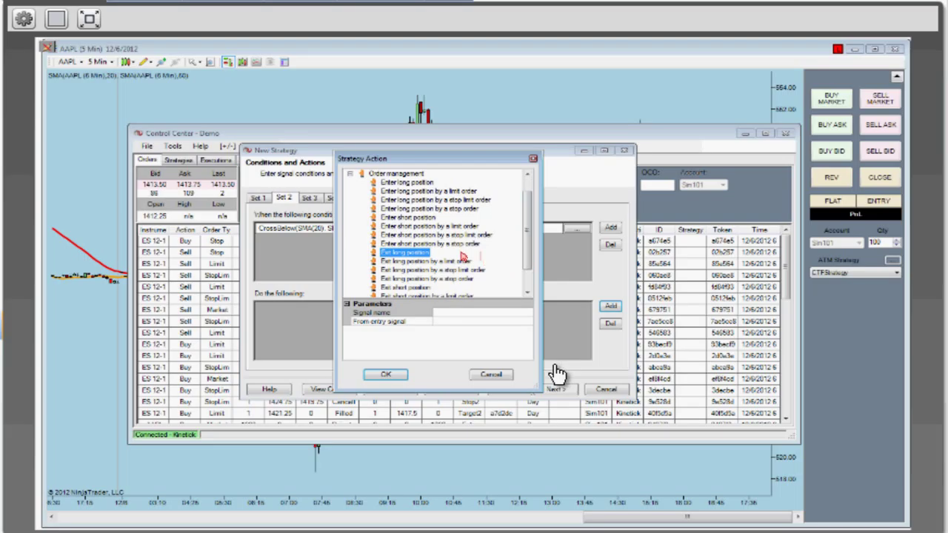
{"action": "left_click", "coordinate": [435, 217]}
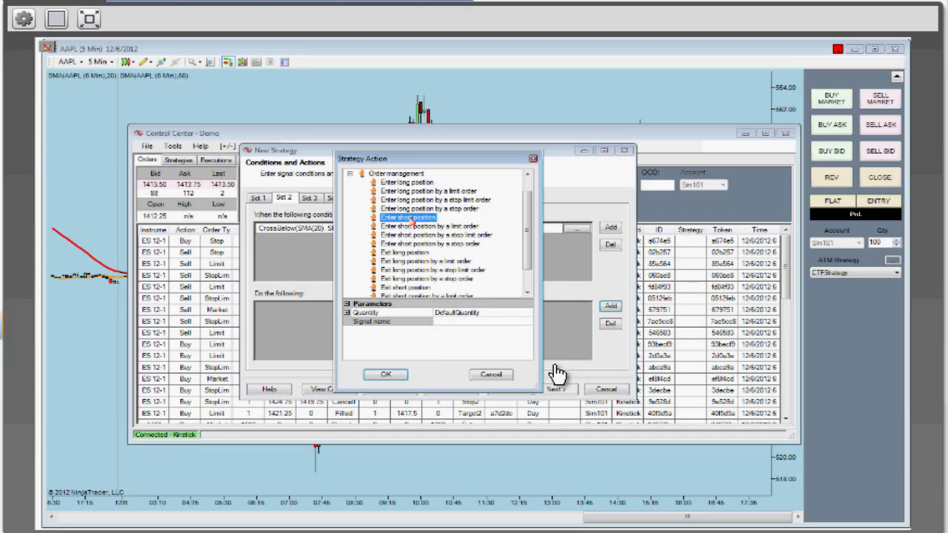
{"action": "left_click", "coordinate": [393, 377]}
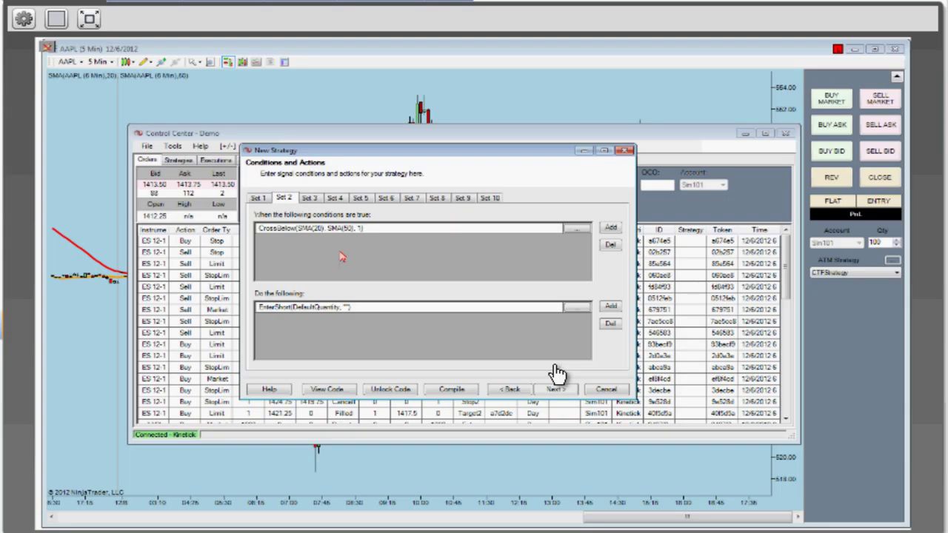
Review Set 1's actions, add a Set background color action with Back color Red to Set 2, and proceed to Stops and targets
{"action": "left_click", "coordinate": [262, 200]}
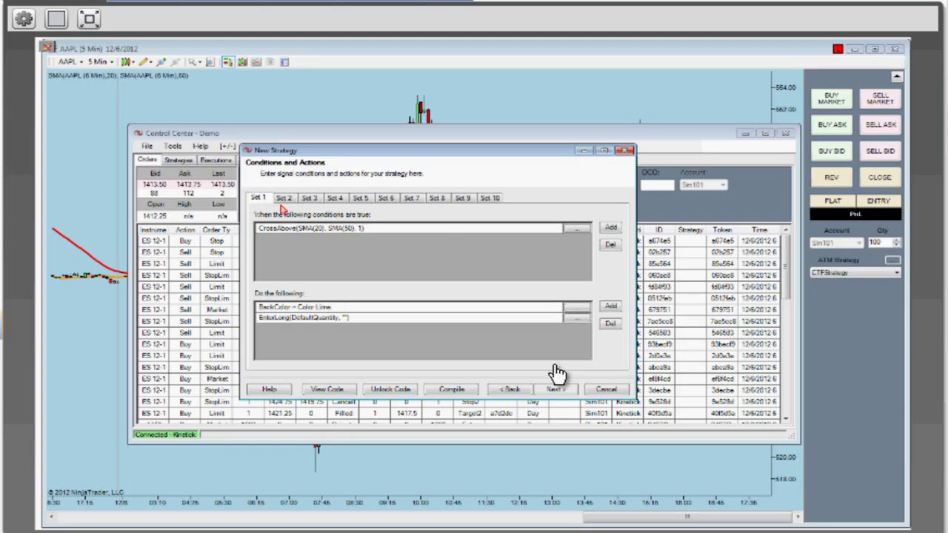
{"action": "left_click", "coordinate": [284, 200]}
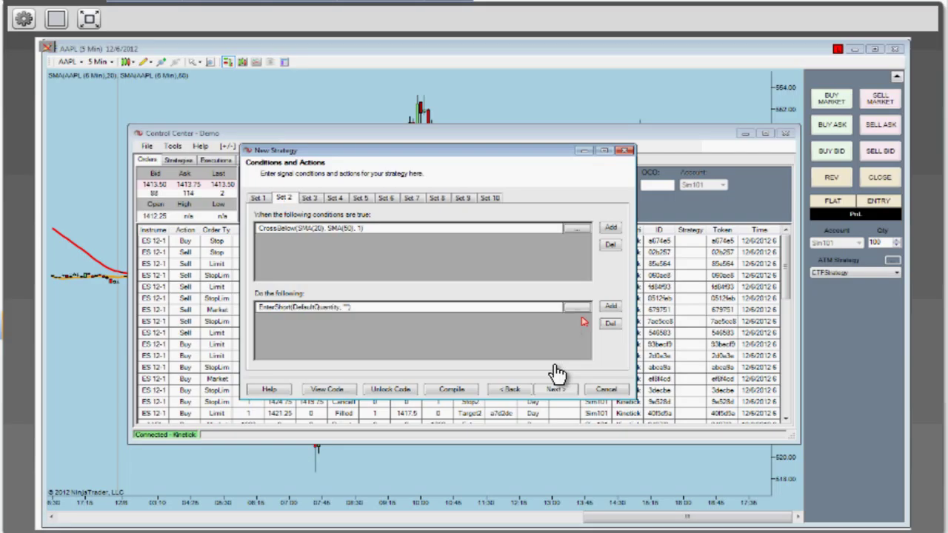
{"action": "left_click", "coordinate": [610, 306]}
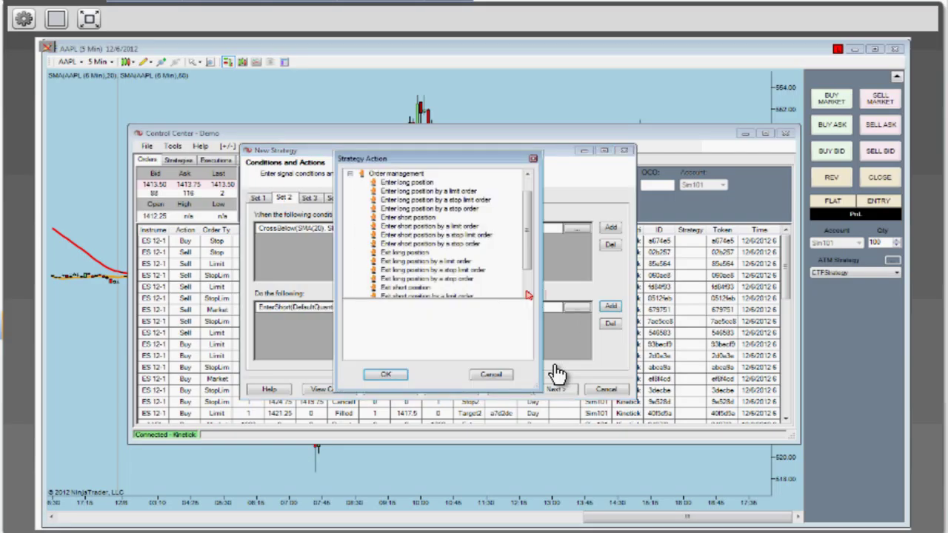
{"action": "left_click", "coordinate": [351, 174]}
{"action": "left_click", "coordinate": [350, 173]}
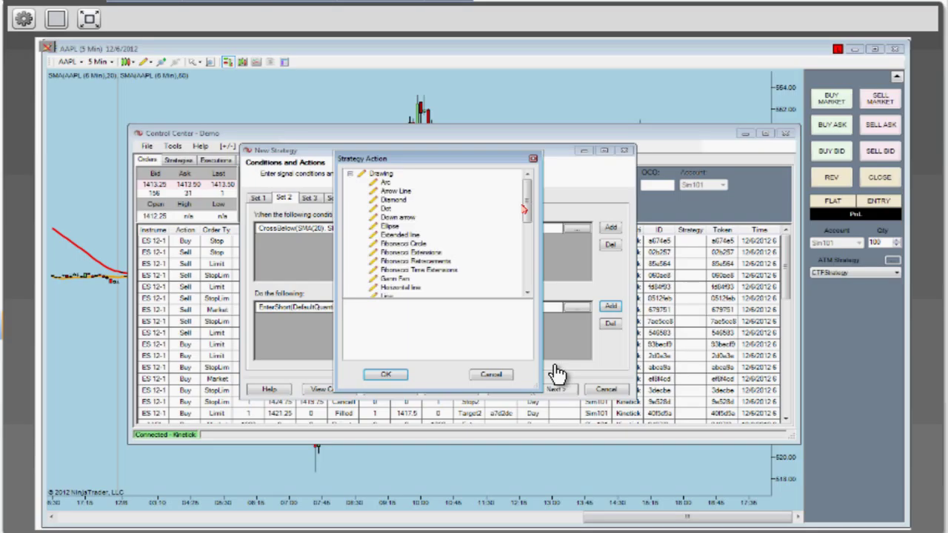
{"action": "scroll", "coordinate": [524, 209], "scroll_direction": "down", "scroll_amount": 1}
{"action": "scroll", "coordinate": [493, 233], "scroll_direction": "down", "scroll_amount": 3}
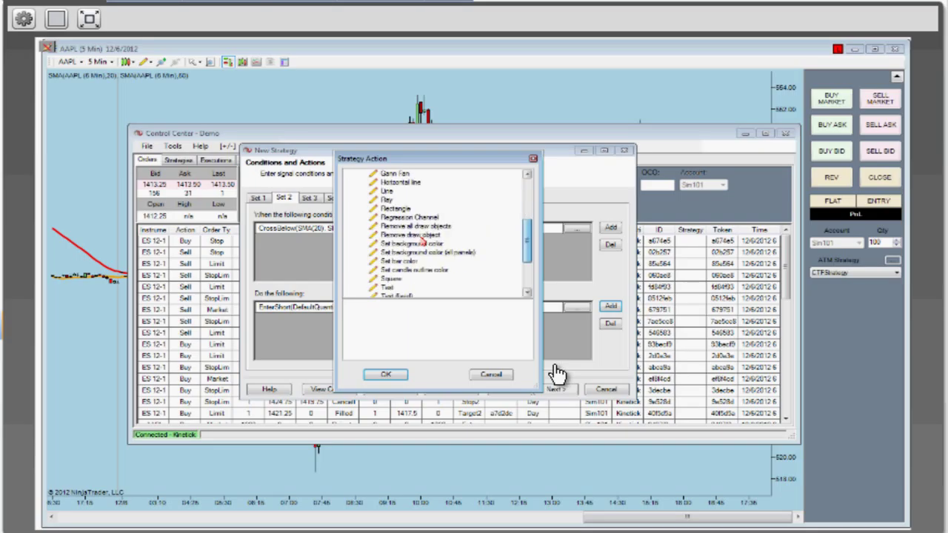
{"action": "left_click", "coordinate": [421, 242]}
{"action": "left_click", "coordinate": [497, 315]}
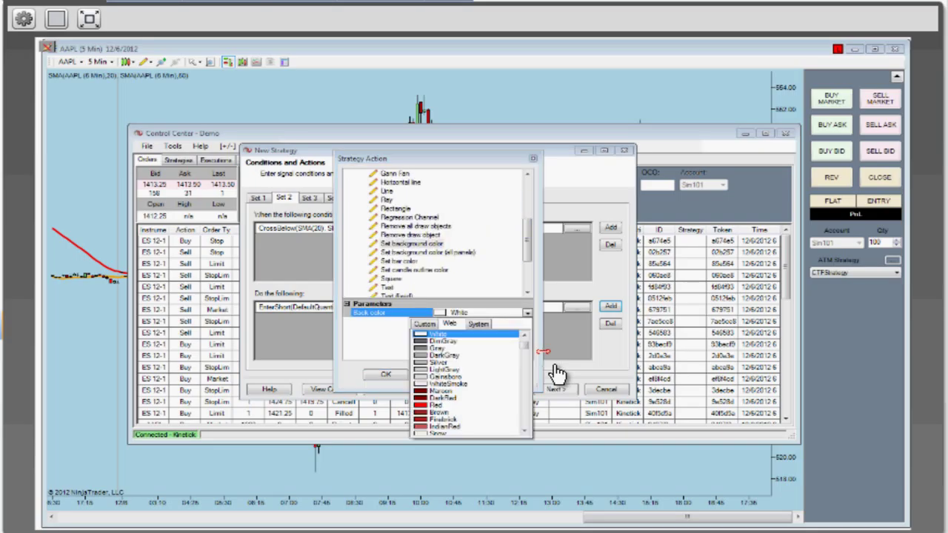
{"action": "left_click", "coordinate": [441, 413]}
{"action": "left_click", "coordinate": [386, 374]}
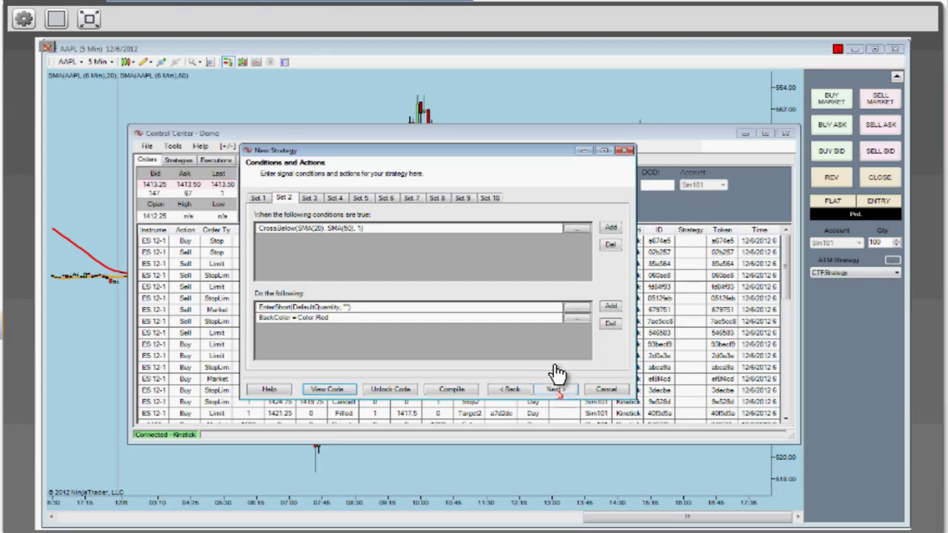
{"action": "left_click", "coordinate": [555, 391]}
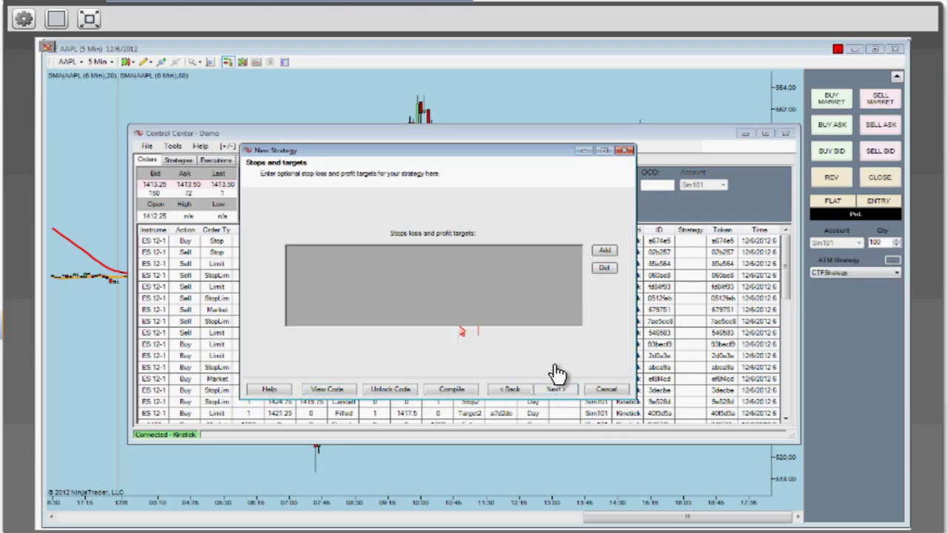
Try configuring a Profit target with Mode set to Ticks and a value of 100, and discard it
{"action": "left_click", "coordinate": [605, 252]}
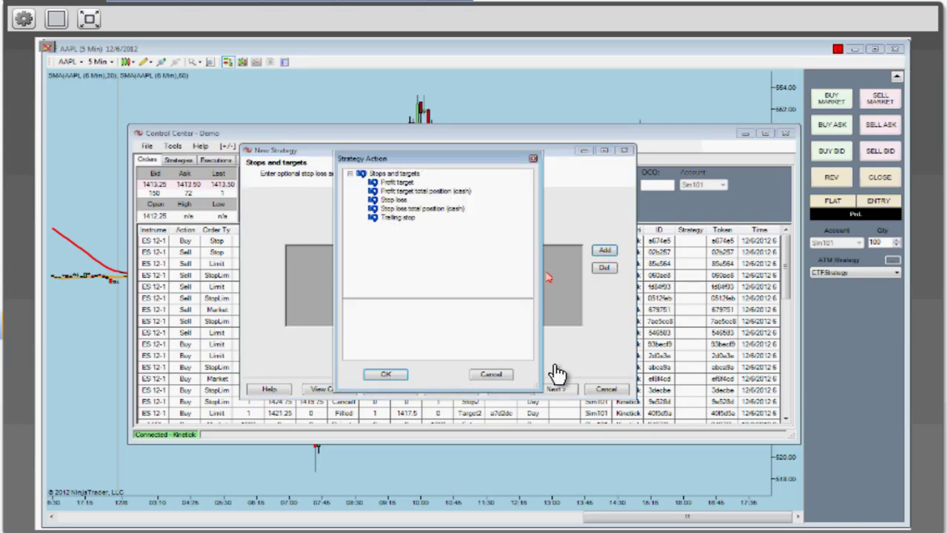
{"action": "left_click", "coordinate": [407, 184]}
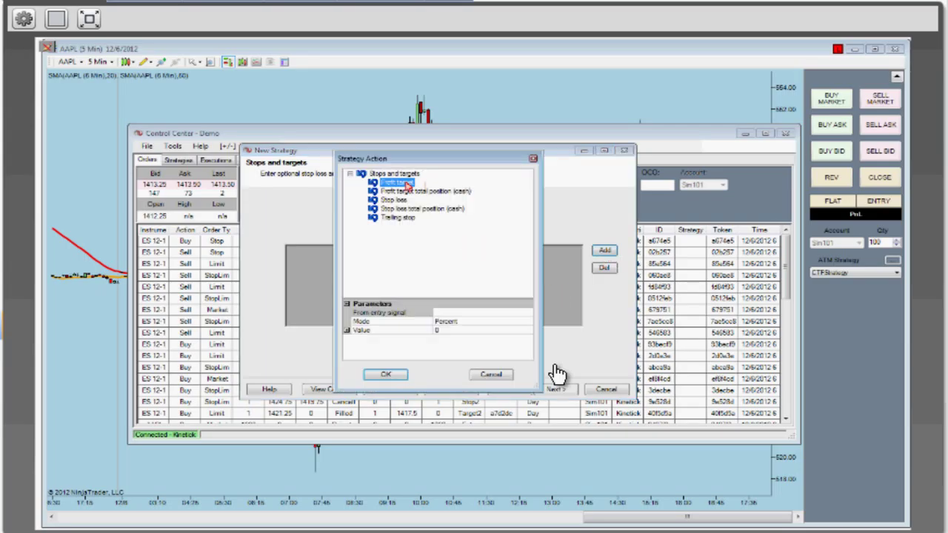
{"action": "left_click", "coordinate": [466, 324]}
{"action": "left_click", "coordinate": [466, 324]}
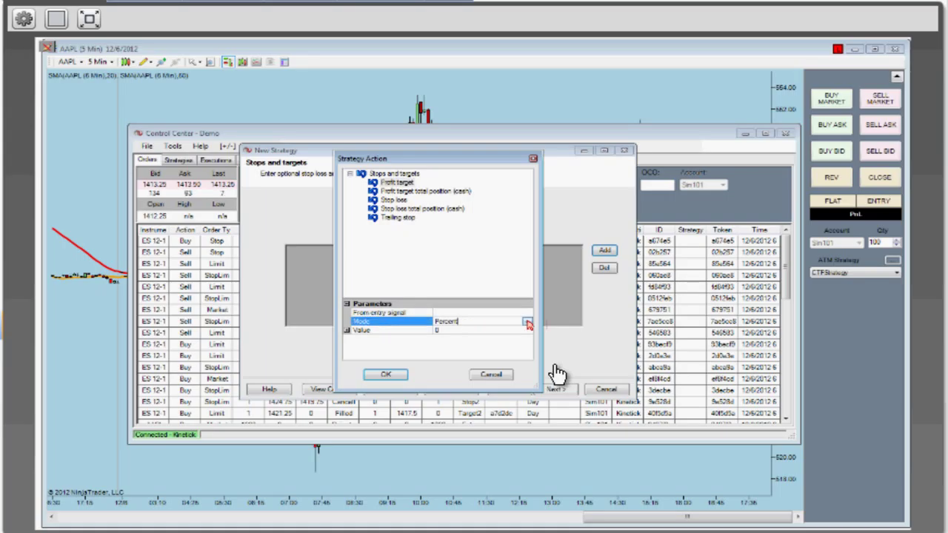
{"action": "left_click", "coordinate": [527, 324]}
{"action": "left_click", "coordinate": [454, 348]}
{"action": "left_click", "coordinate": [454, 331]}
{"action": "key", "text": "BackSpace"}
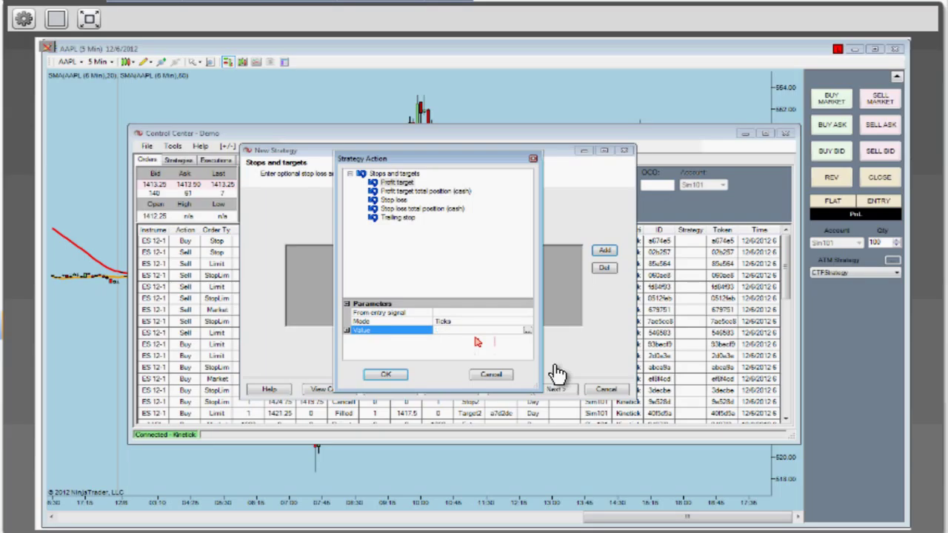
{"action": "type", "text": "100"}
{"action": "key", "text": "Return"}
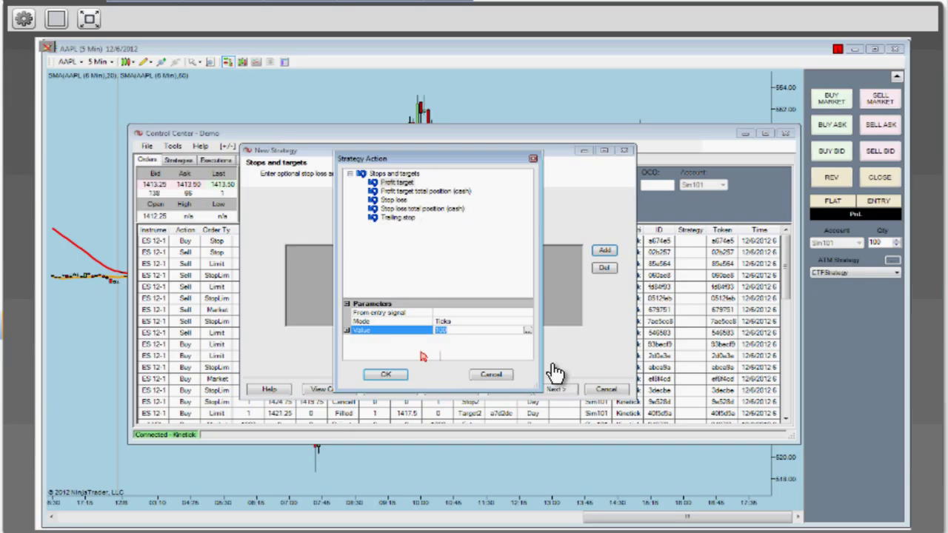
{"action": "left_click", "coordinate": [490, 375]}
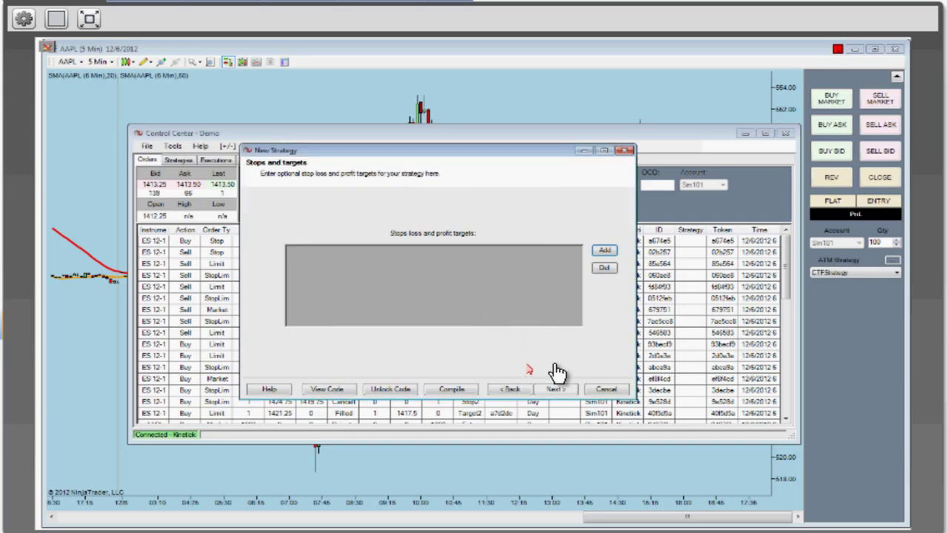
Finish the New Strategy wizard without any stop loss or profit target
{"action": "left_click", "coordinate": [556, 389]}
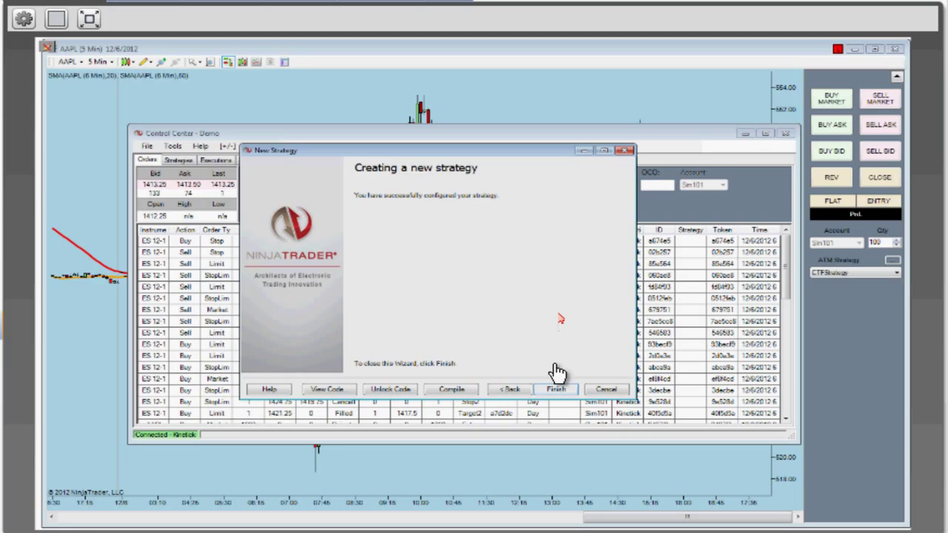
{"action": "left_click", "coordinate": [556, 389]}
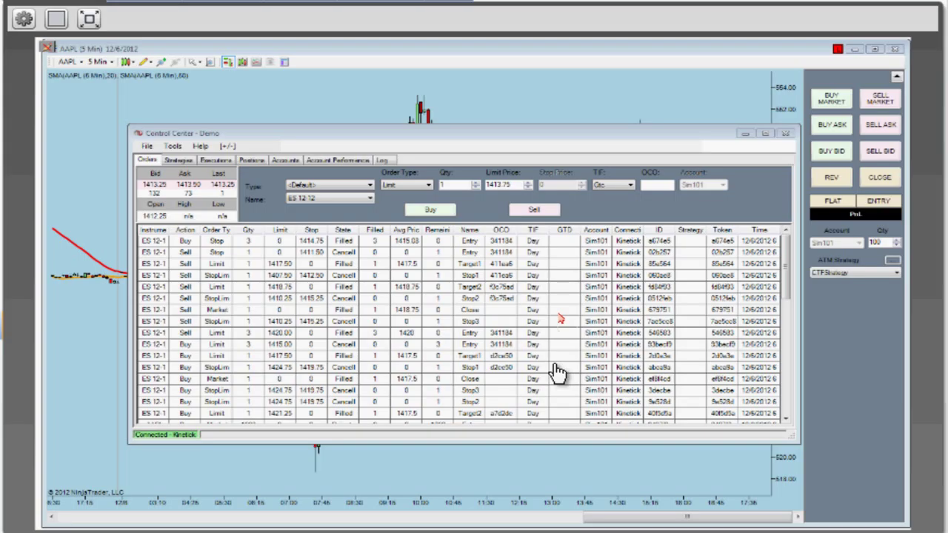
Open a new Strategy Analyzer window and bring up the backtest settings for the <On the fly> entry
{"action": "left_click", "coordinate": [147, 146]}
{"action": "mouse_move", "coordinate": [154, 160]}
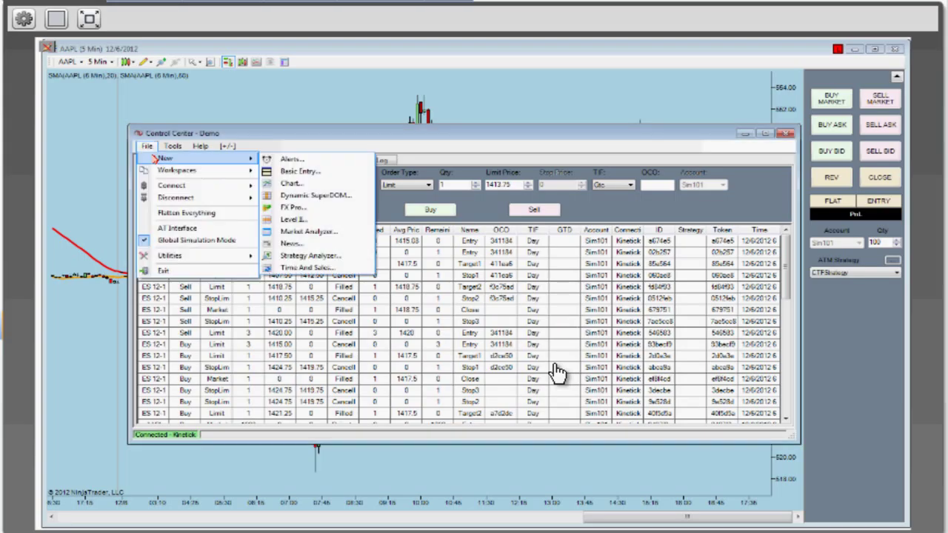
{"action": "left_click", "coordinate": [345, 257]}
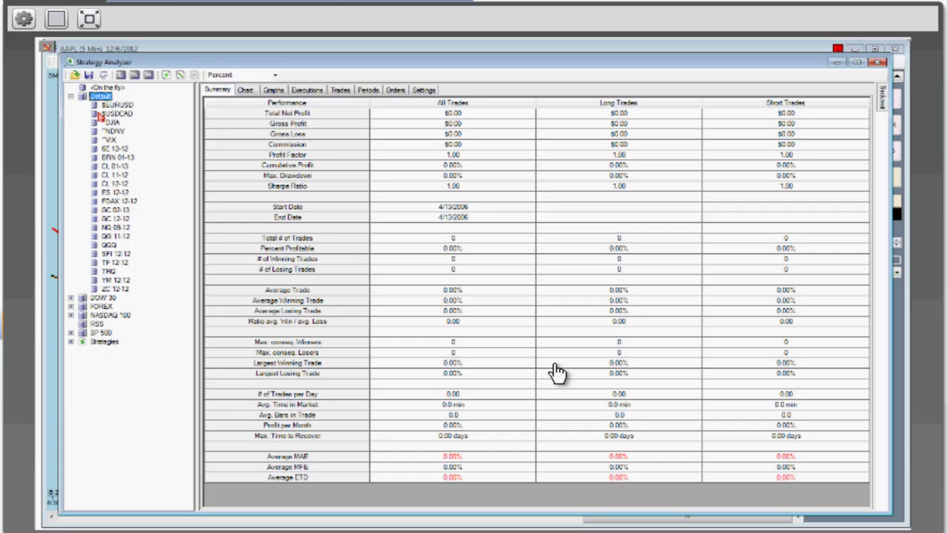
{"action": "key", "text": "Left"}
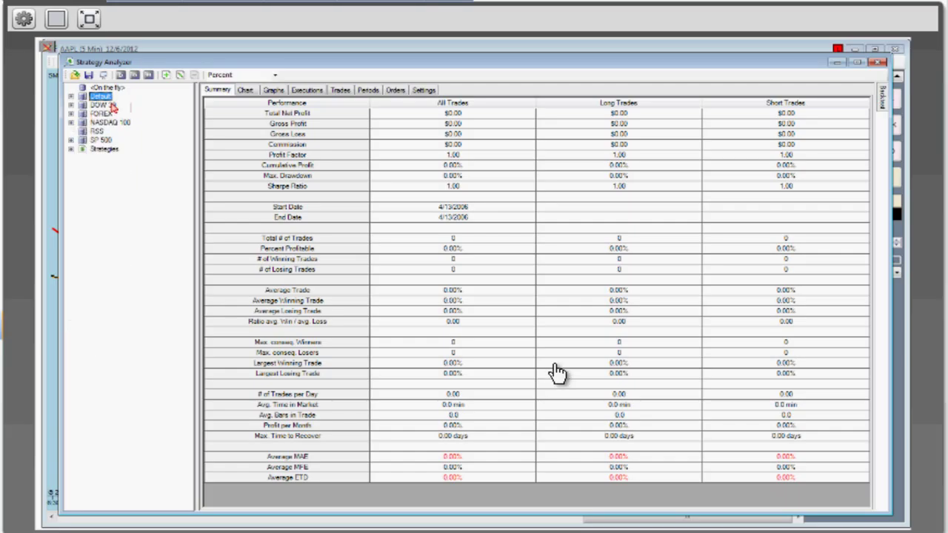
{"action": "key", "text": "Up"}
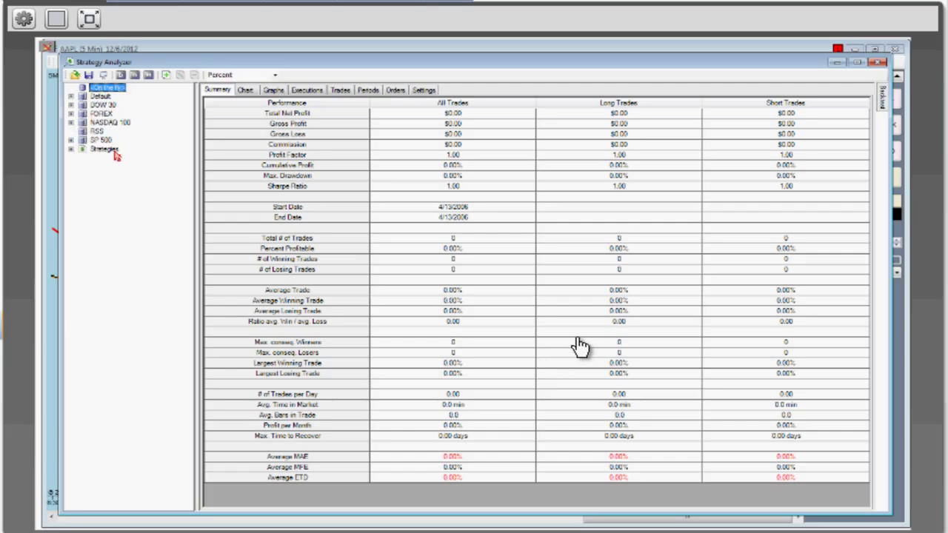
{"action": "right_click", "coordinate": [108, 88]}
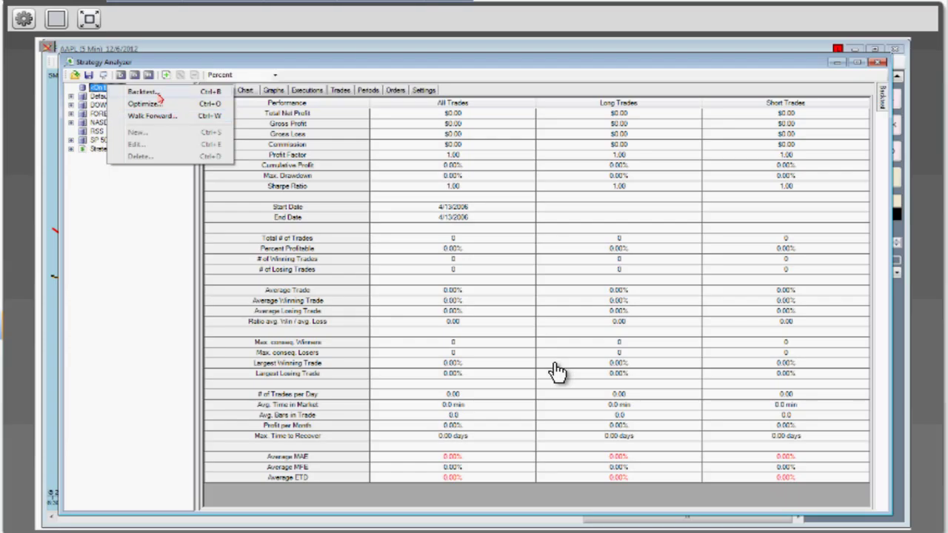
{"action": "left_click", "coordinate": [160, 98]}
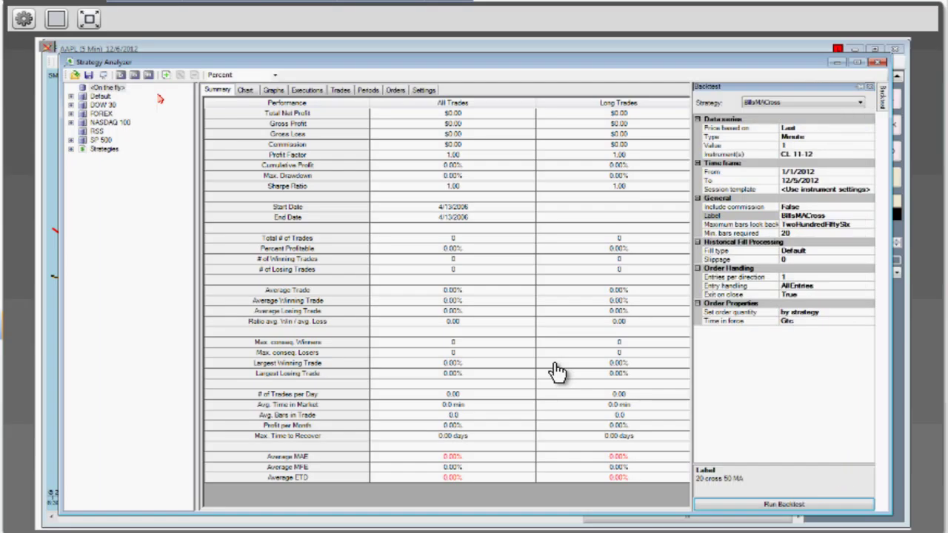
Select BillsMACross as the strategy for the backtest
{"action": "left_click", "coordinate": [781, 103]}
{"action": "left_click", "coordinate": [784, 105]}
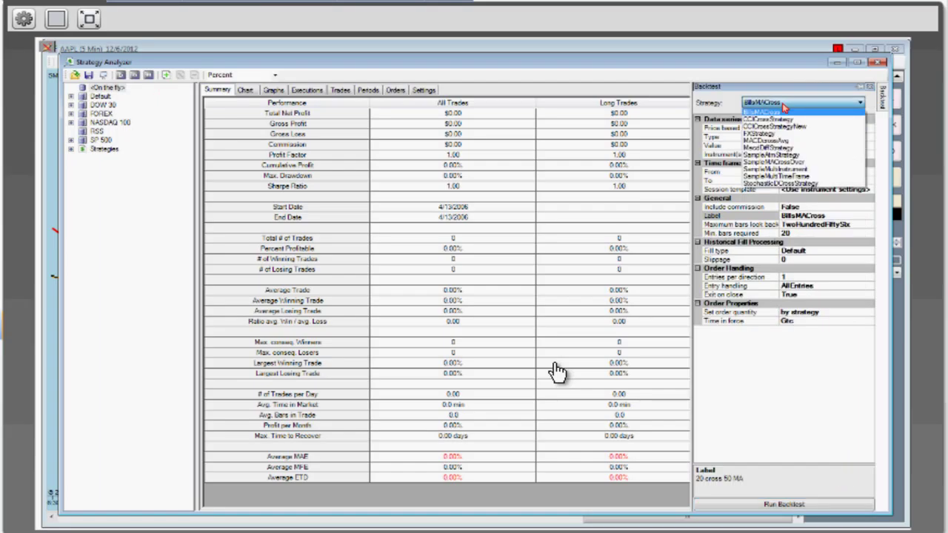
{"action": "left_click", "coordinate": [784, 111]}
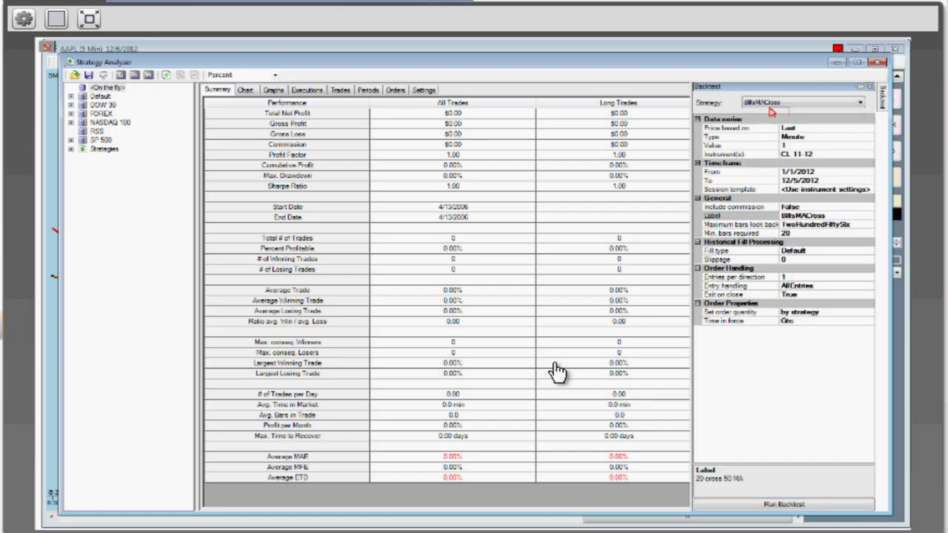
Set the backtest's data series to Minute type with a value of 15
{"action": "left_click", "coordinate": [821, 130]}
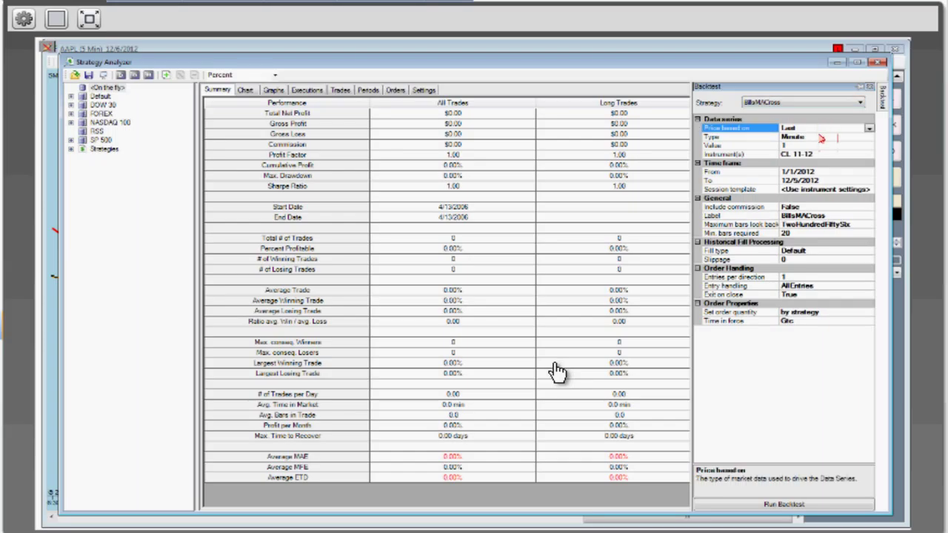
{"action": "left_click", "coordinate": [818, 137]}
{"action": "left_click", "coordinate": [812, 146]}
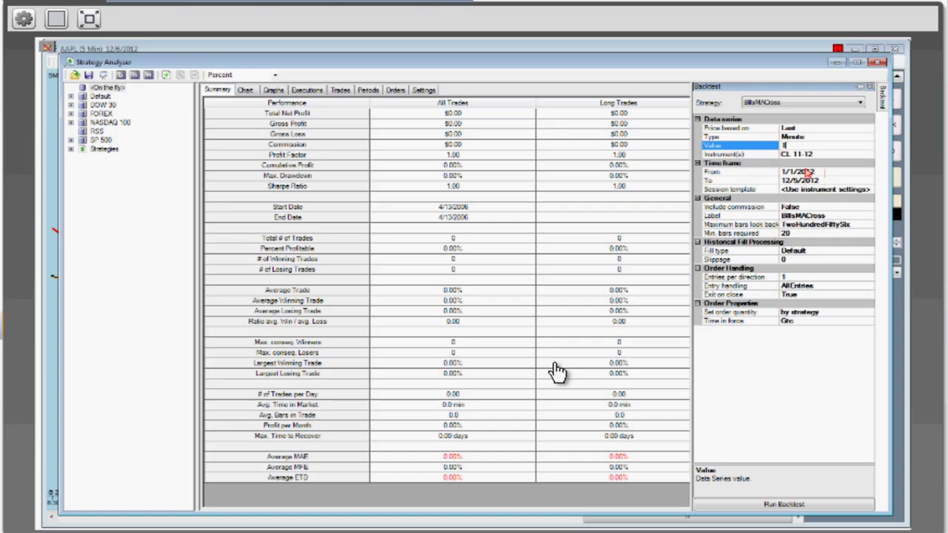
{"action": "type", "text": "5"}
{"action": "key", "text": "BackSpace"}
{"action": "type", "text": "15"}
{"action": "key", "text": "Up"}
{"action": "left_click", "coordinate": [868, 138]}
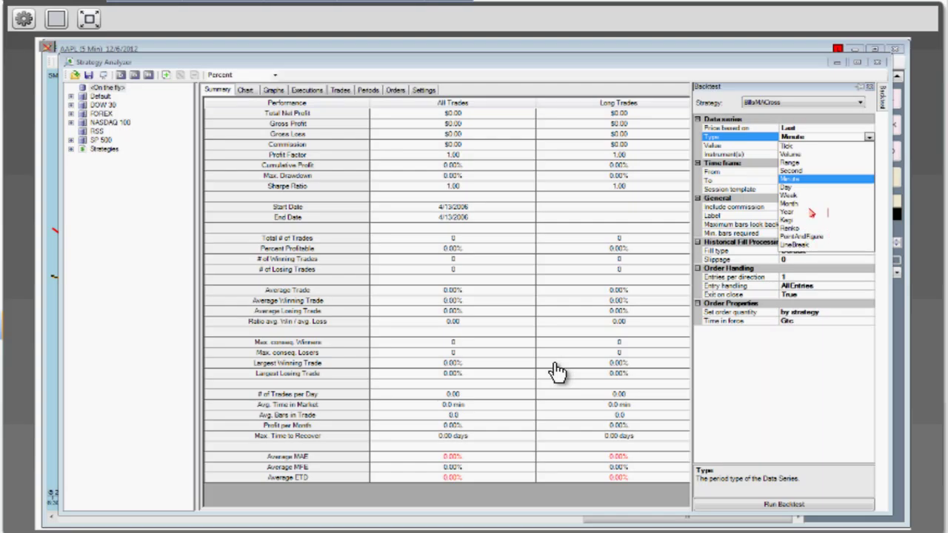
{"action": "left_click", "coordinate": [808, 179]}
{"action": "left_click", "coordinate": [815, 146]}
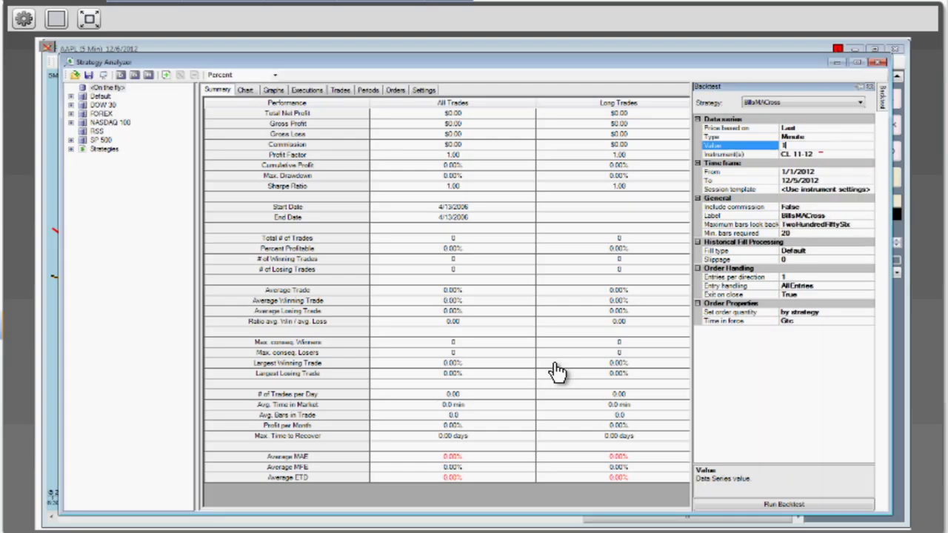
{"action": "type", "text": "5"}
Set the backtest instrument to AAPL and review the From and To dates of the time frame
{"action": "left_click", "coordinate": [822, 155]}
{"action": "left_click", "coordinate": [829, 155]}
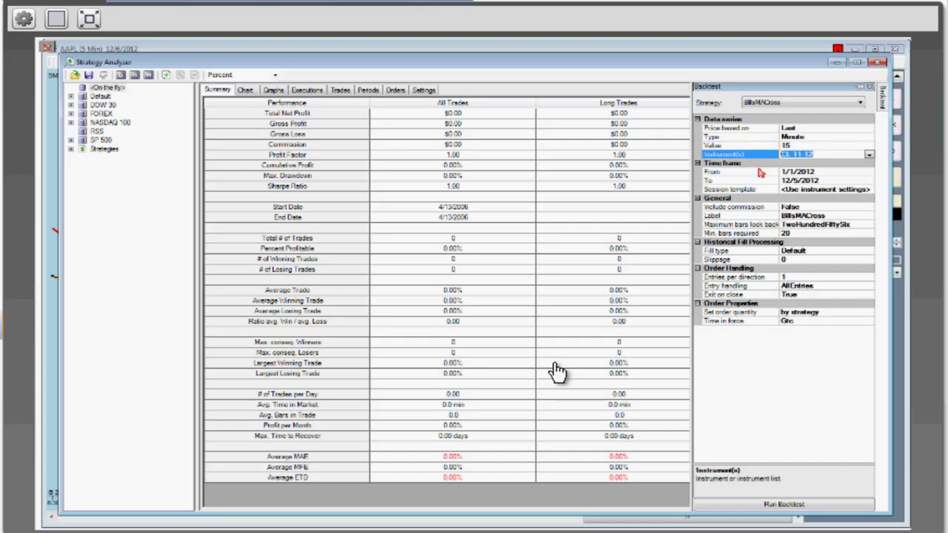
{"action": "type", "text": "AAPL"}
{"action": "left_click", "coordinate": [823, 172]}
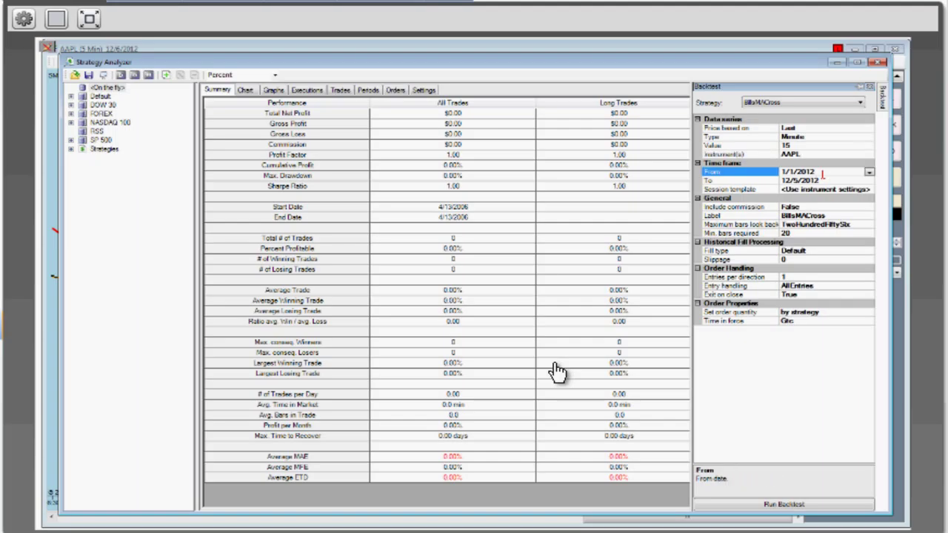
{"action": "left_click", "coordinate": [803, 182]}
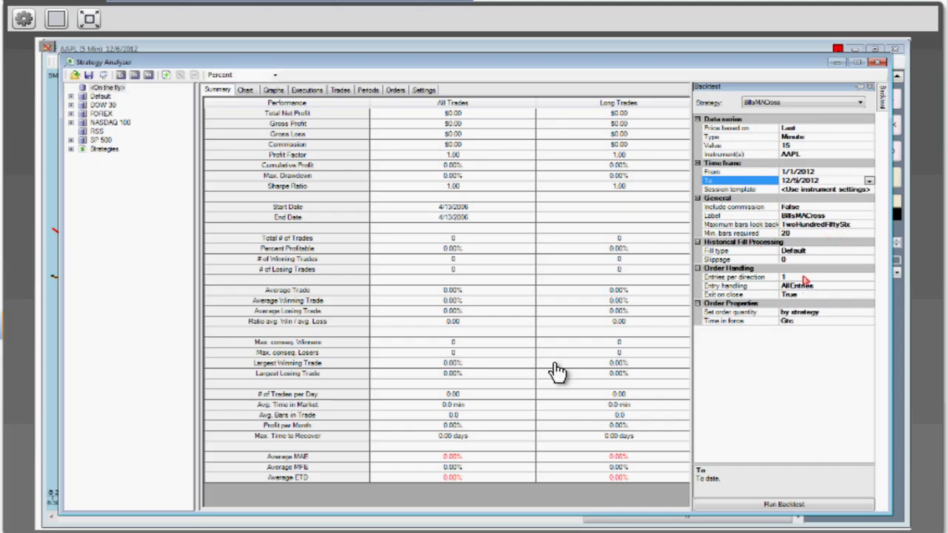
Set the order quantity to by default quantity with a default quantity of 100, and run the backtest
{"action": "left_click", "coordinate": [784, 259]}
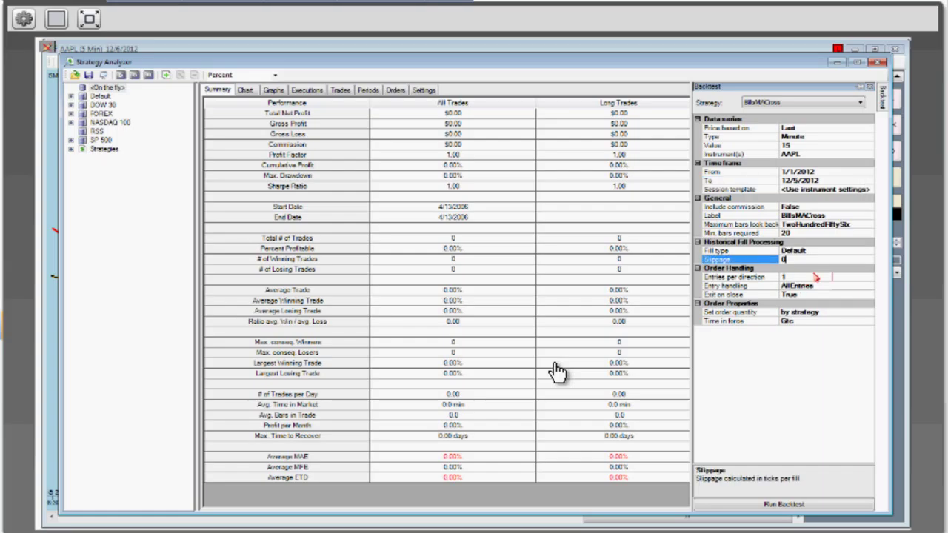
{"action": "left_click", "coordinate": [855, 311]}
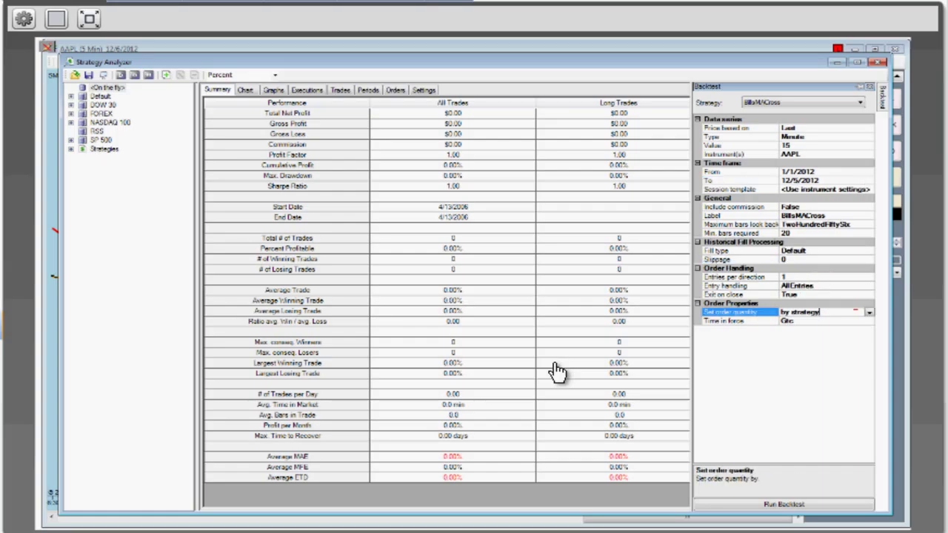
{"action": "left_click", "coordinate": [857, 311]}
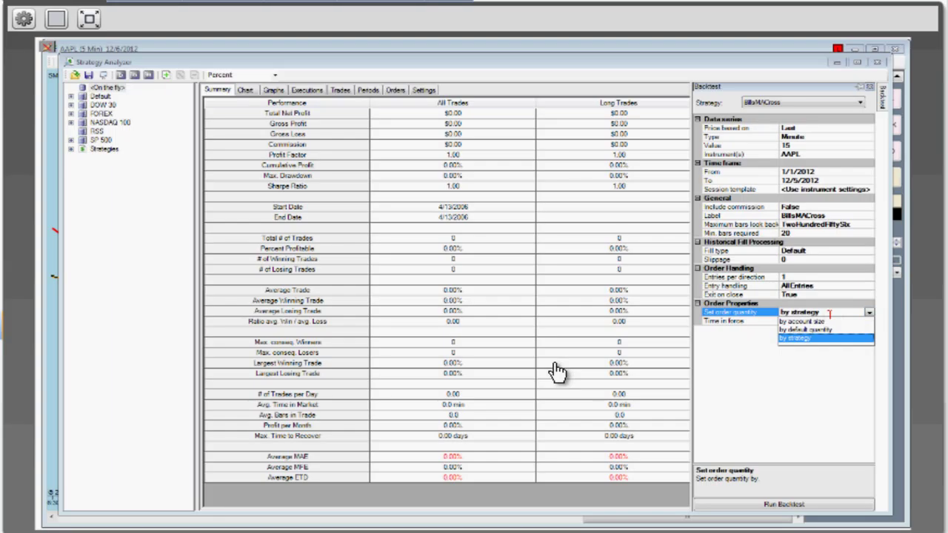
{"action": "left_click", "coordinate": [868, 313]}
{"action": "left_click", "coordinate": [868, 314]}
{"action": "left_click", "coordinate": [823, 330]}
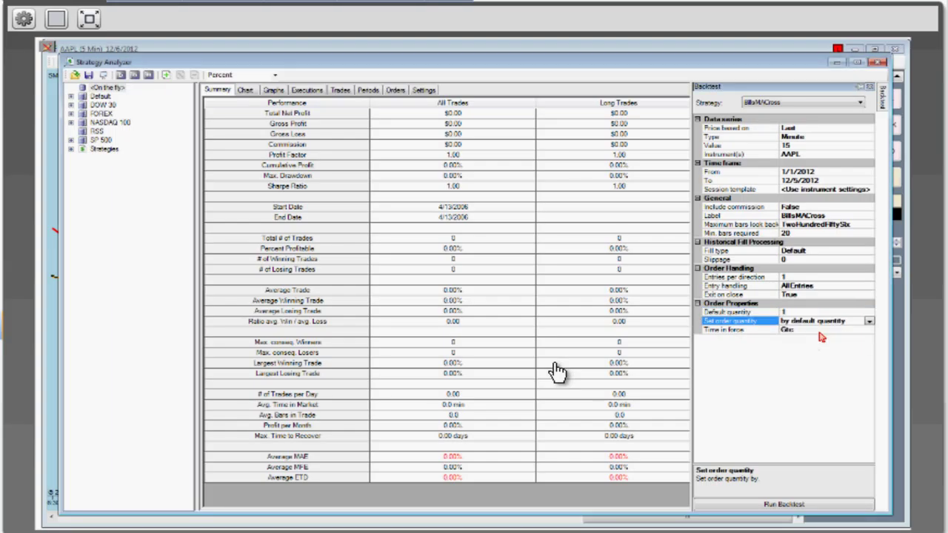
{"action": "key", "text": "Up"}
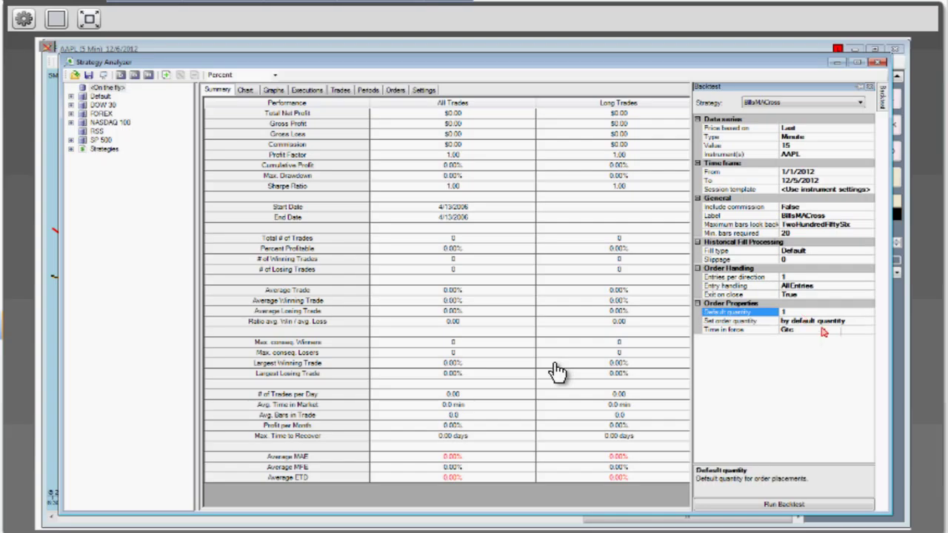
{"action": "type", "text": "100"}
{"action": "left_click", "coordinate": [781, 508]}
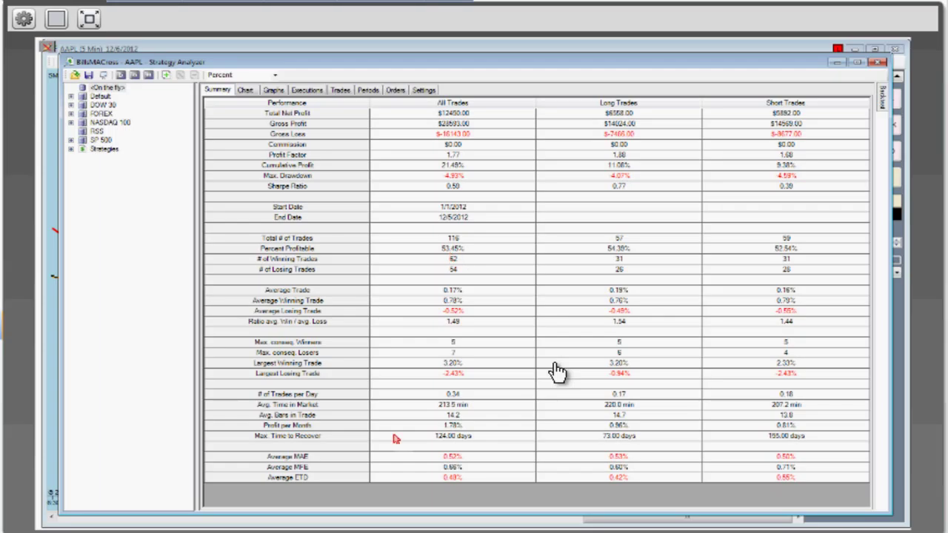
Examine the backtest's entries, exits and crossover markers on the AAPL 15-minute chart, going back to mid-October 2012
{"action": "left_click", "coordinate": [245, 89]}
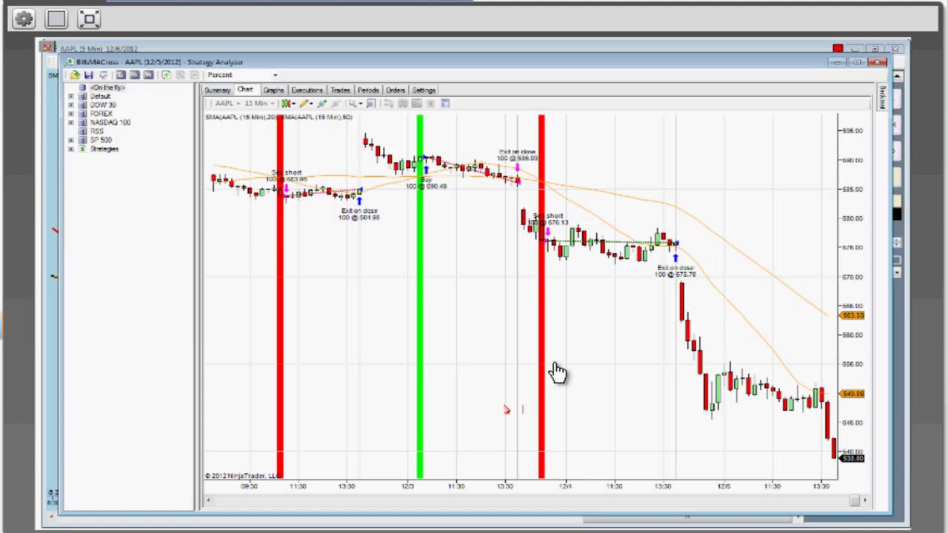
{"action": "left_click_drag", "start_coordinate": [498, 494], "coordinate": [562, 493]}
{"action": "left_click_drag", "start_coordinate": [426, 296], "coordinate": [468, 333]}
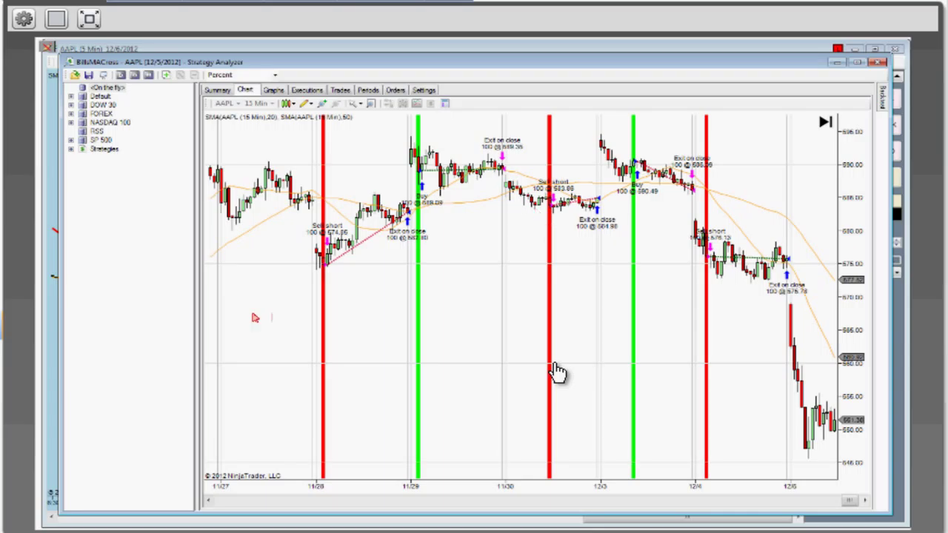
{"action": "scroll", "coordinate": [557, 372], "scroll_direction": "up", "scroll_amount": 5}
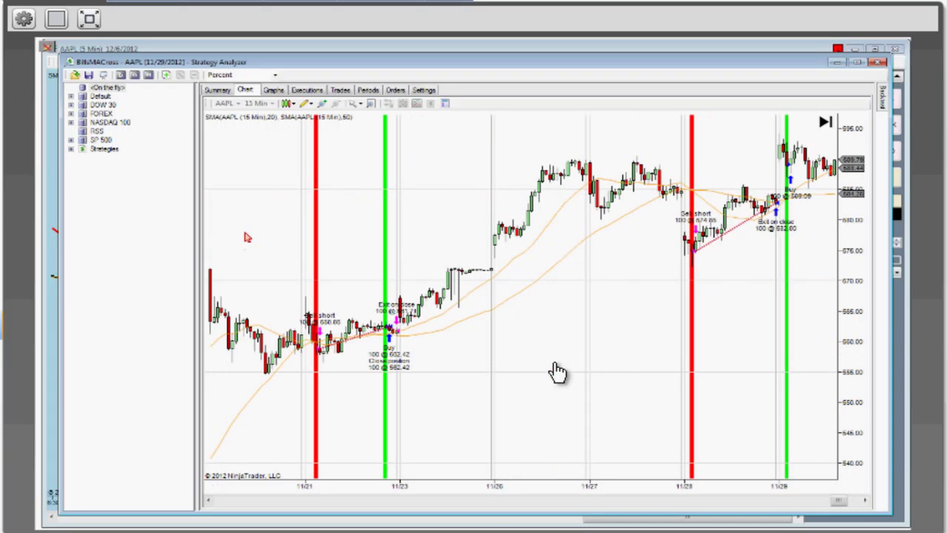
{"action": "scroll", "coordinate": [557, 371], "scroll_direction": "up", "scroll_amount": 5}
{"action": "scroll", "coordinate": [557, 372], "scroll_direction": "up", "scroll_amount": 5}
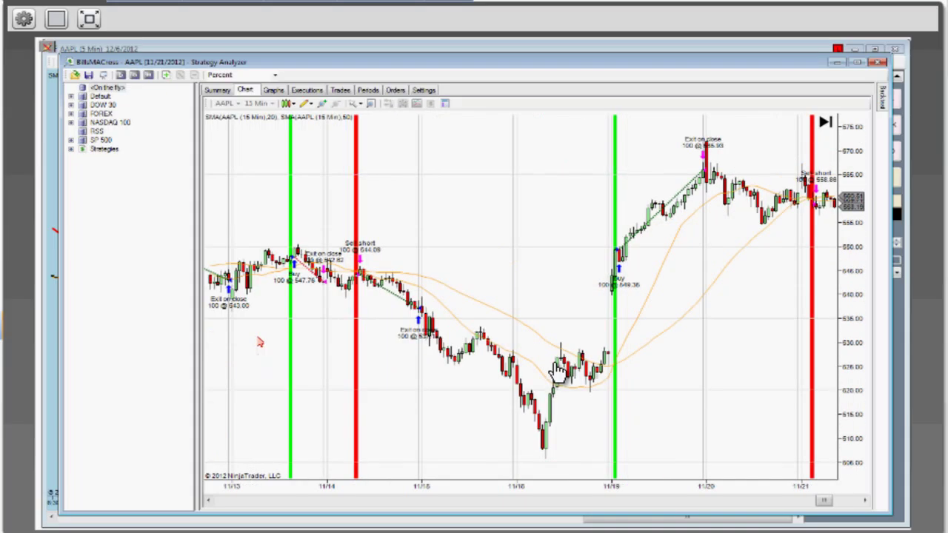
{"action": "scroll", "coordinate": [557, 372], "scroll_direction": "up", "scroll_amount": 5}
{"action": "scroll", "coordinate": [557, 372], "scroll_direction": "up", "scroll_amount": 2}
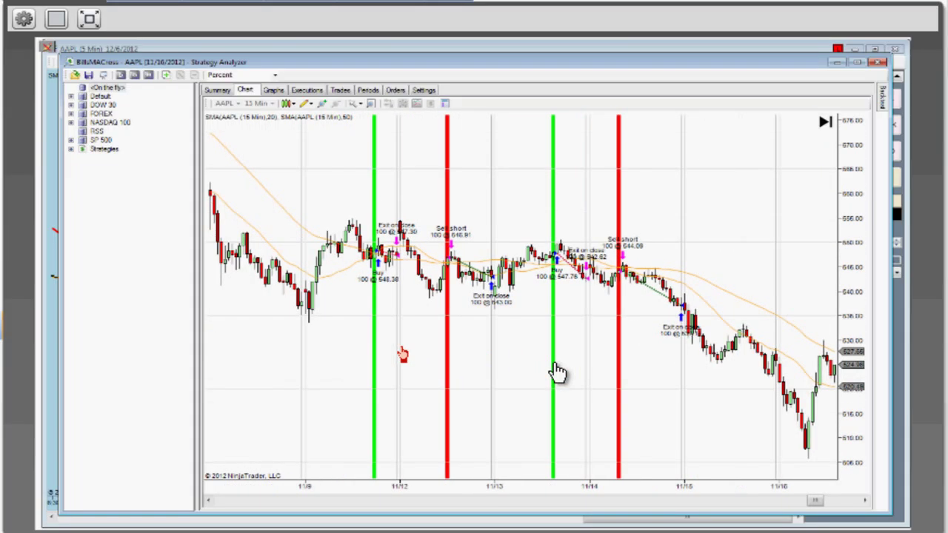
{"action": "scroll", "coordinate": [557, 372], "scroll_direction": "up", "scroll_amount": 5}
{"action": "scroll", "coordinate": [557, 372], "scroll_direction": "up", "scroll_amount": 5}
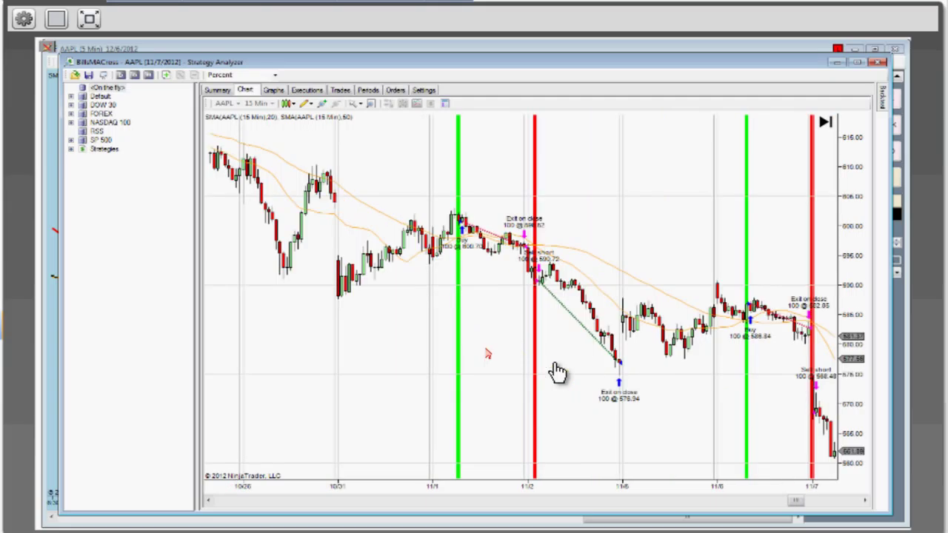
{"action": "scroll", "coordinate": [556, 371], "scroll_direction": "up", "scroll_amount": 5}
{"action": "scroll", "coordinate": [557, 372], "scroll_direction": "up", "scroll_amount": 5}
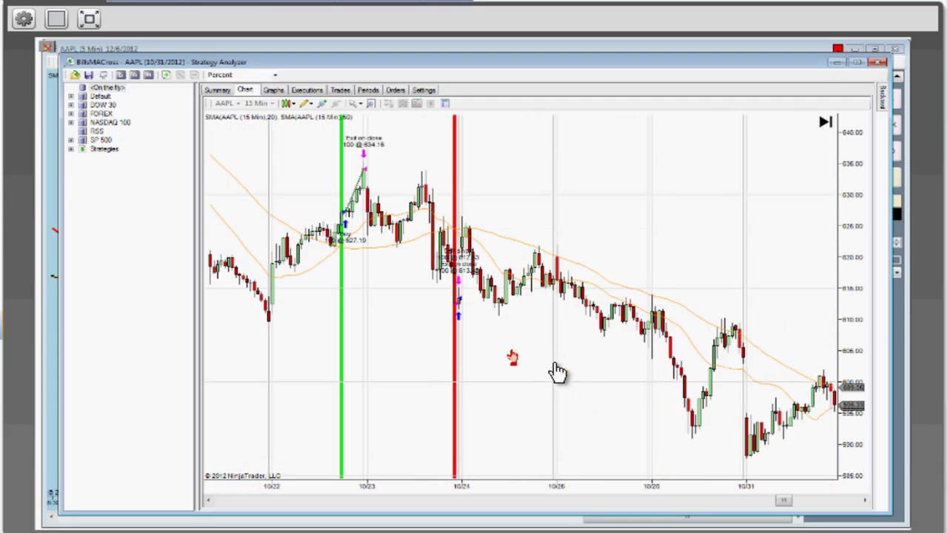
{"action": "scroll", "coordinate": [557, 371], "scroll_direction": "up", "scroll_amount": 5}
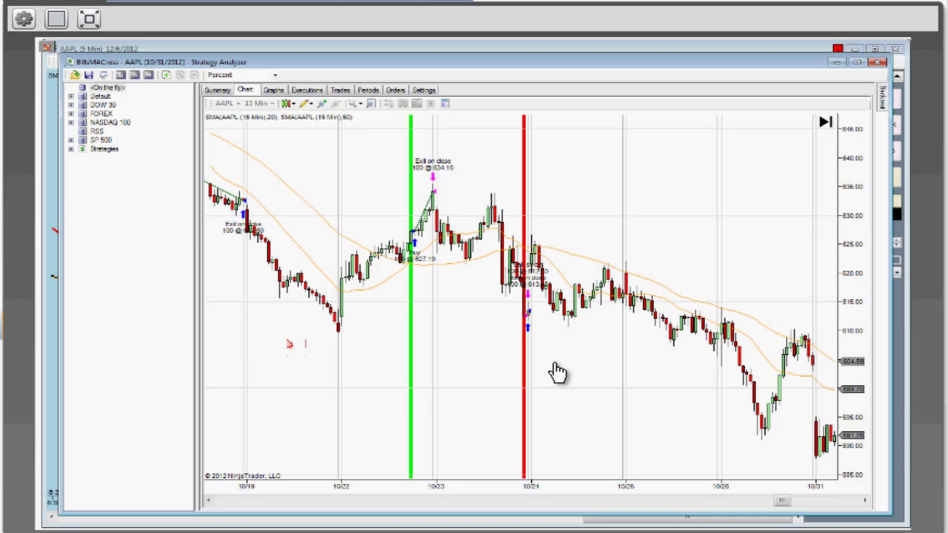
{"action": "left_click_drag", "start_coordinate": [289, 344], "coordinate": [623, 356]}
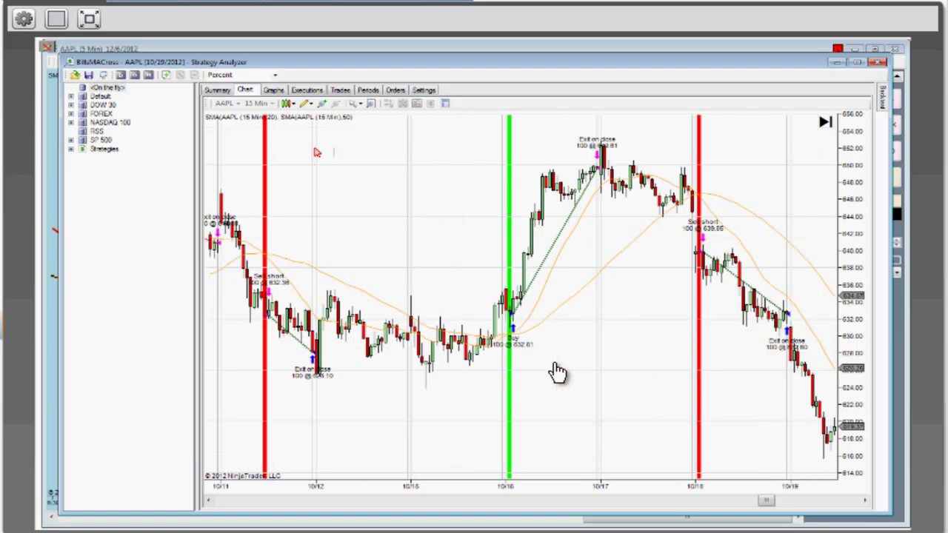
Review the backtest's Cumulative Profit, Daily Net Profit and Draw Down graphs
{"action": "left_click", "coordinate": [279, 93]}
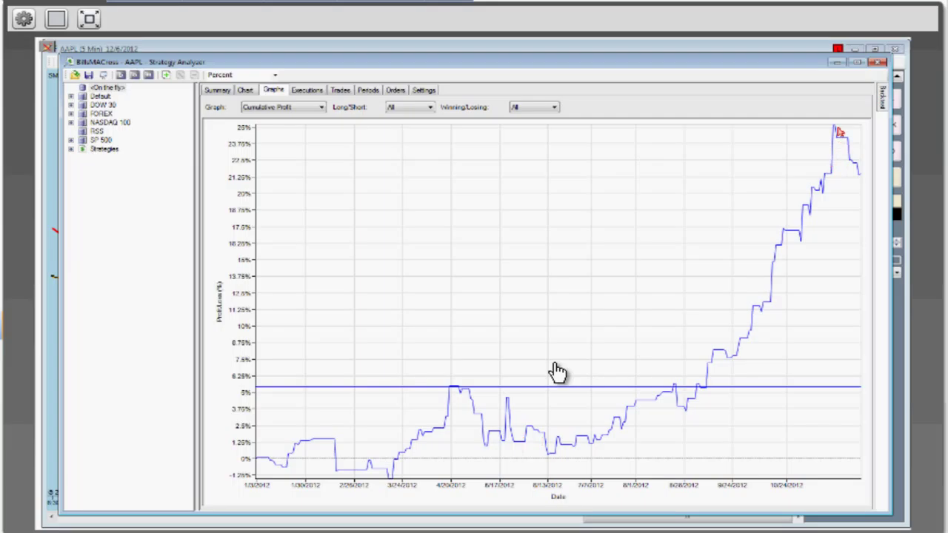
{"action": "left_click", "coordinate": [316, 109]}
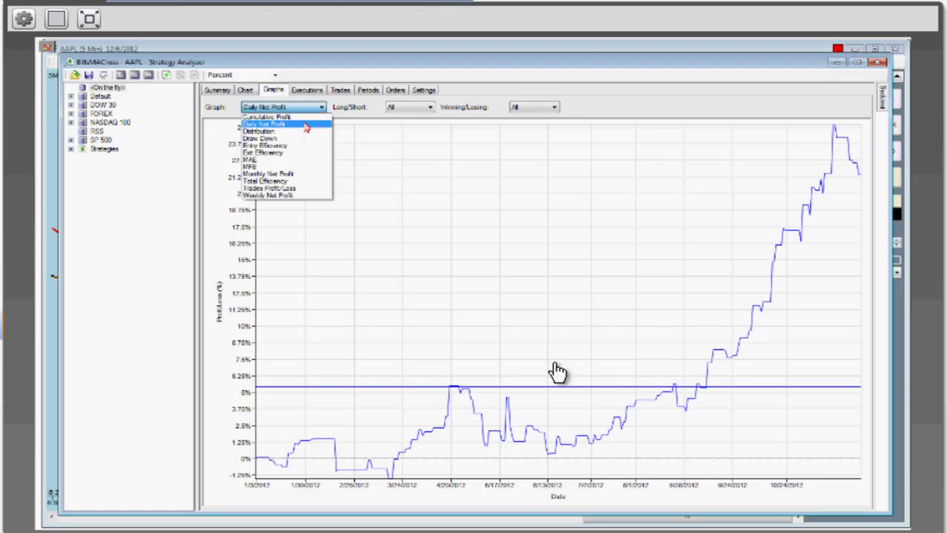
{"action": "left_click", "coordinate": [306, 125]}
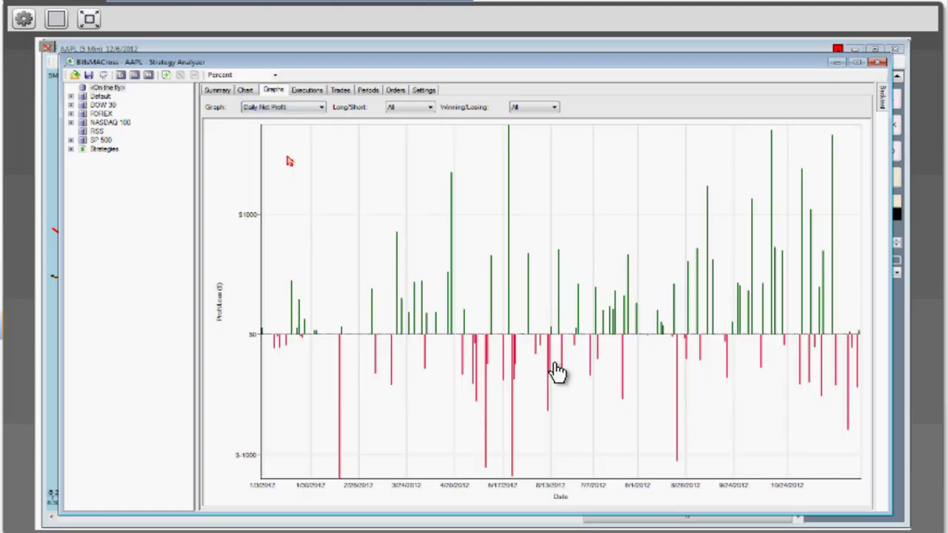
{"action": "left_click", "coordinate": [285, 111]}
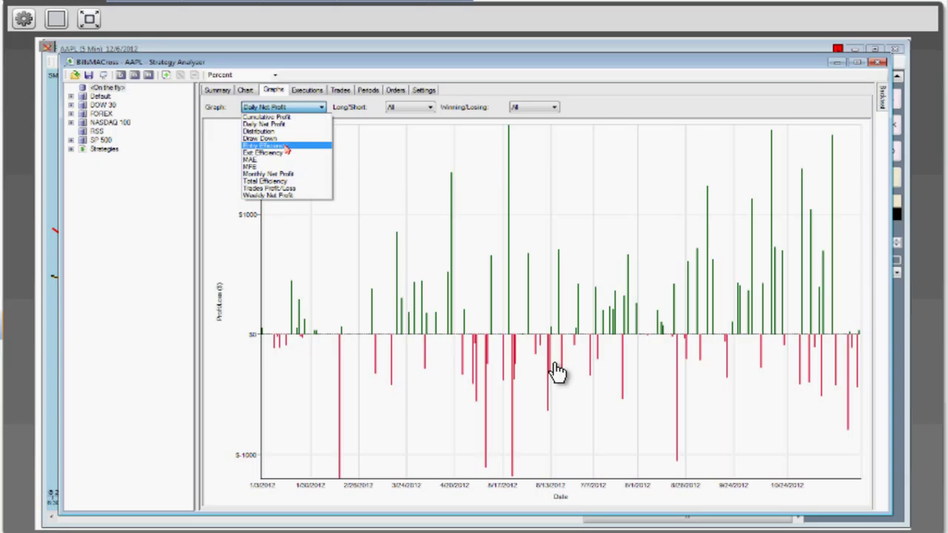
{"action": "left_click", "coordinate": [286, 140]}
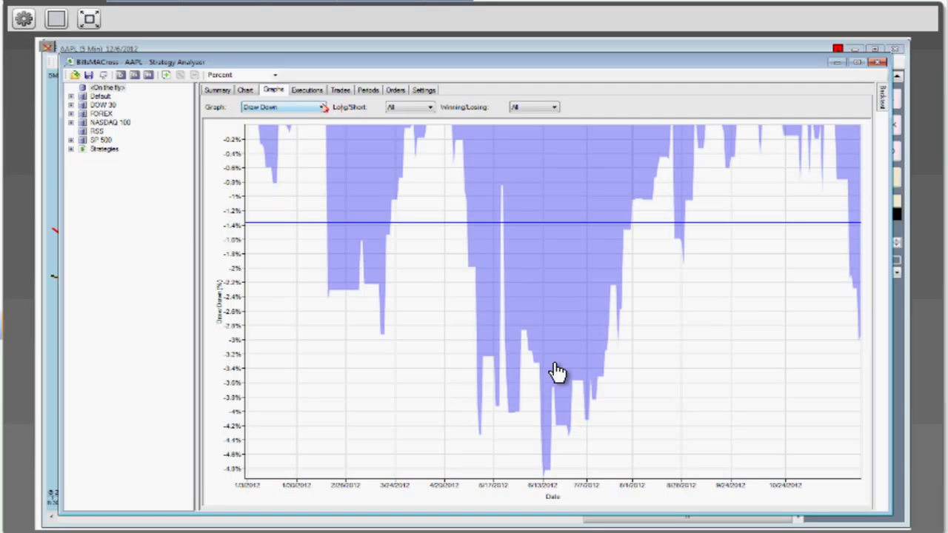
Generate a Monte Carlo simulation of the backtest's trades, using 100 simulations of 116 trades each and the Cumulative Profit graph in currency mode
{"action": "left_click", "coordinate": [340, 91]}
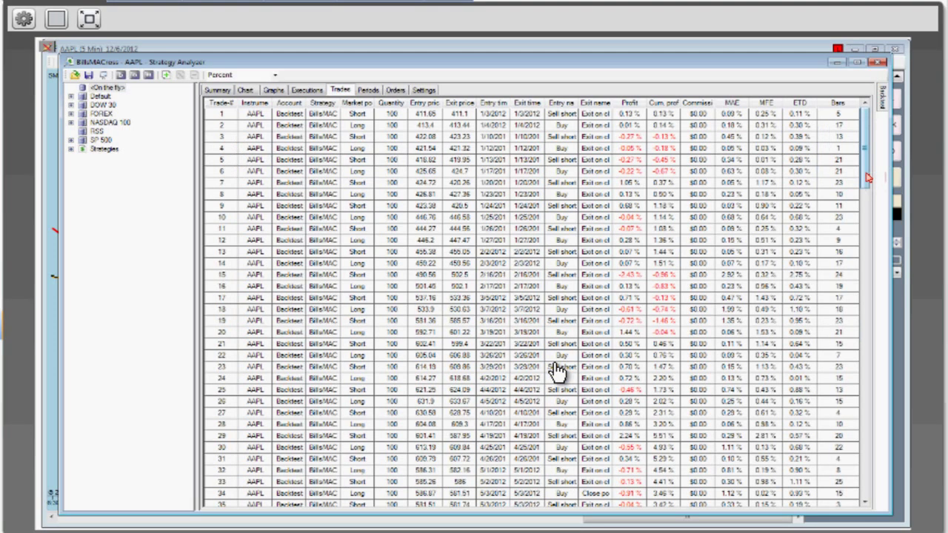
{"action": "left_click_drag", "start_coordinate": [869, 183], "coordinate": [566, 159]}
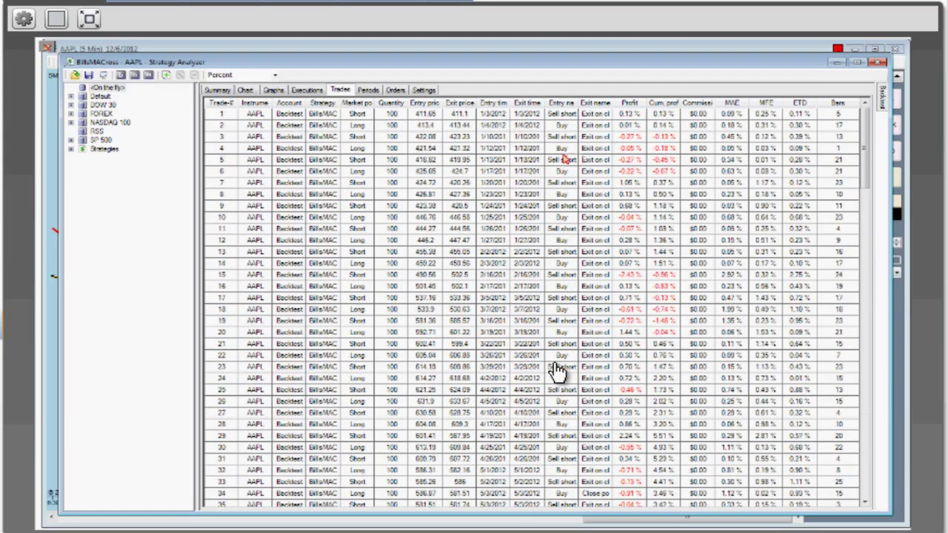
{"action": "right_click", "coordinate": [361, 153]}
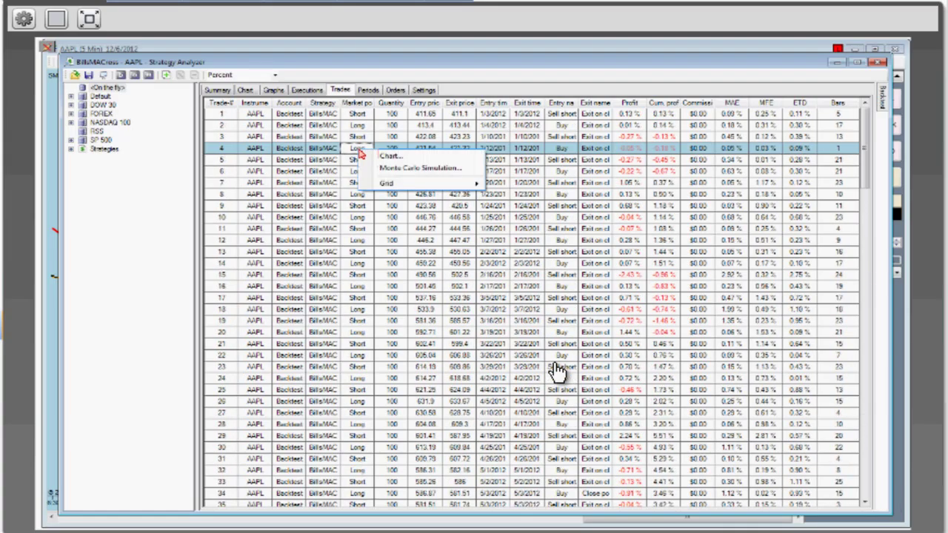
{"action": "left_click", "coordinate": [404, 169]}
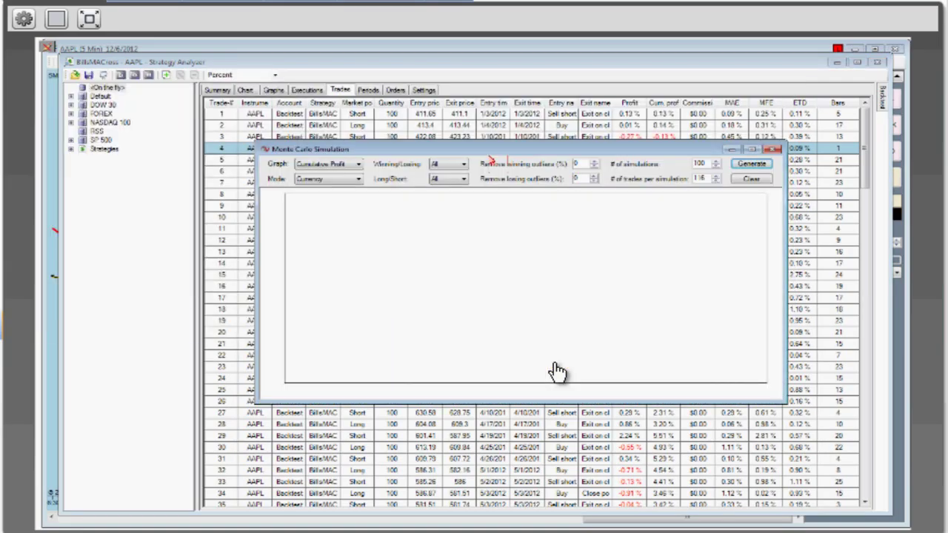
{"action": "left_click", "coordinate": [751, 164]}
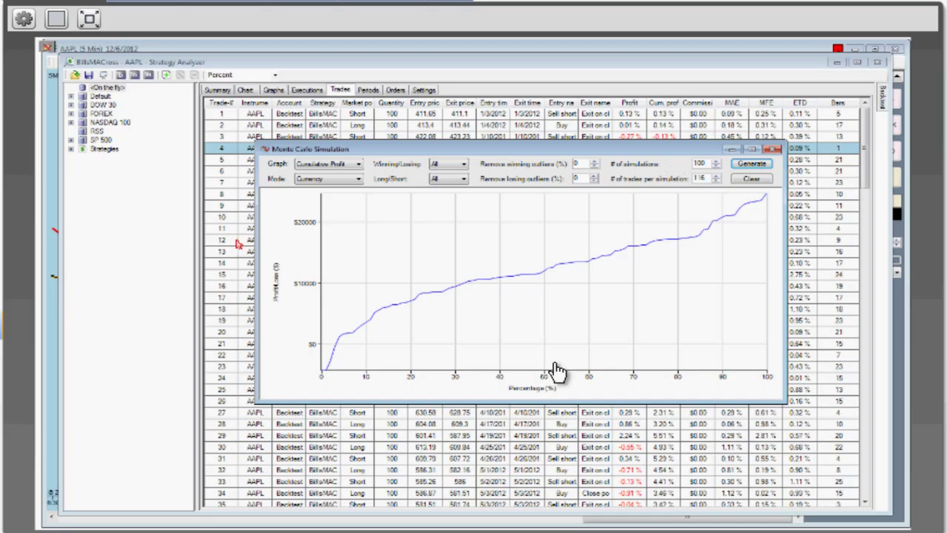
{"action": "double_click", "coordinate": [699, 178]}
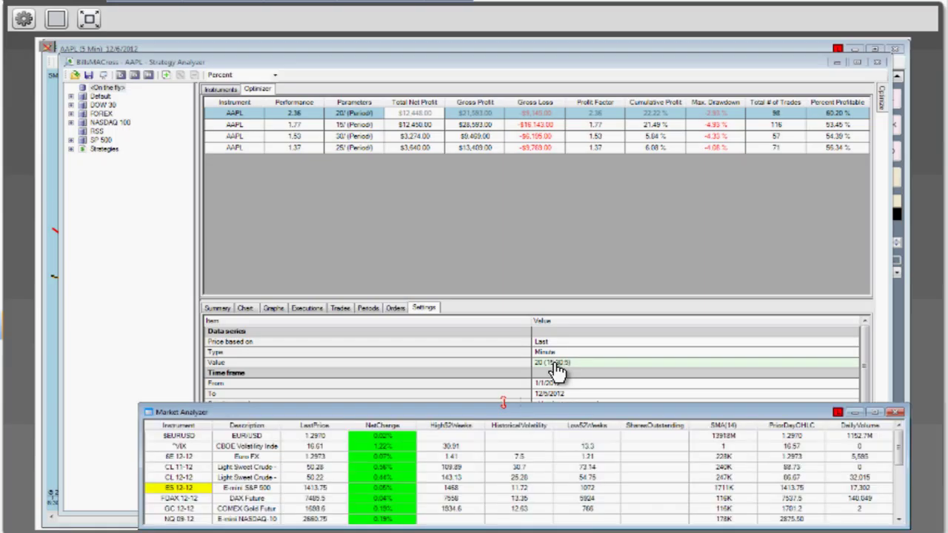
Bring the Market Analyzer into full view and review the available data feed connections in the Control Center, including Kinetick – End Of Day (Free)
{"action": "left_click_drag", "start_coordinate": [498, 411], "coordinate": [449, 113]}
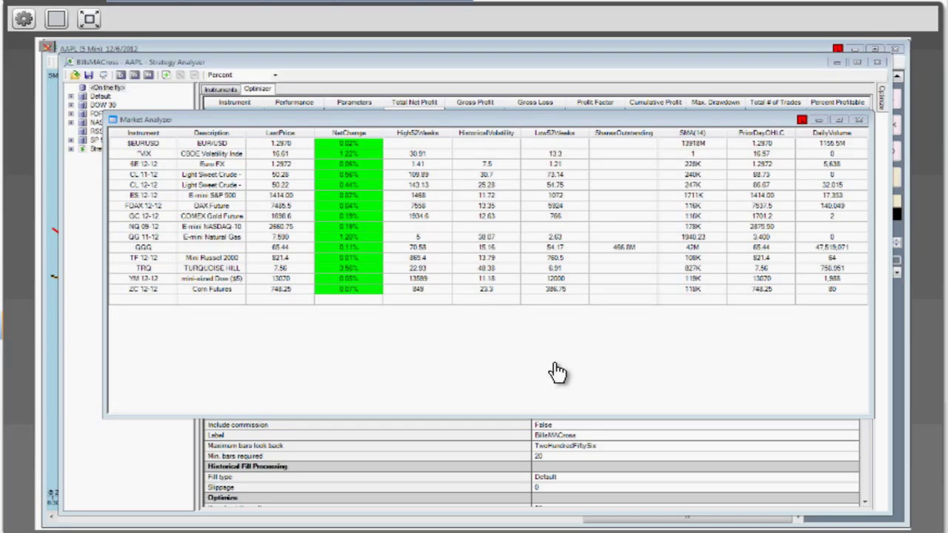
{"action": "key", "text": "alt+Tab"}
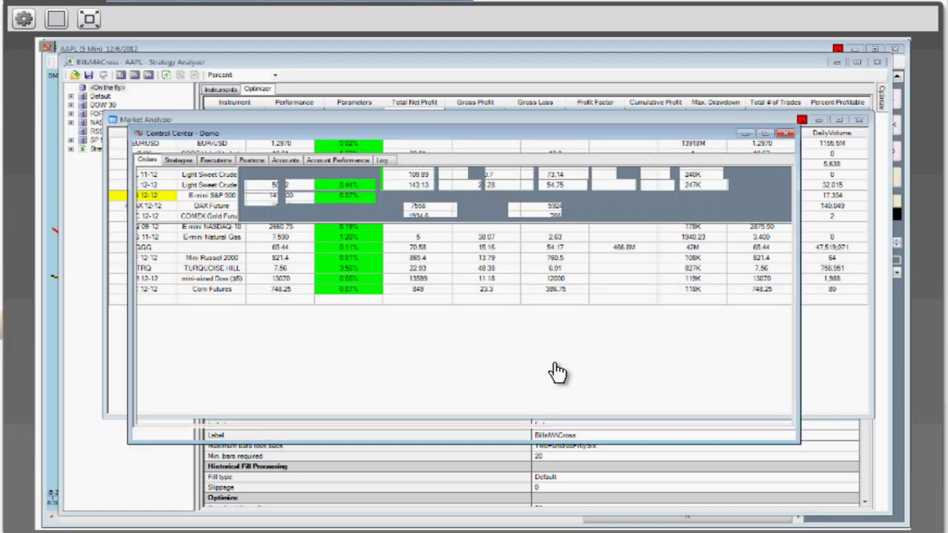
{"action": "key", "text": "alt+f"}
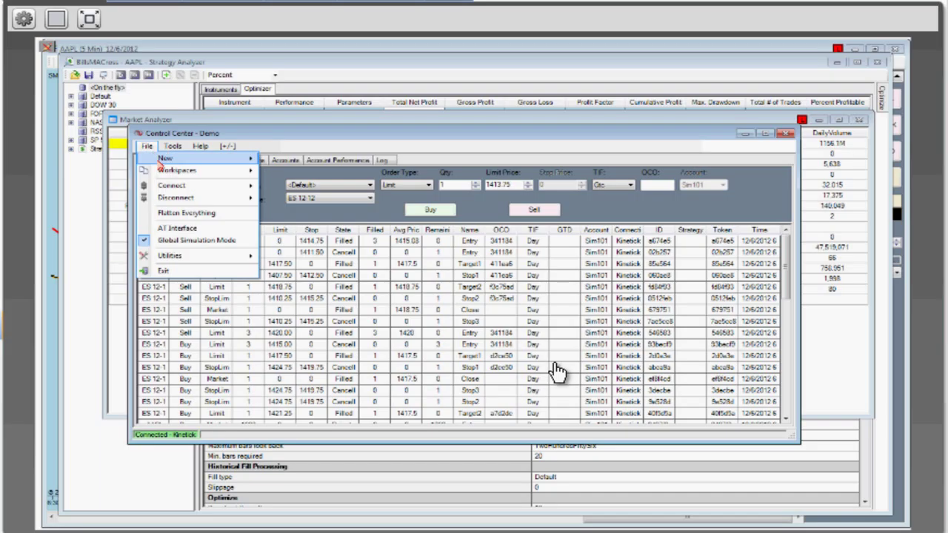
{"action": "mouse_move", "coordinate": [203, 189]}
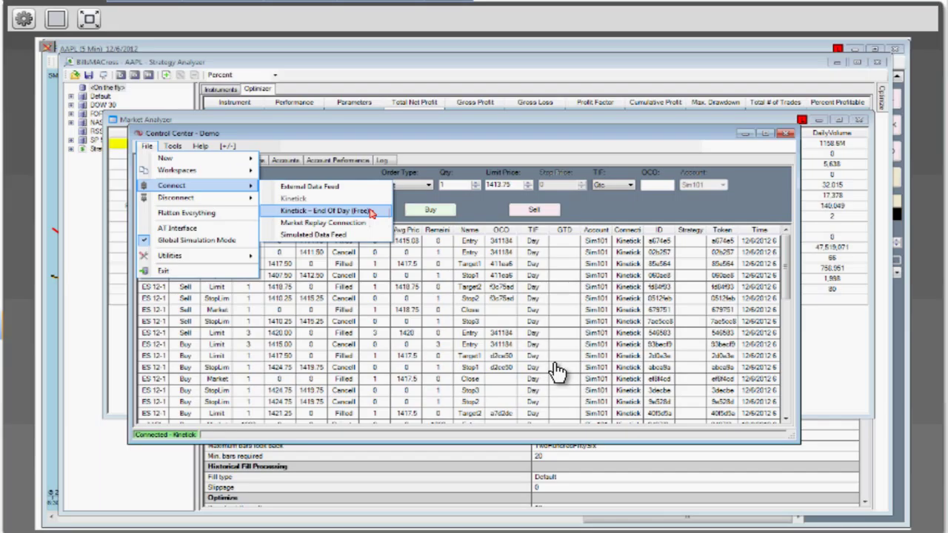
{"action": "left_click", "coordinate": [388, 212]}
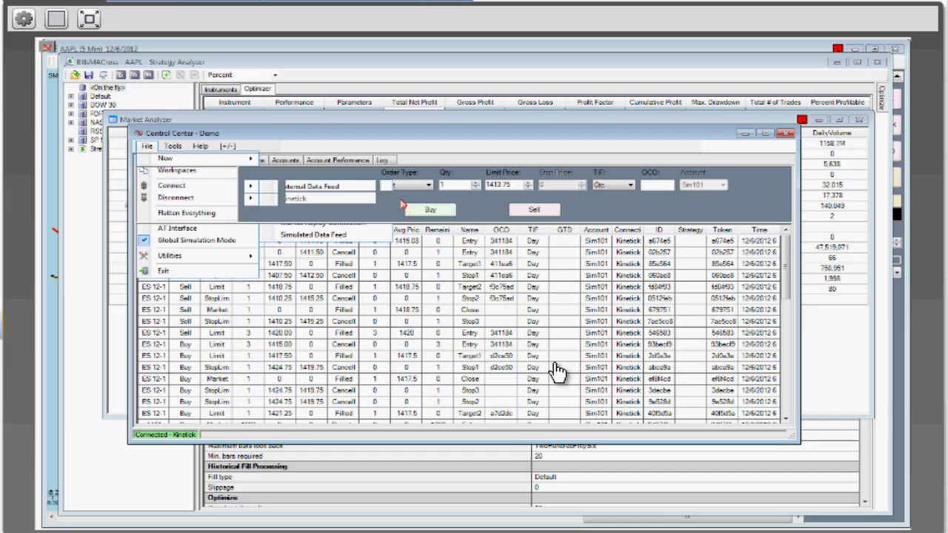